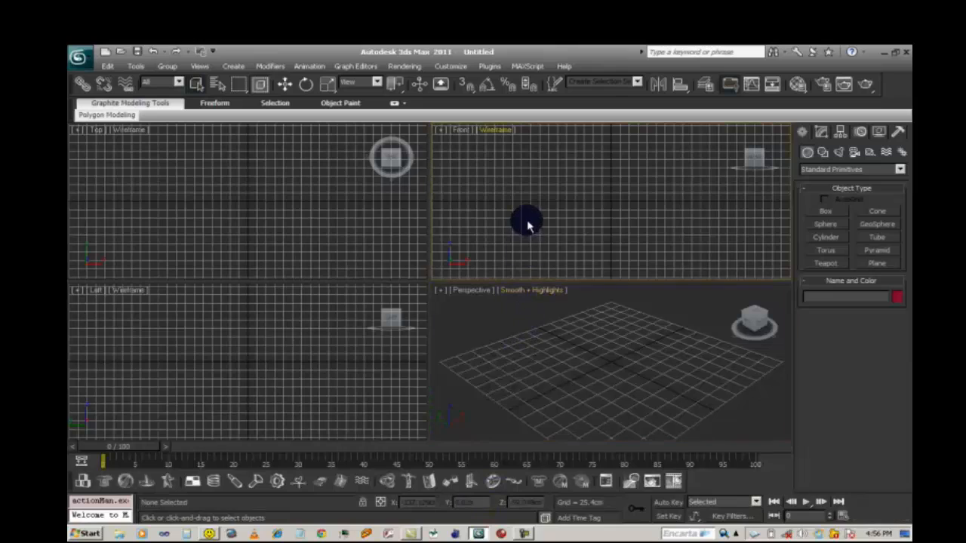
Step: Make the Perspective viewport the active view and maximize it to fill the whole drawing area
click(260, 218)
click(260, 371)
click(567, 379)
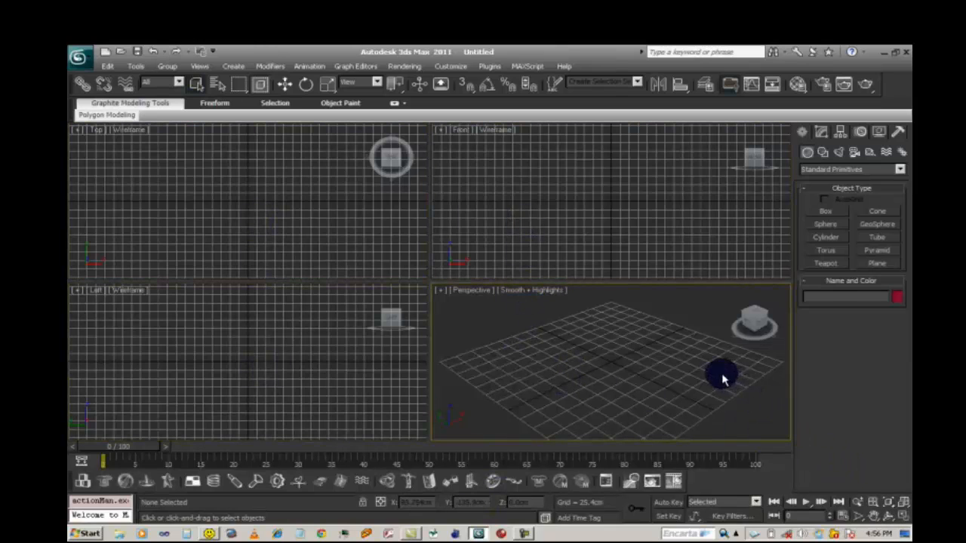
click(907, 518)
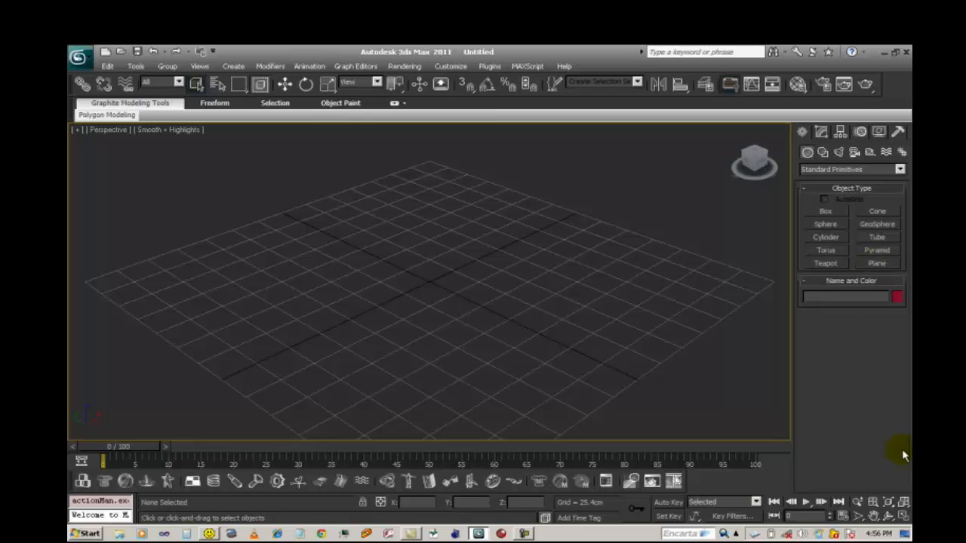
Step: Create a standard primitive plane about 346 cm long and 342 cm wide, covering the perspective grid
click(873, 517)
drag(576, 345, 628, 300)
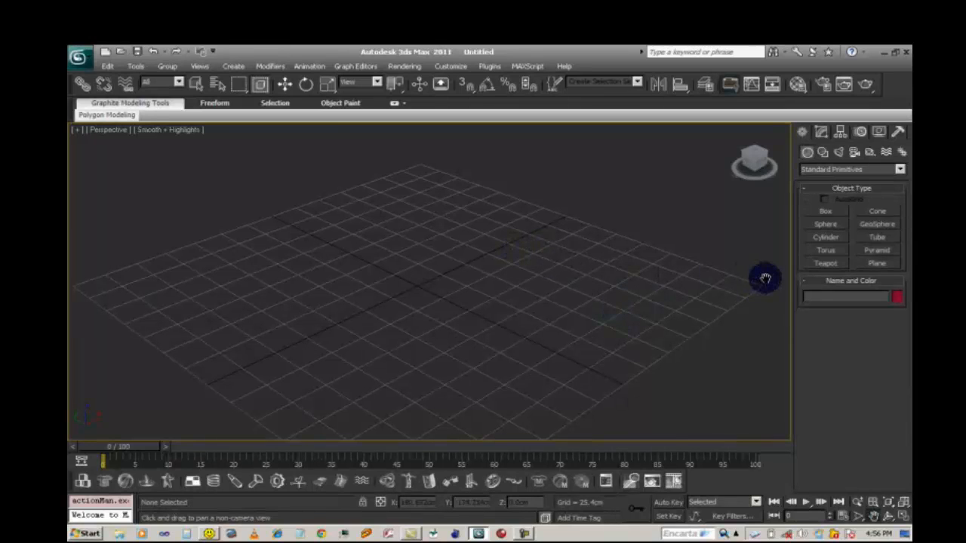
click(888, 516)
drag(492, 315, 484, 334)
click(874, 517)
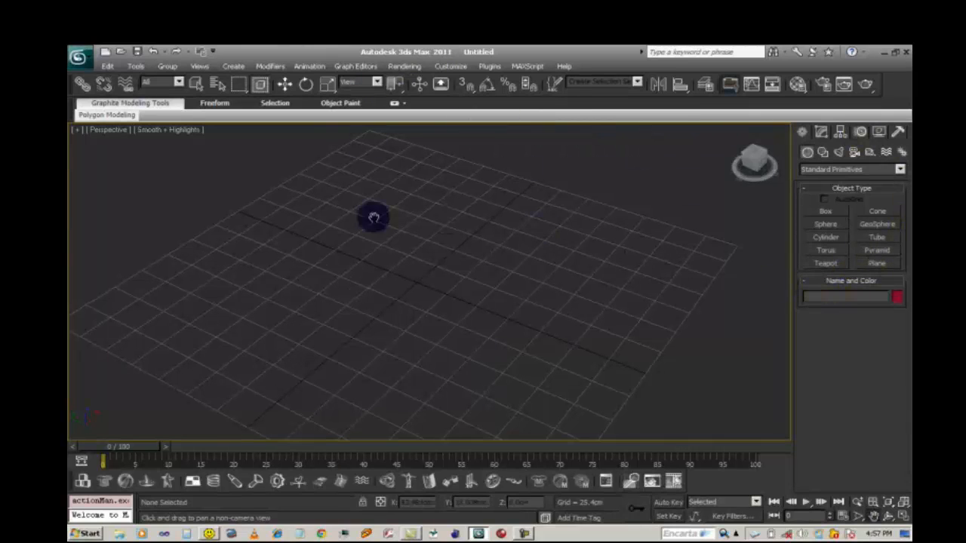
click(227, 66)
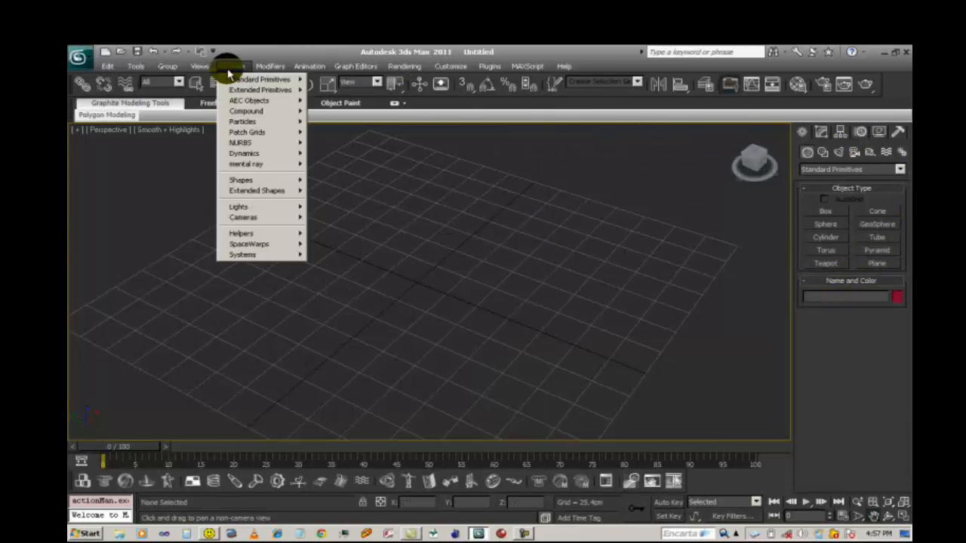
mouse_move(244, 80)
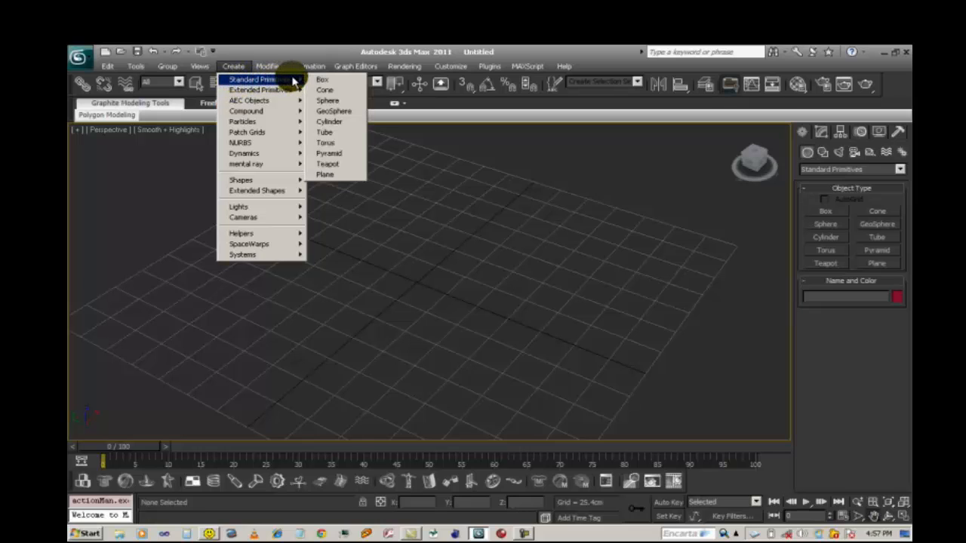
click(336, 175)
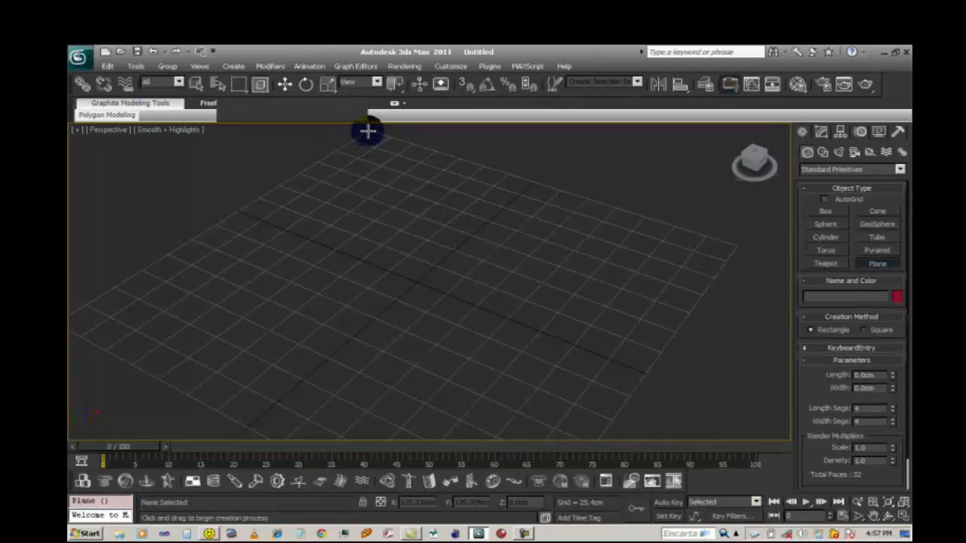
drag(369, 130, 499, 531)
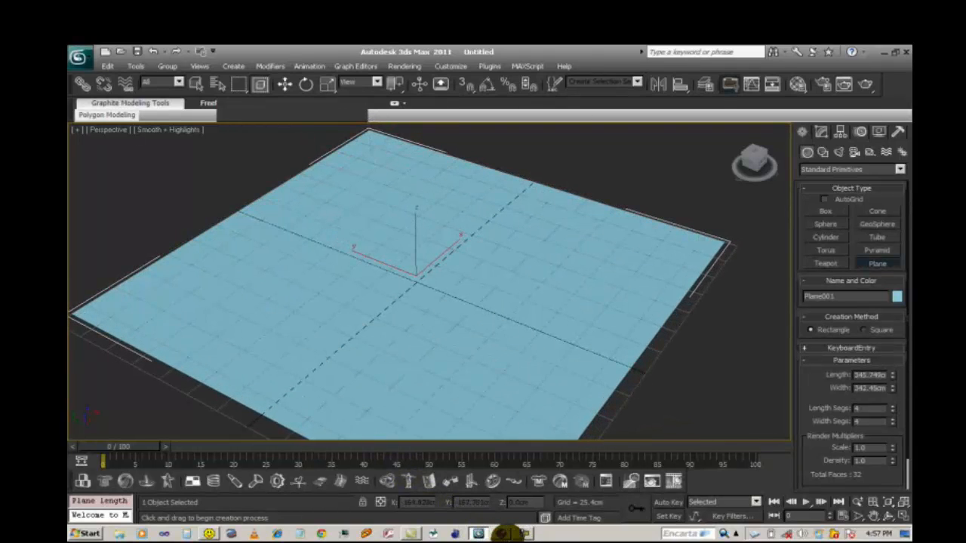
Step: Rename the plane as "ground" and move it slightly along the X axis to about 1.6 cm
click(285, 85)
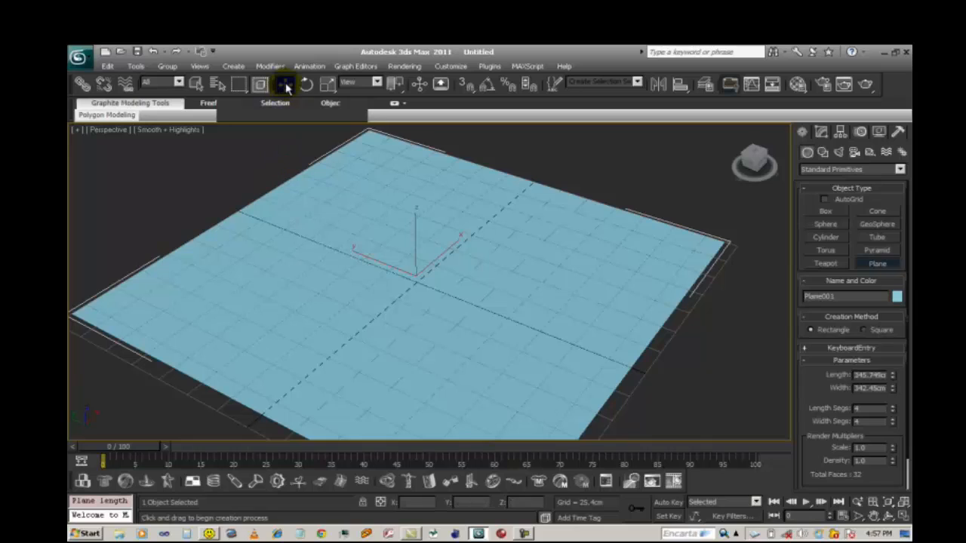
click(842, 299)
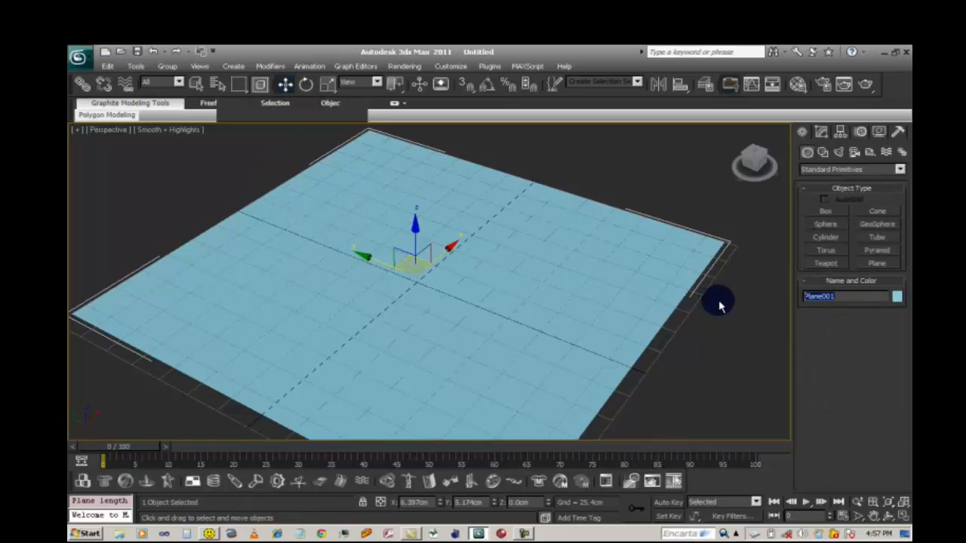
text(p)
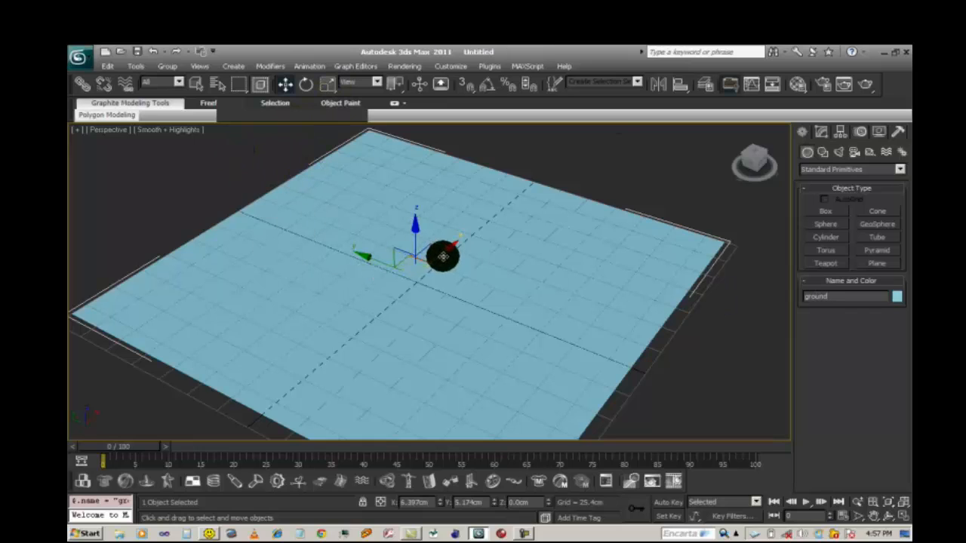
drag(443, 257, 438, 258)
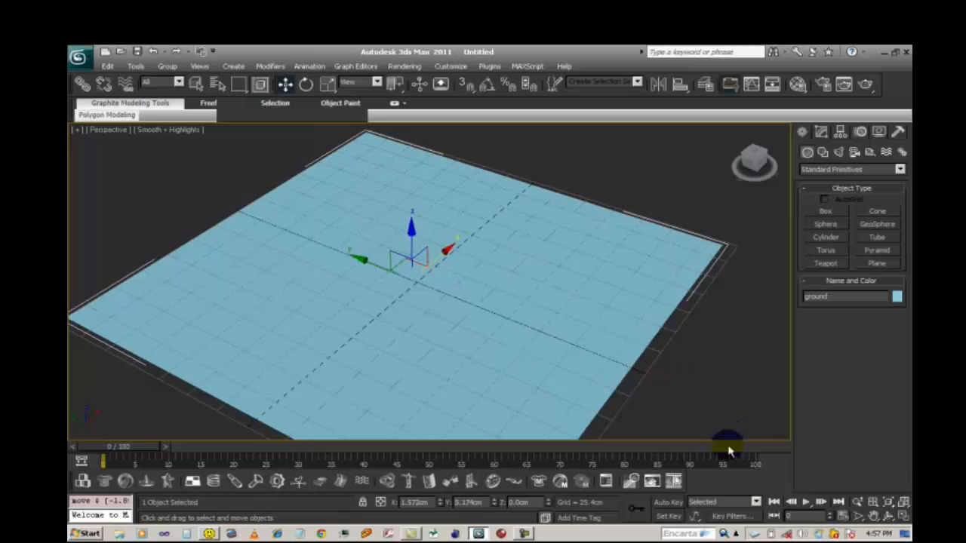
click(873, 516)
drag(340, 265, 430, 296)
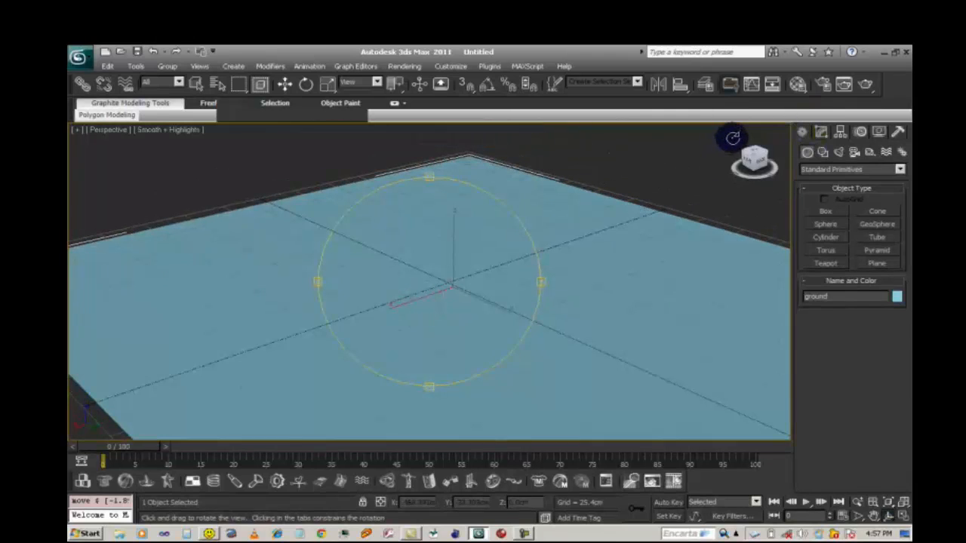
drag(736, 130, 441, 272)
scroll(441, 274, up, 2)
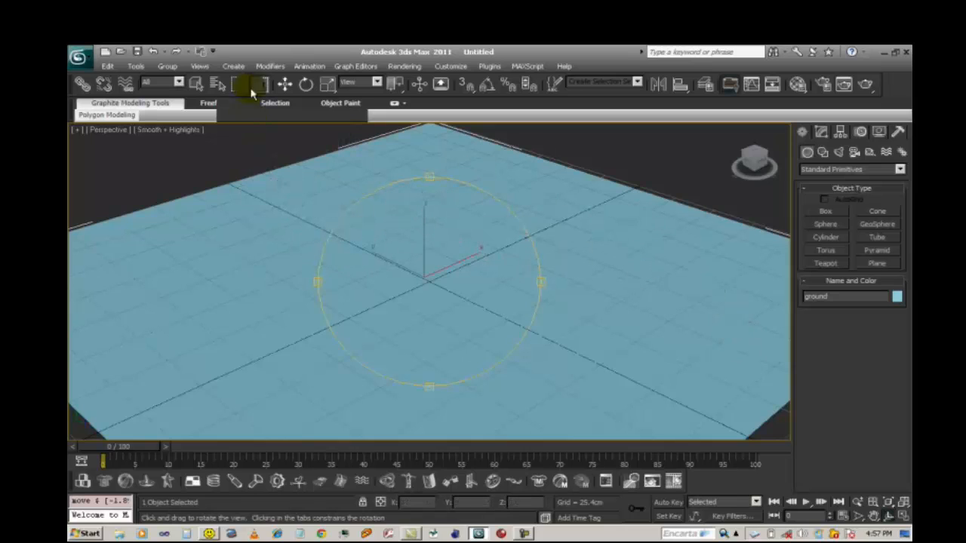
key(ctrl+r)
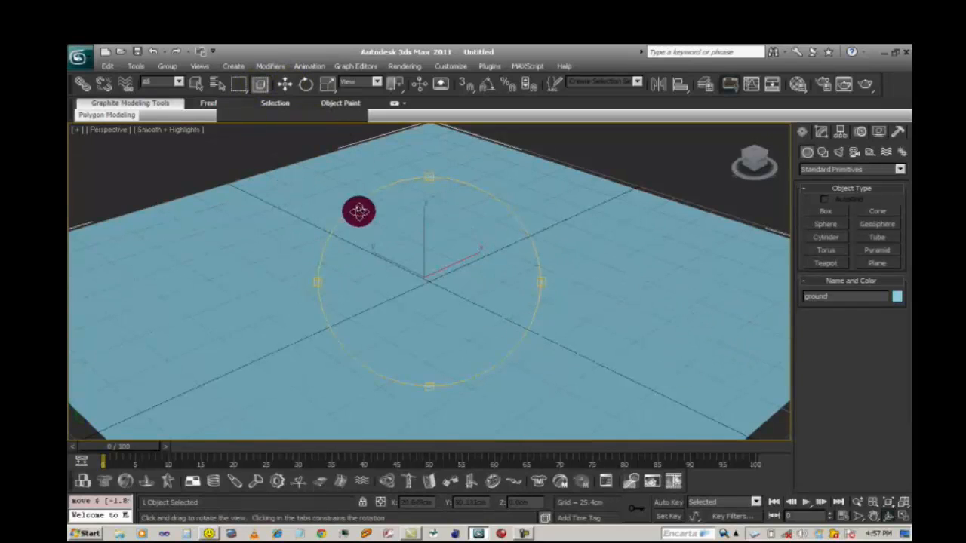
drag(421, 254, 435, 289)
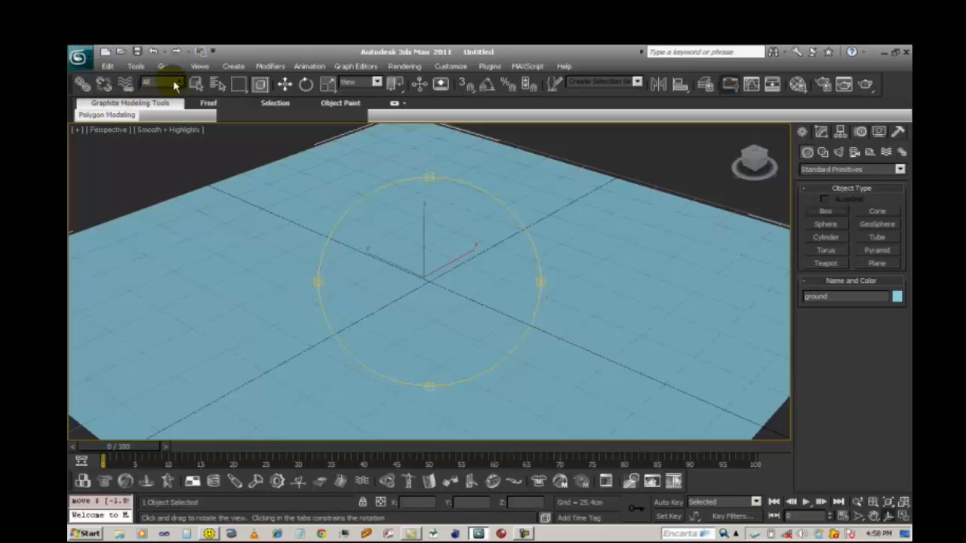
Step: Create a standard primitive box at the centre of the ground plane, about 18 cm long, 17 cm wide and 127 cm high
click(233, 66)
mouse_move(256, 80)
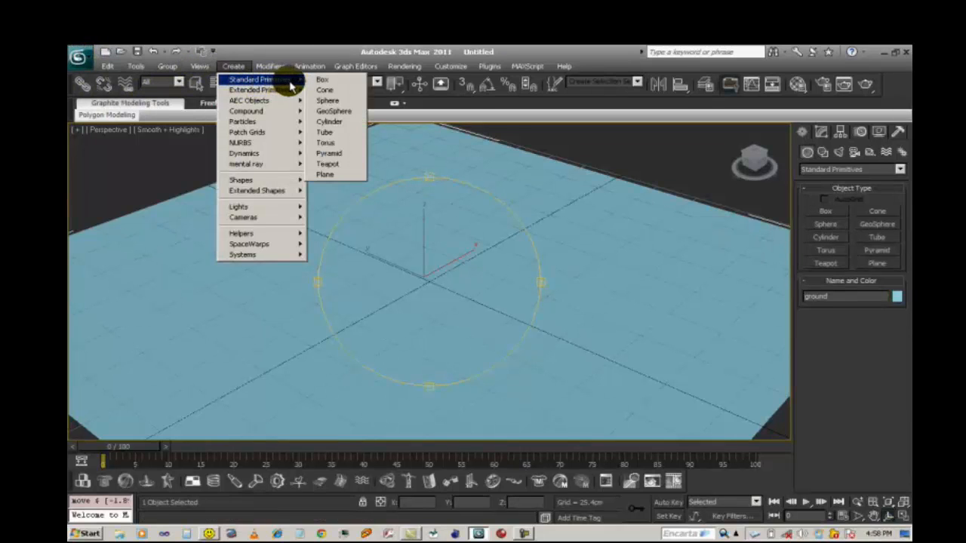
click(321, 85)
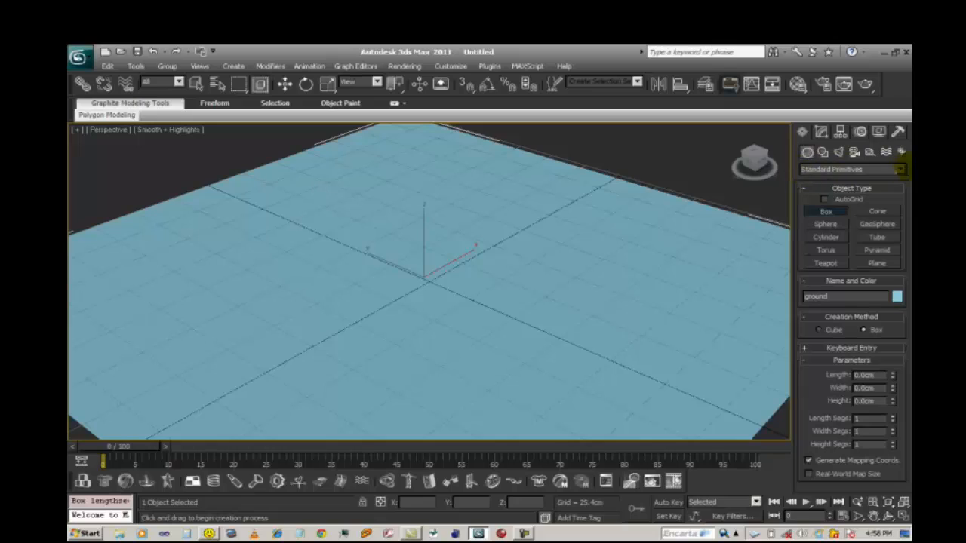
click(902, 171)
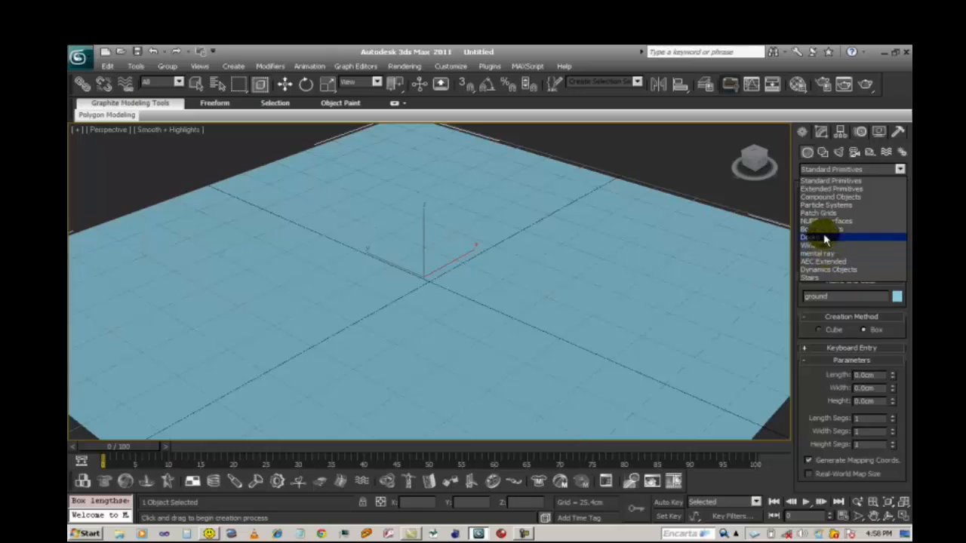
click(824, 182)
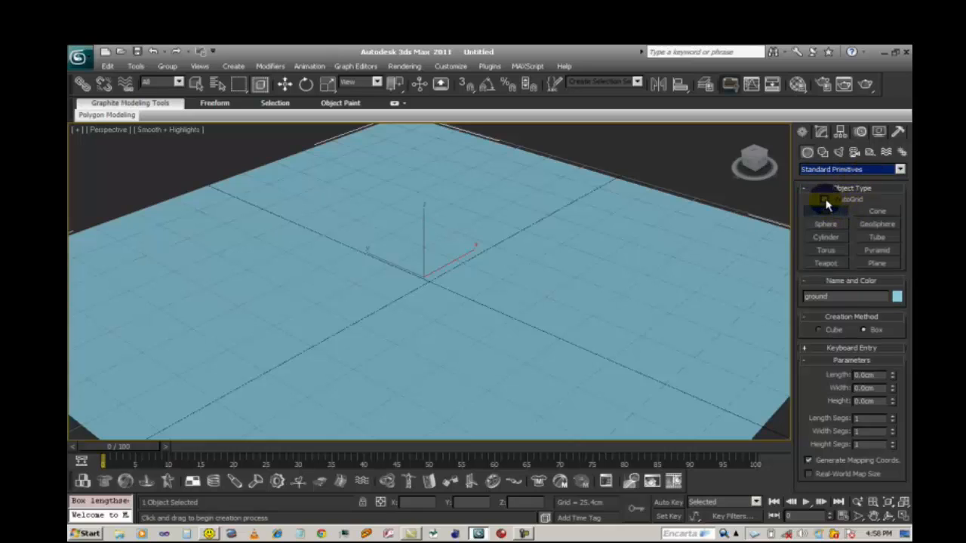
click(233, 67)
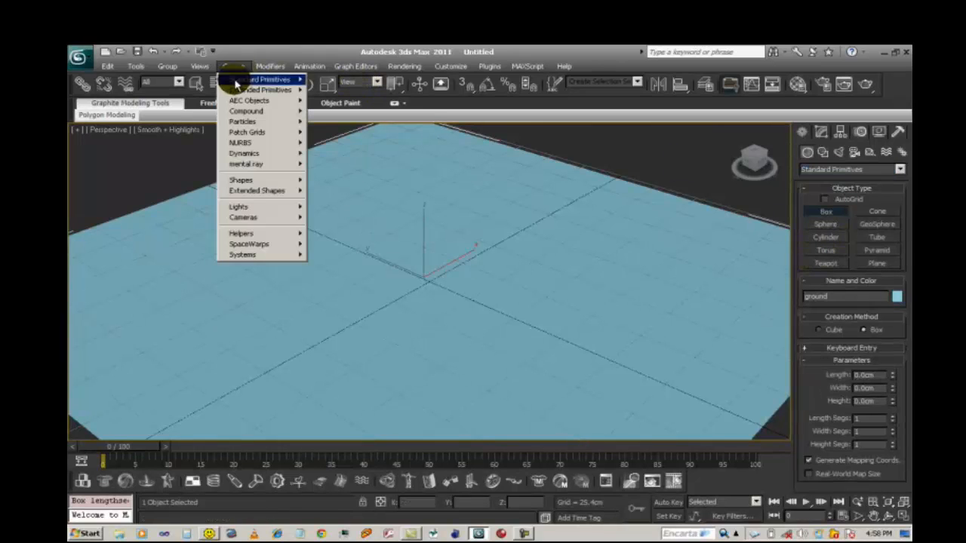
mouse_move(286, 79)
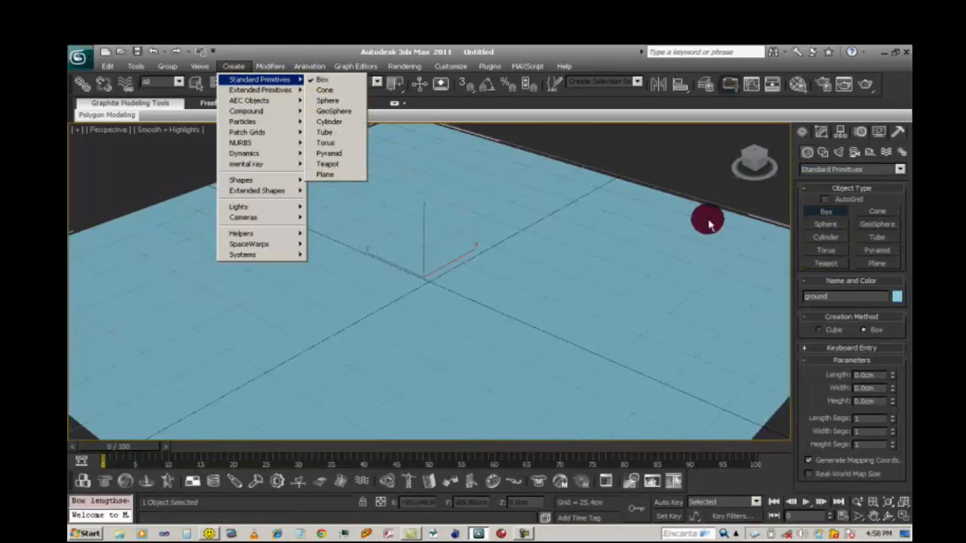
click(906, 279)
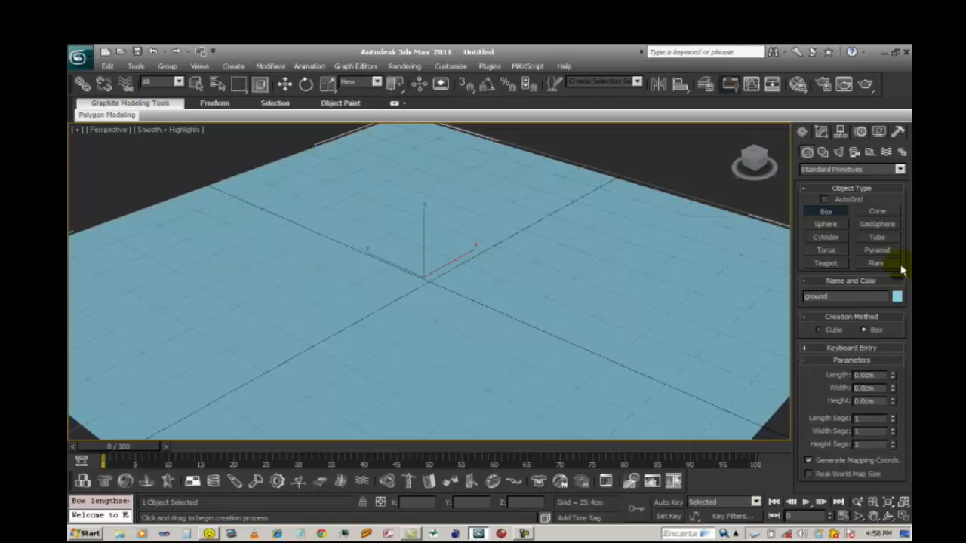
click(828, 211)
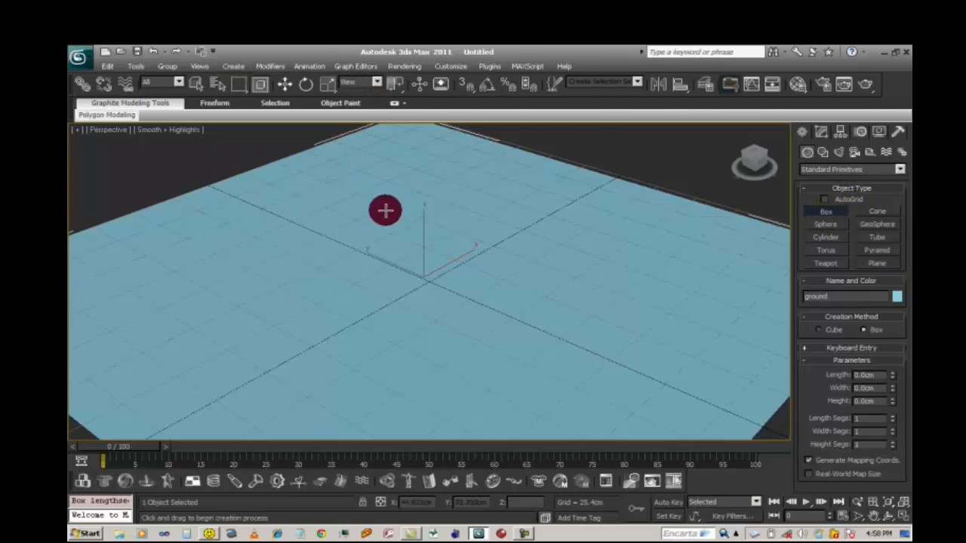
drag(430, 284, 436, 308)
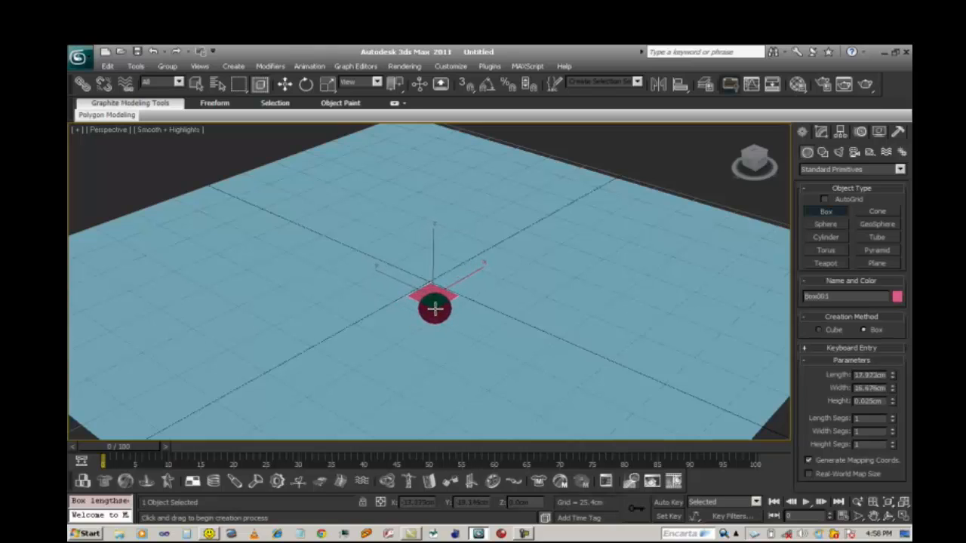
click(451, 62)
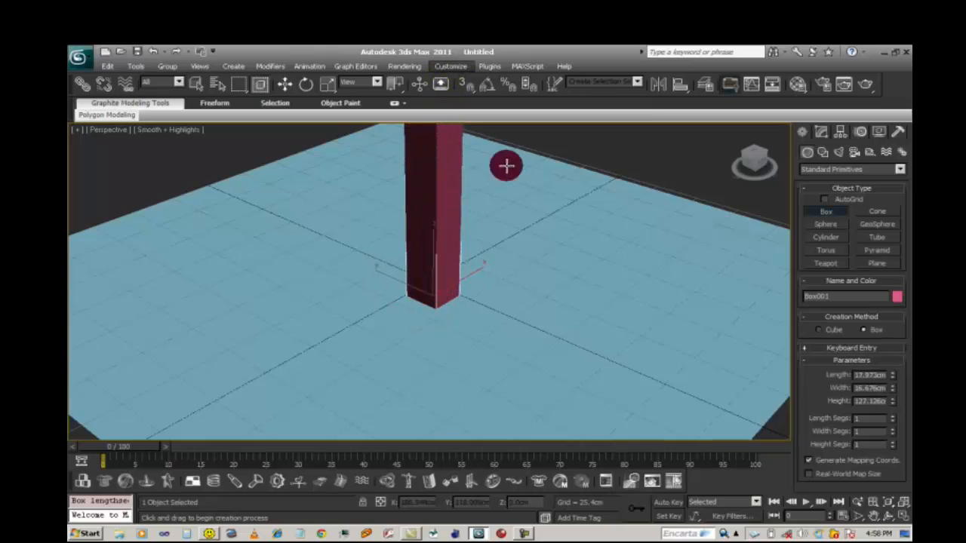
Step: Activate the Move tool with the box selected and show the box's parameters for modification
click(873, 516)
drag(562, 268, 539, 352)
click(287, 83)
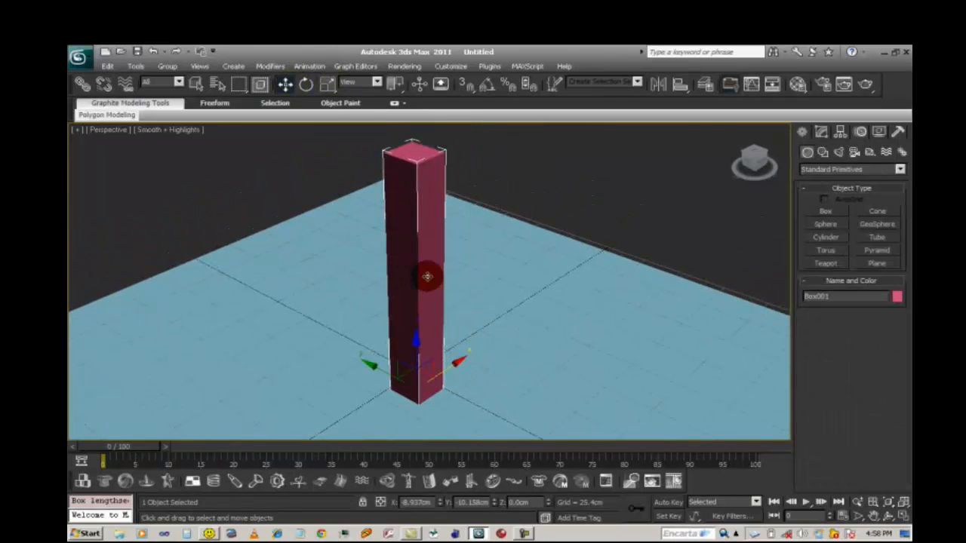
click(873, 518)
drag(387, 284, 373, 209)
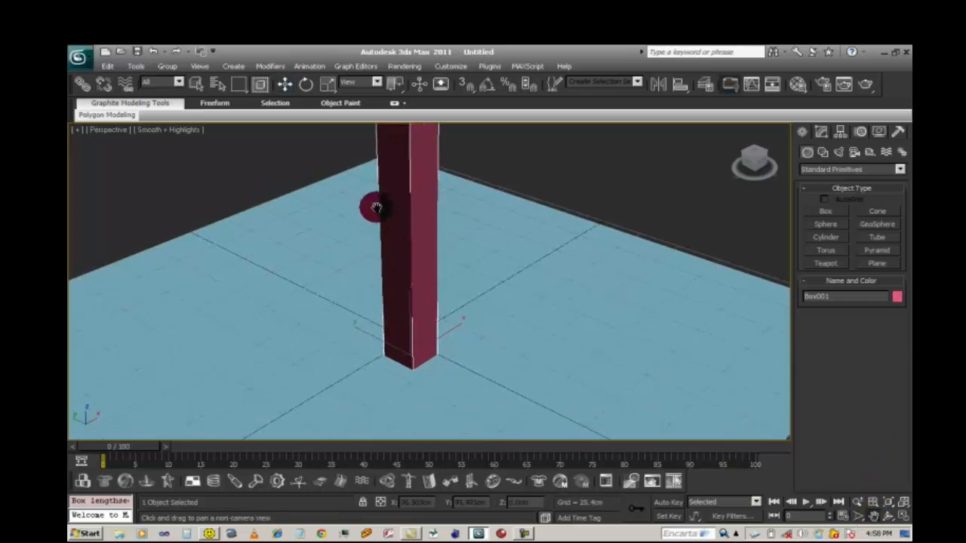
drag(442, 247, 391, 253)
click(283, 84)
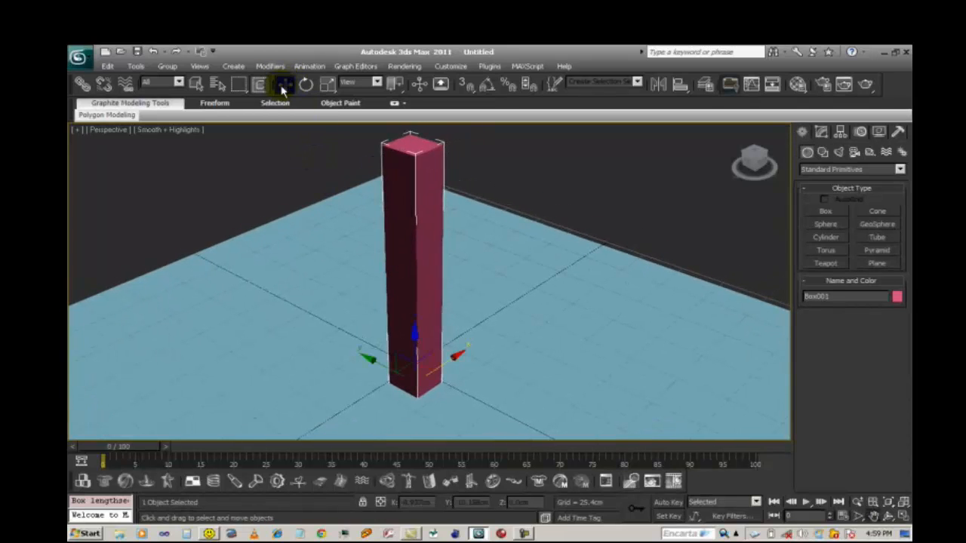
click(821, 133)
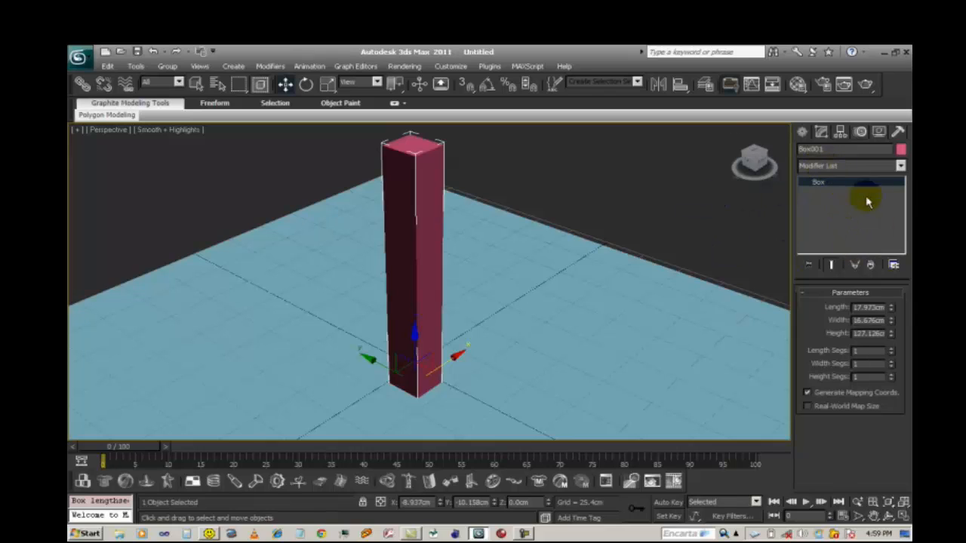
click(423, 185)
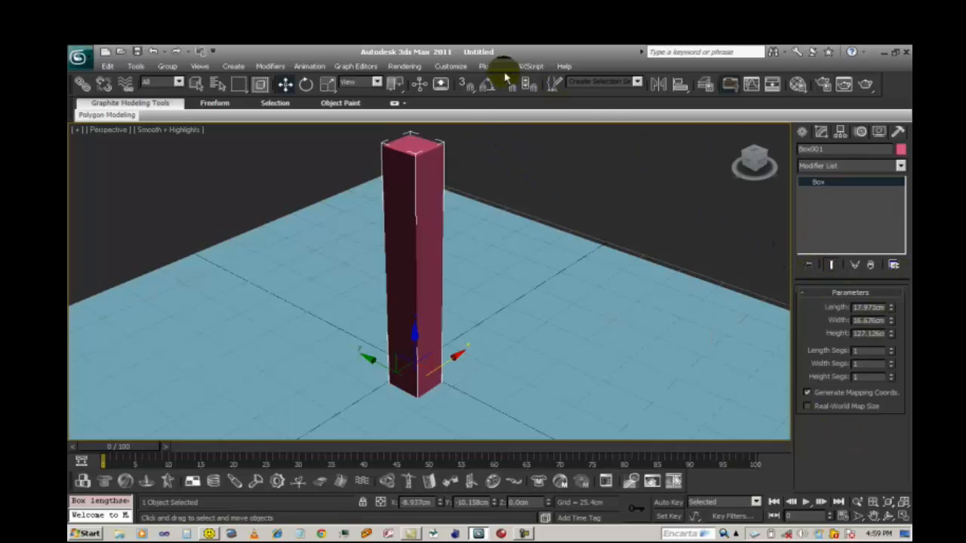
click(873, 516)
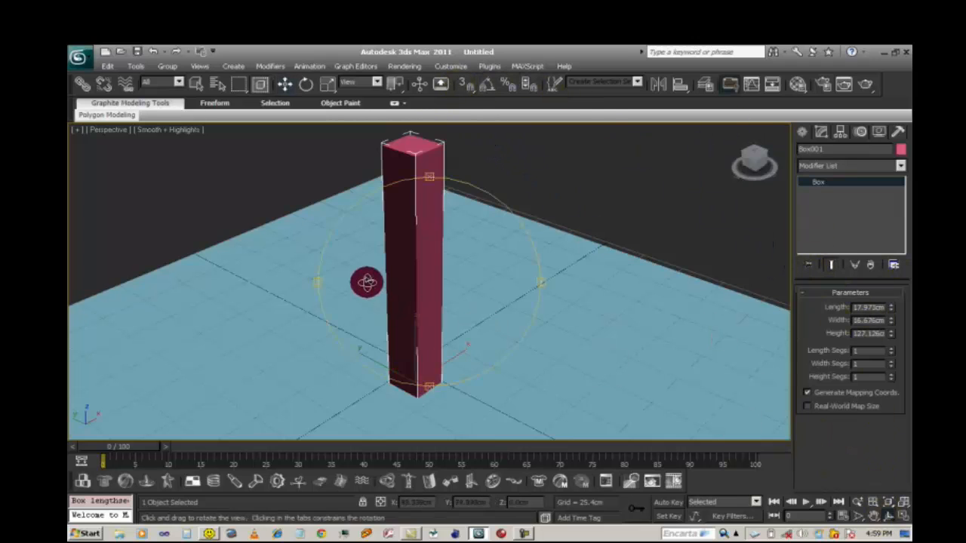
drag(366, 283, 420, 308)
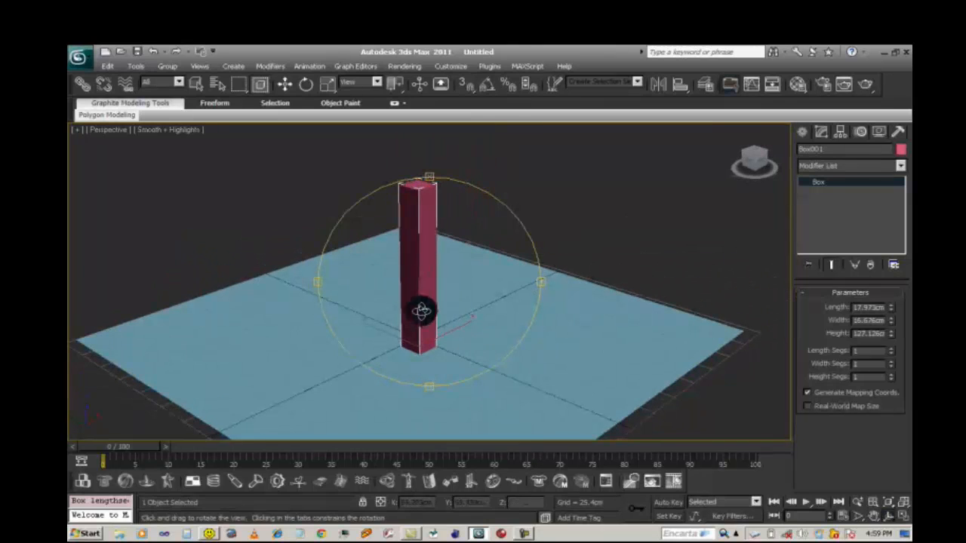
click(871, 516)
drag(490, 347, 783, 340)
double_click(867, 308)
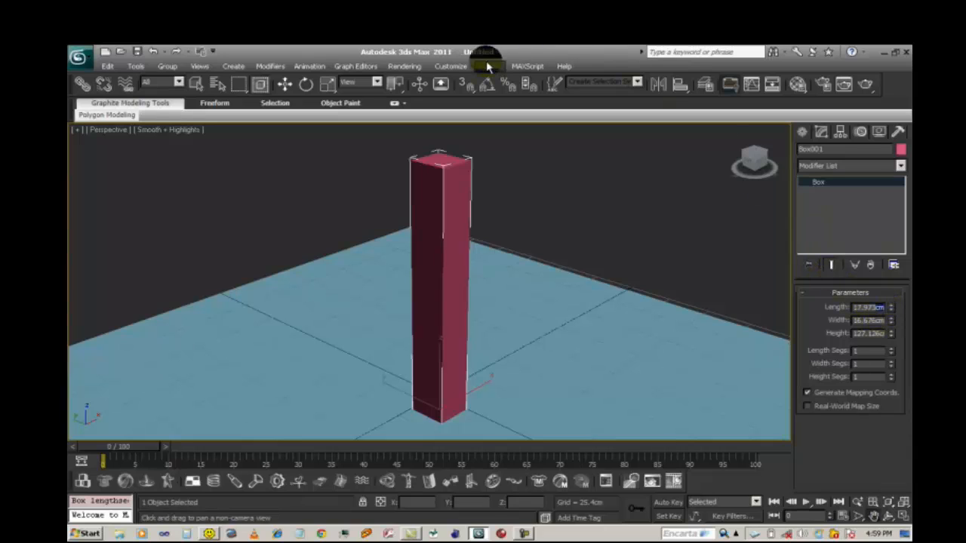
Step: Configure the units setup to use the metric display unit scale in centimeters
click(452, 67)
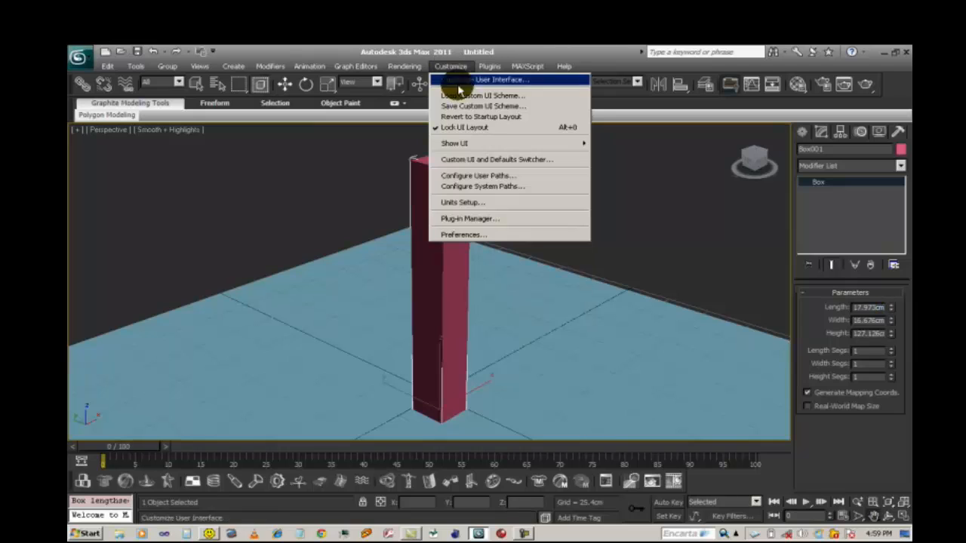
click(482, 203)
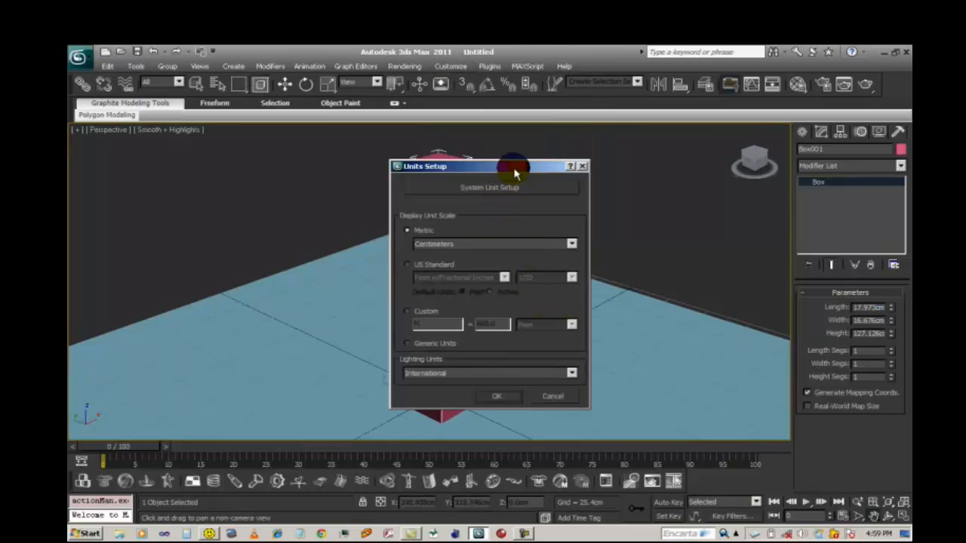
drag(515, 174, 612, 169)
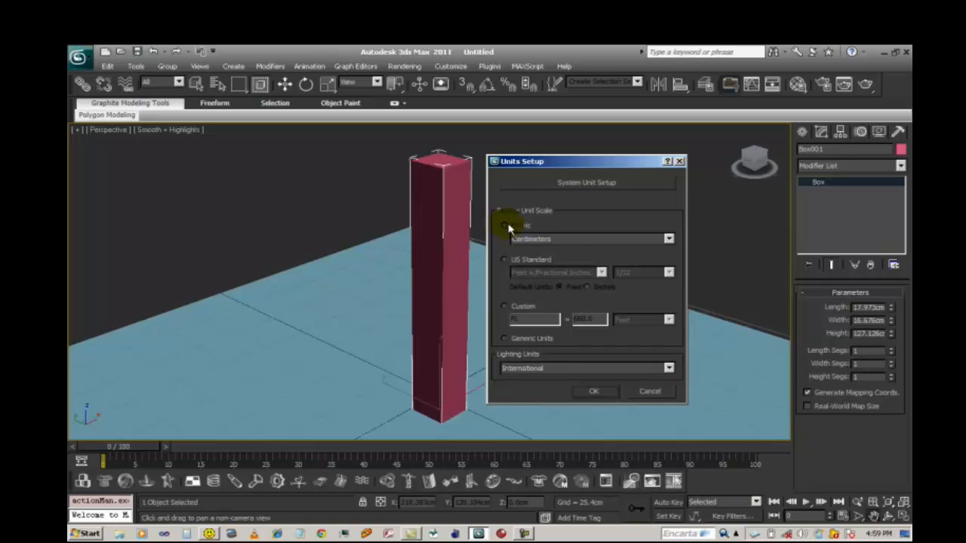
click(568, 240)
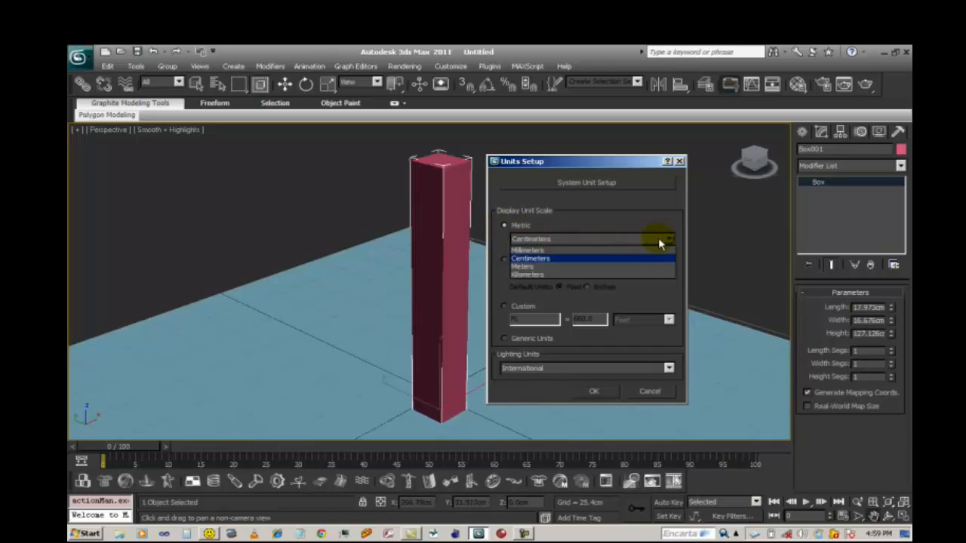
click(557, 259)
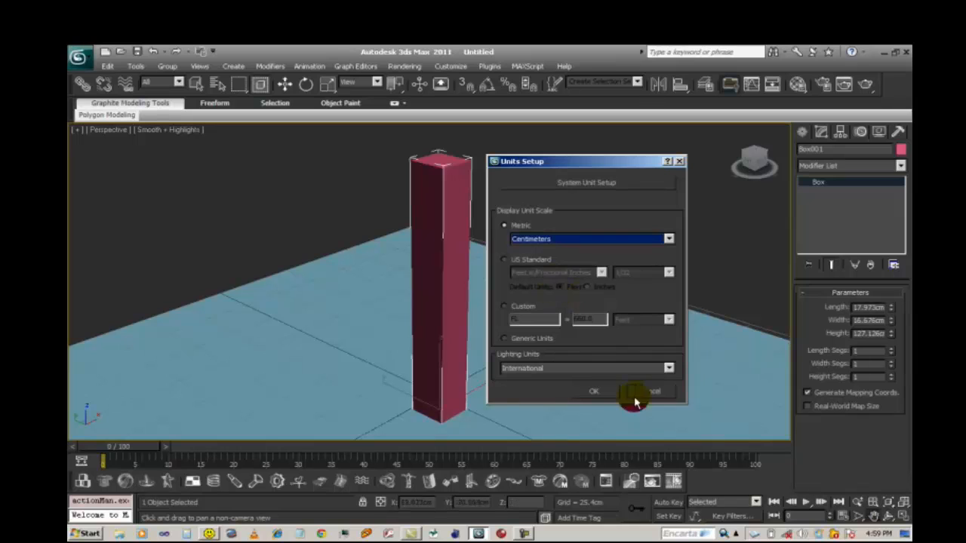
click(596, 393)
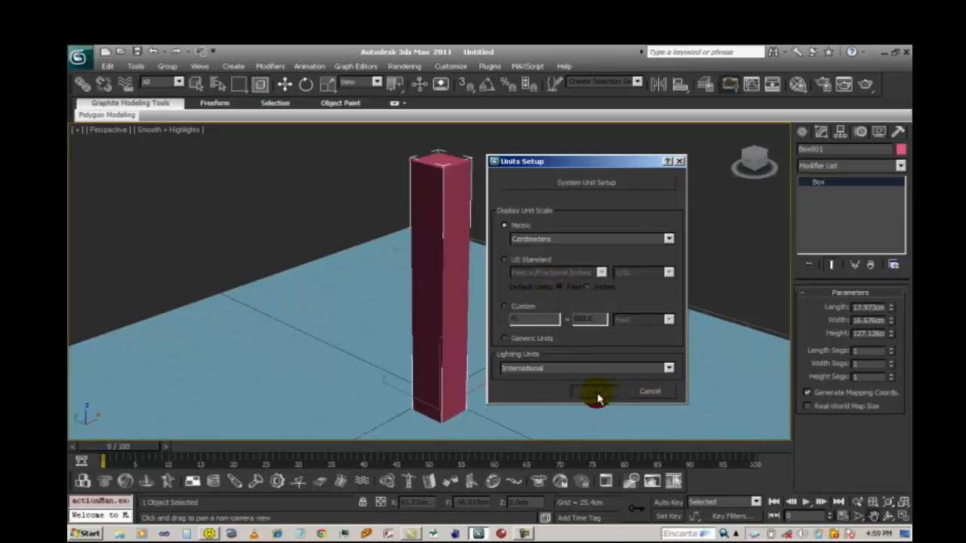
Step: Set the length of the tall box to 5 cm
drag(568, 348, 523, 360)
click(291, 86)
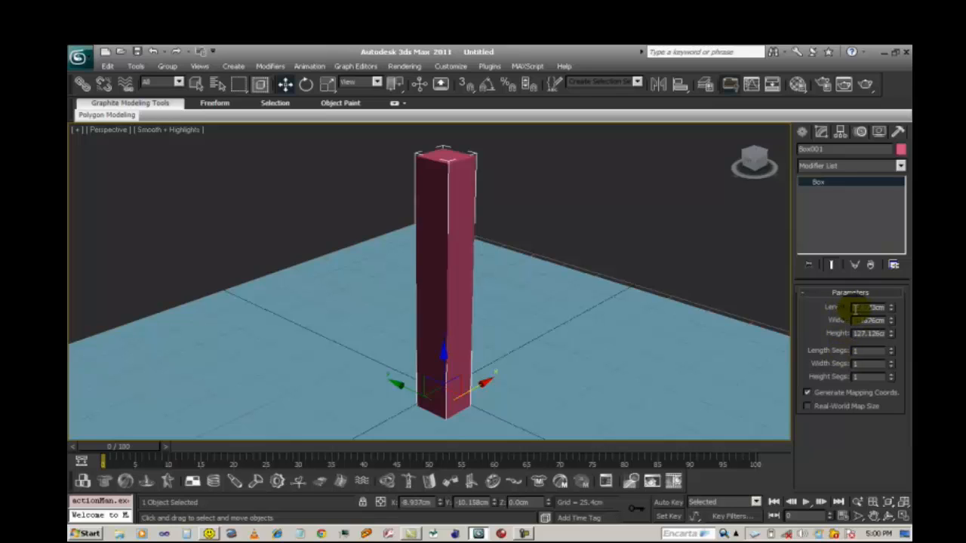
click(873, 516)
drag(582, 383, 510, 322)
click(284, 84)
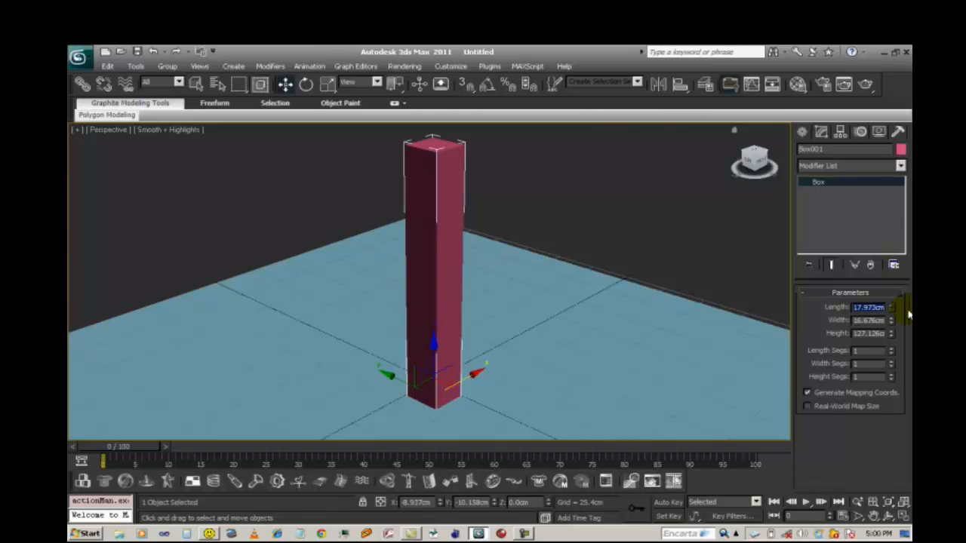
mouse_move(889, 313)
mouse_down()
mouse_move(888, 227)
mouse_move(884, 289)
mouse_move(878, 211)
mouse_move(890, 263)
mouse_move(879, 324)
mouse_up()
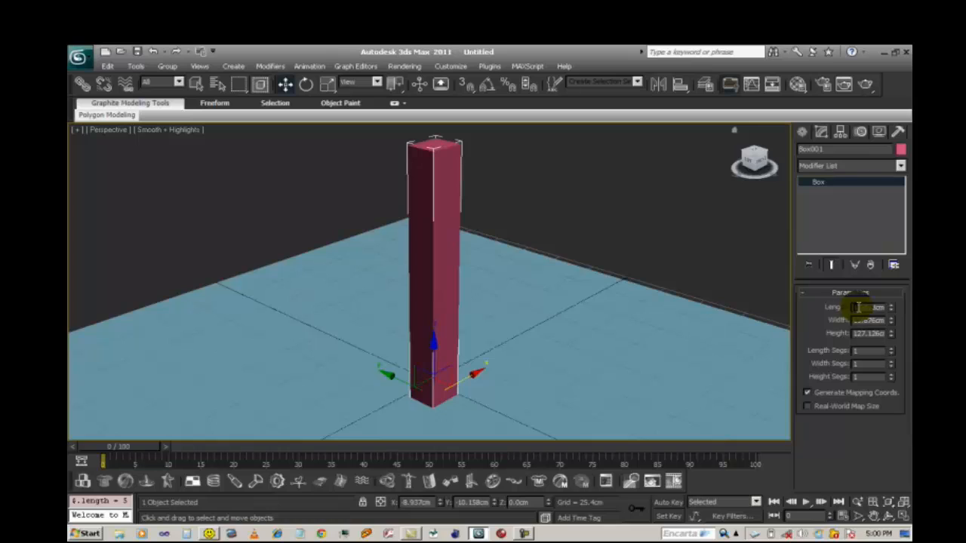
text(5)
key(Return)
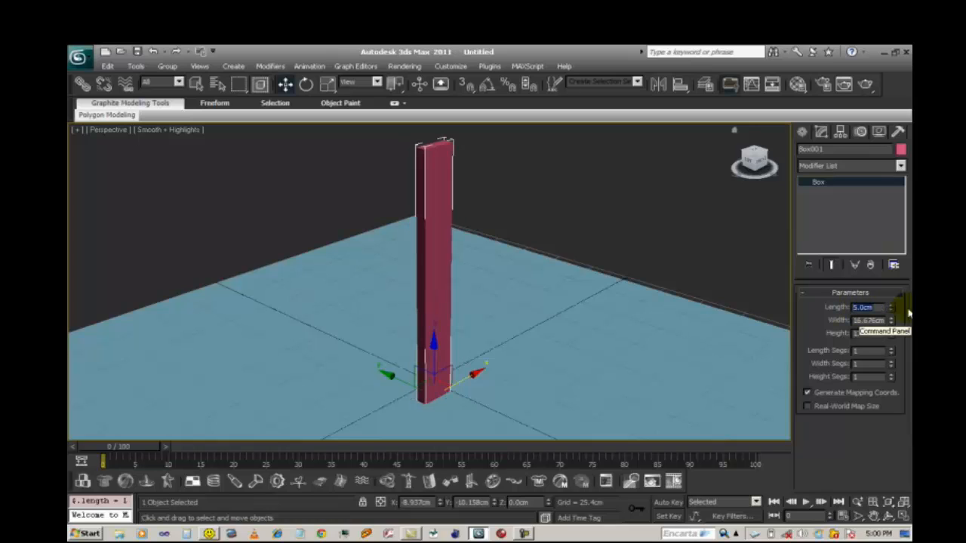
Step: Set the box's width to 5 cm and its height to 120 cm
click(876, 307)
text(5)
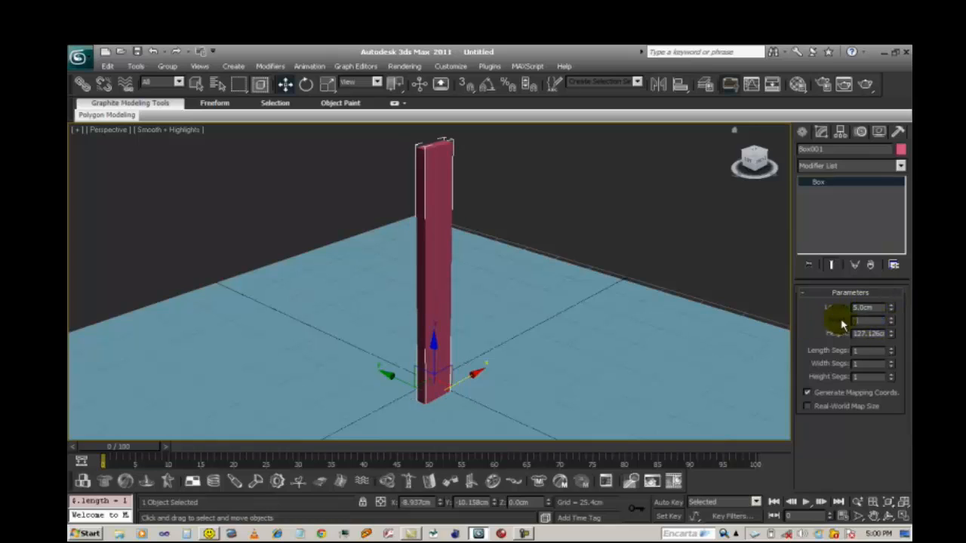
click(878, 307)
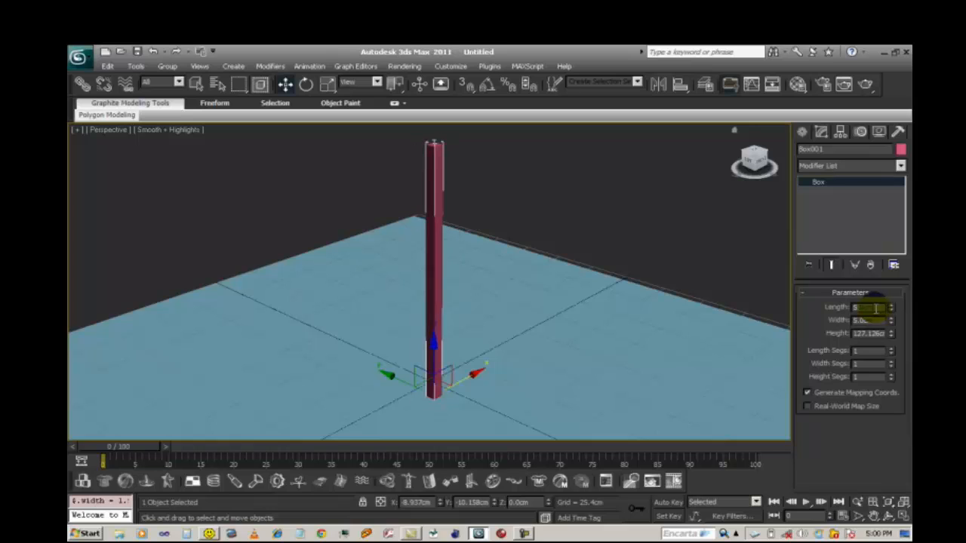
click(862, 336)
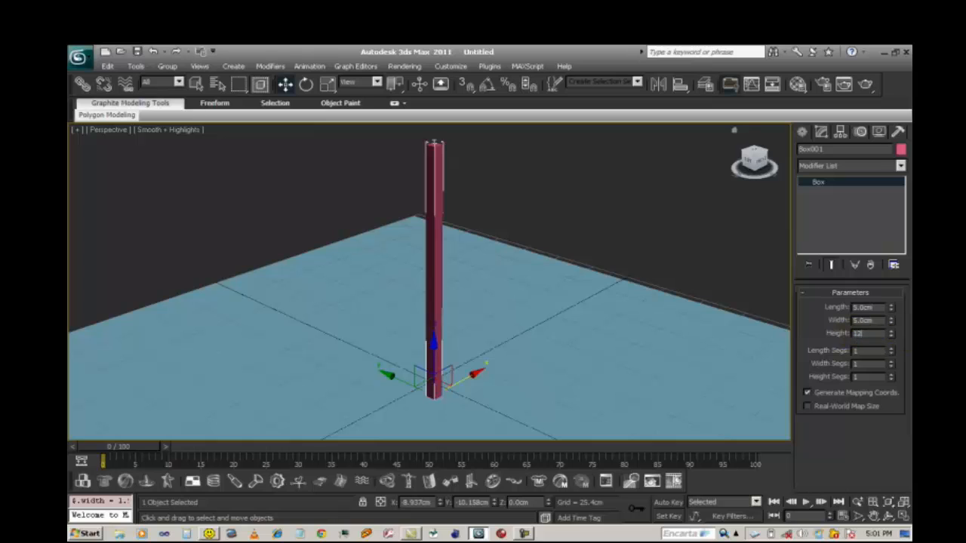
key(Return)
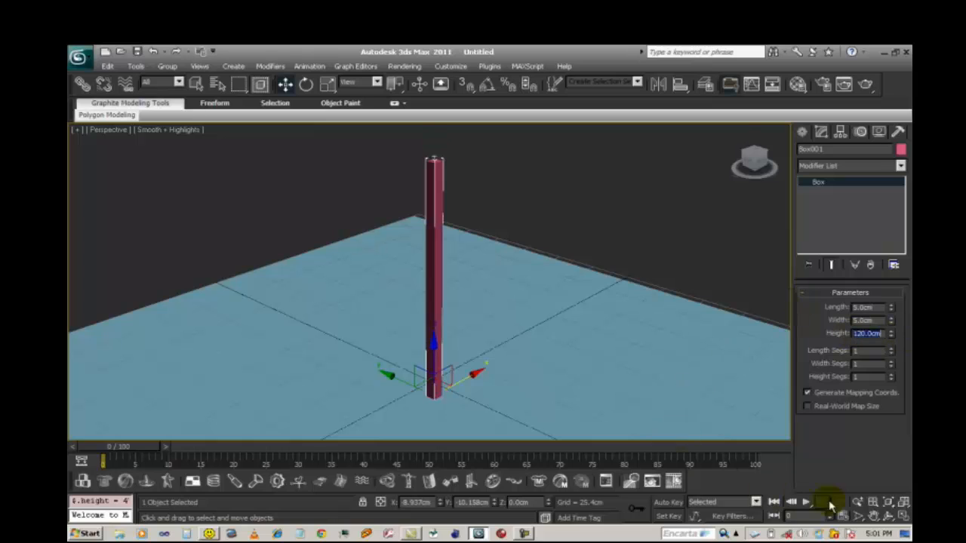
Step: Move the box to the centre of the grid by setting its X and Y positions to 0
click(873, 517)
drag(599, 398, 509, 269)
drag(480, 230, 470, 254)
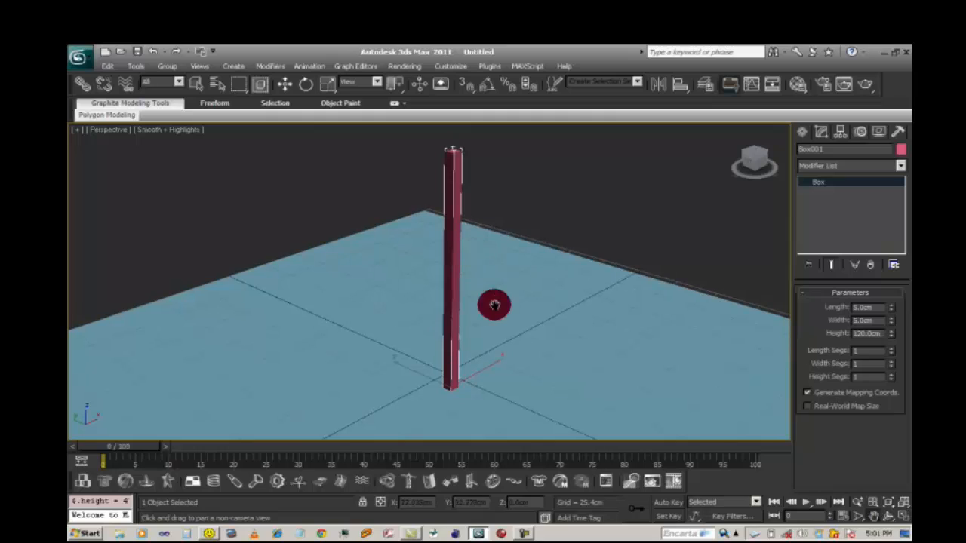
click(284, 84)
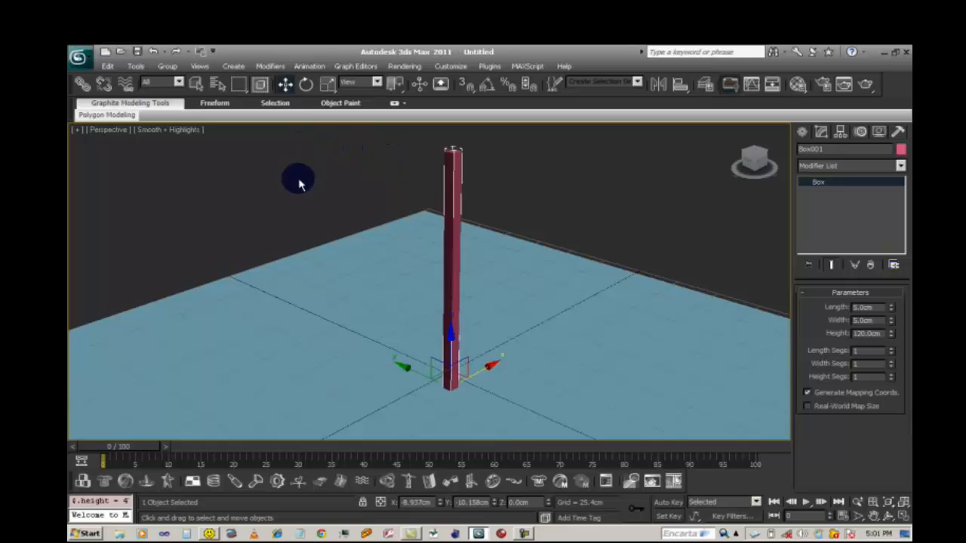
click(443, 263)
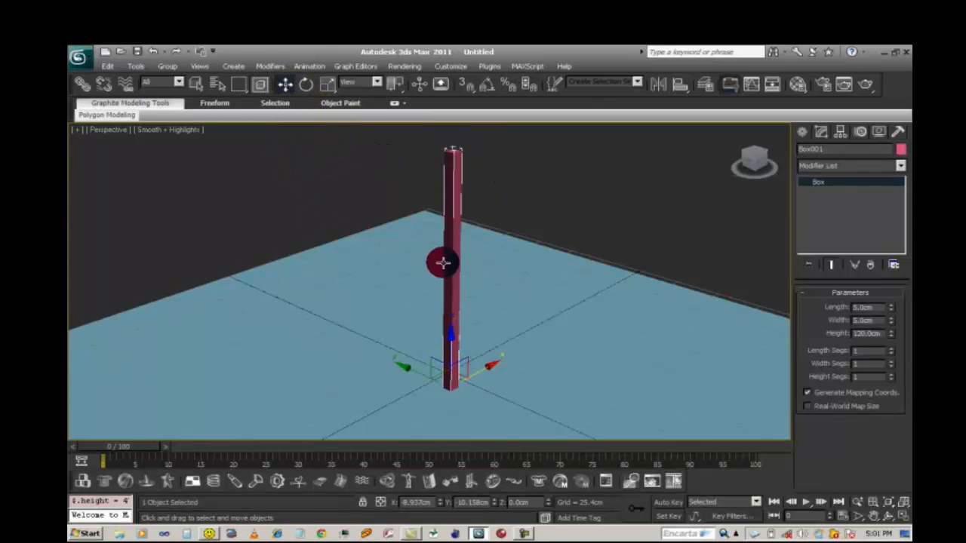
click(467, 383)
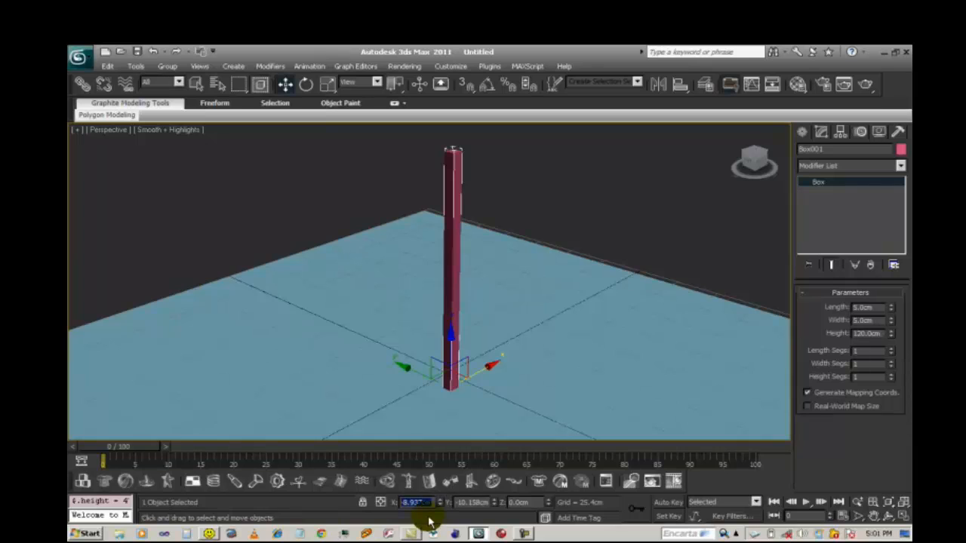
text(0)
key(Tab)
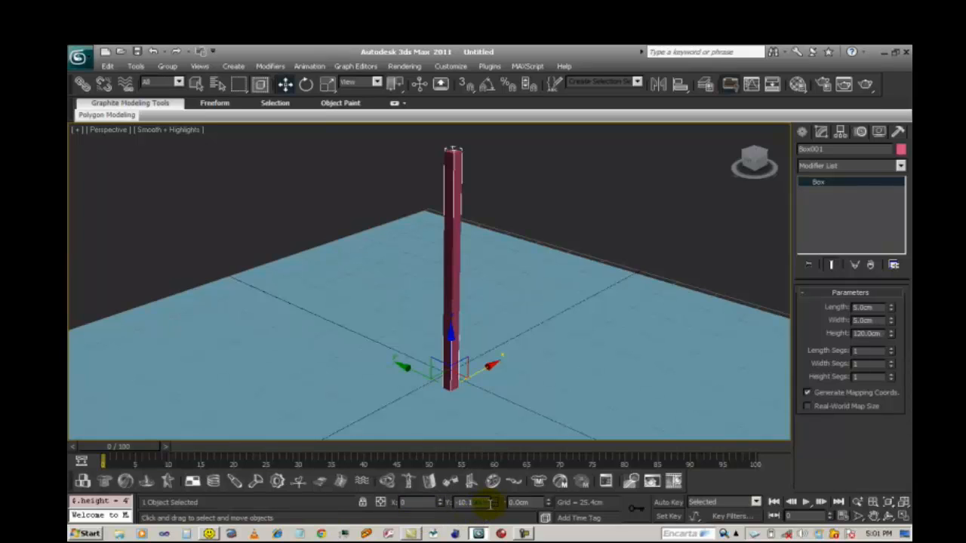
text(0)
key(Tab)
key(Tab)
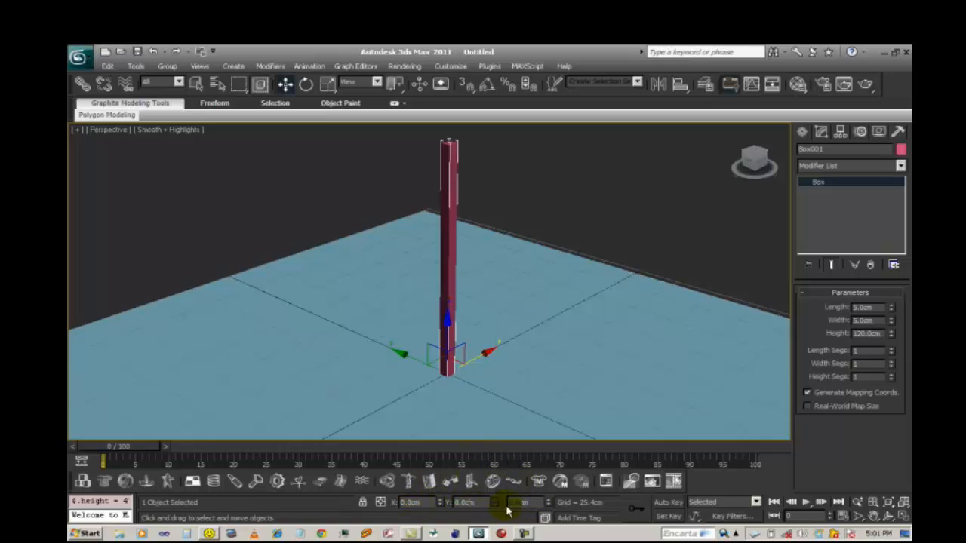
Step: Turn on the Edged Faces display in the perspective viewport
click(873, 516)
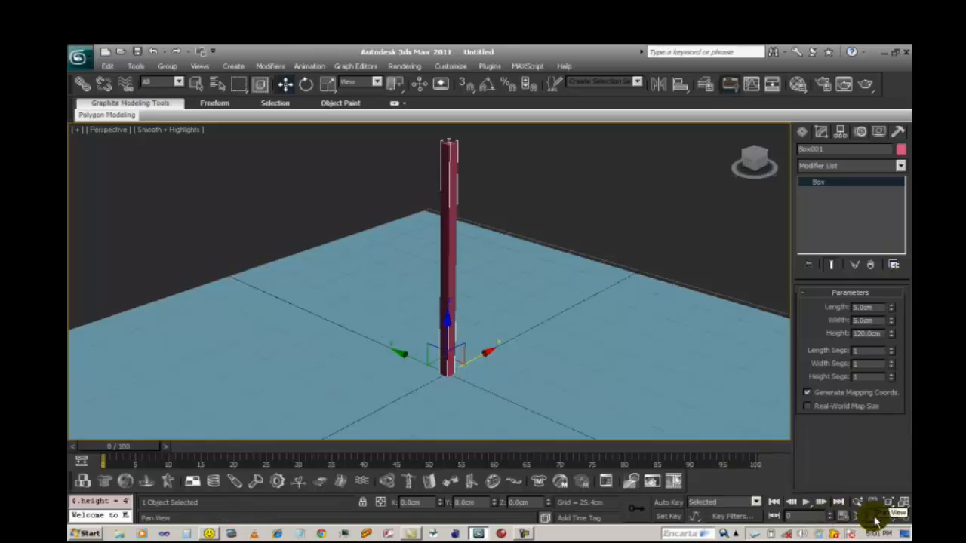
drag(566, 380, 565, 345)
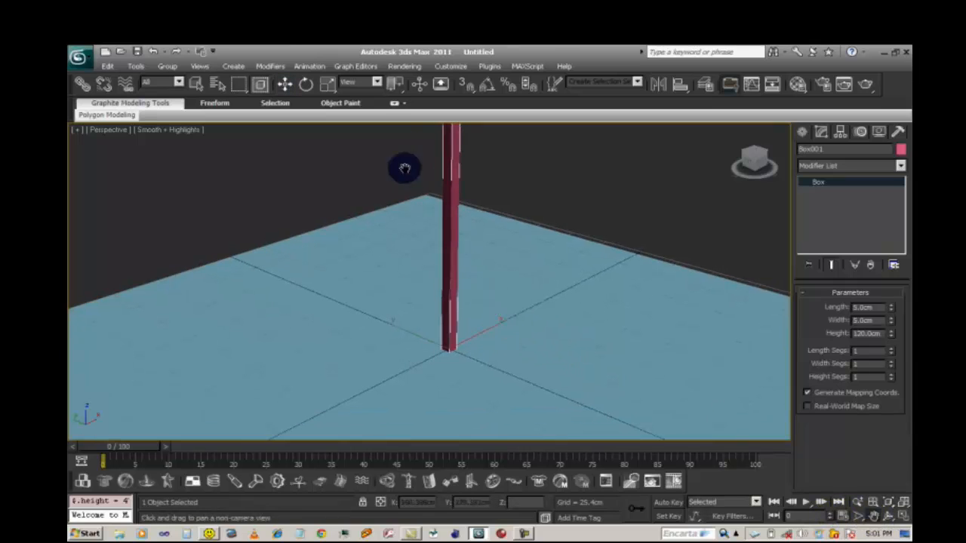
click(281, 85)
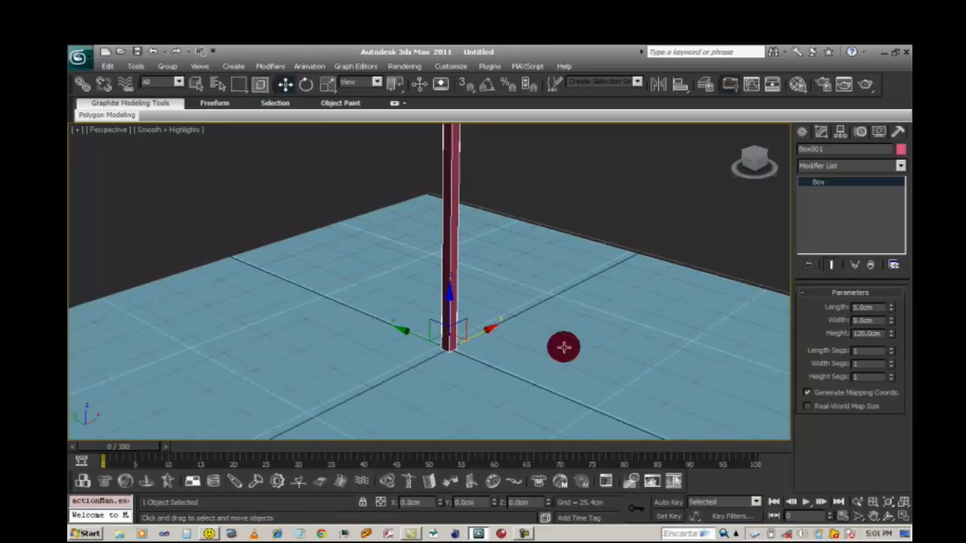
click(874, 518)
drag(550, 324, 554, 356)
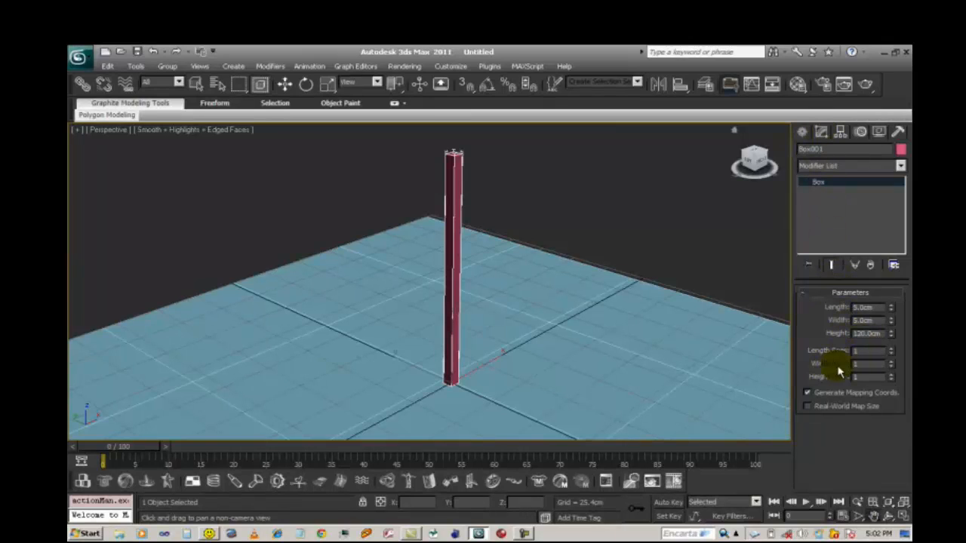
Step: Set the box's height segments to 20
click(880, 375)
double_click(865, 380)
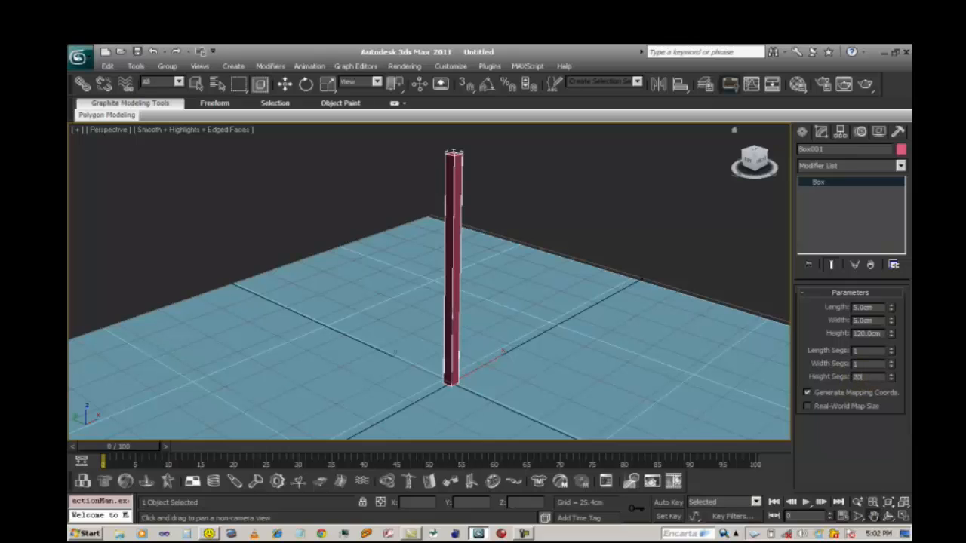
key(Return)
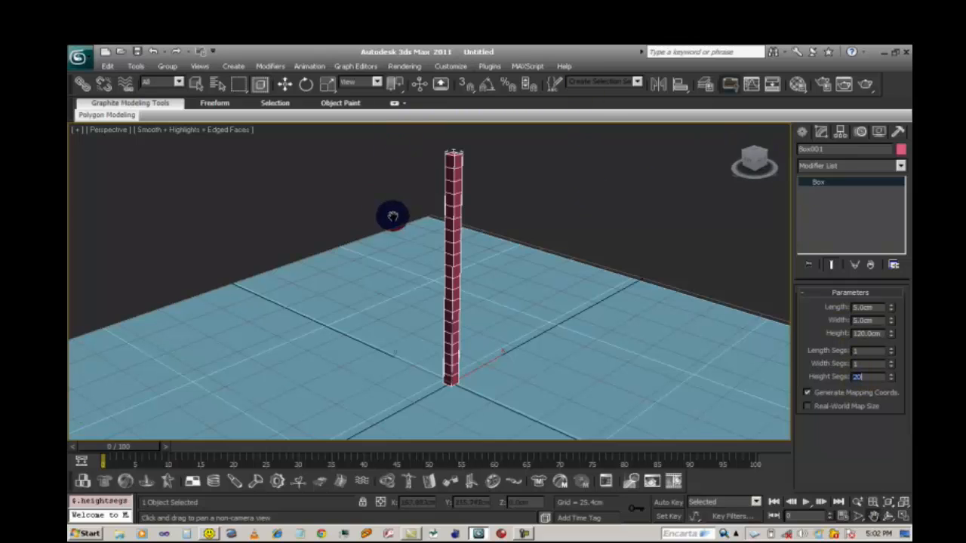
Step: Examine the segment divisions along the box's height from a lower, closer viewing angle
drag(476, 244, 482, 214)
drag(468, 179, 465, 206)
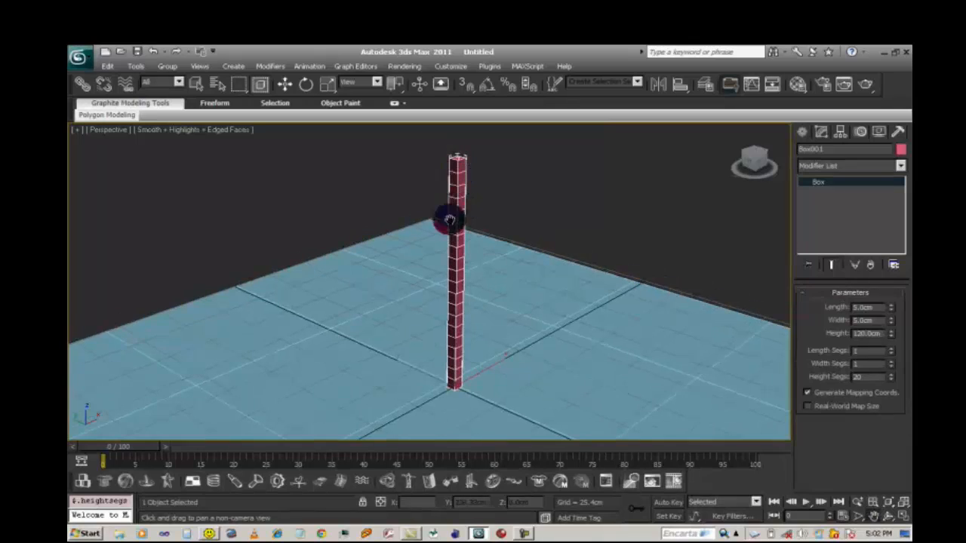
drag(456, 264, 460, 243)
double_click(878, 377)
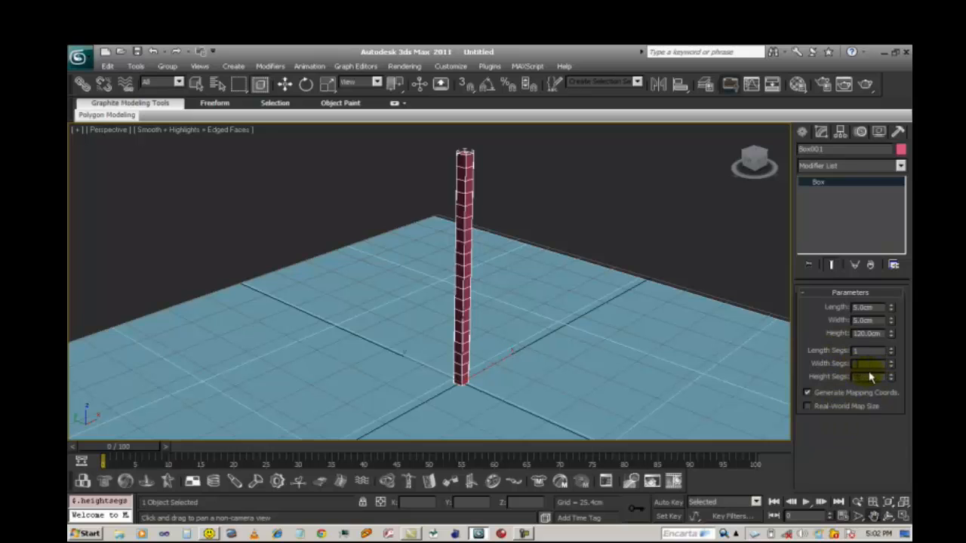
click(888, 516)
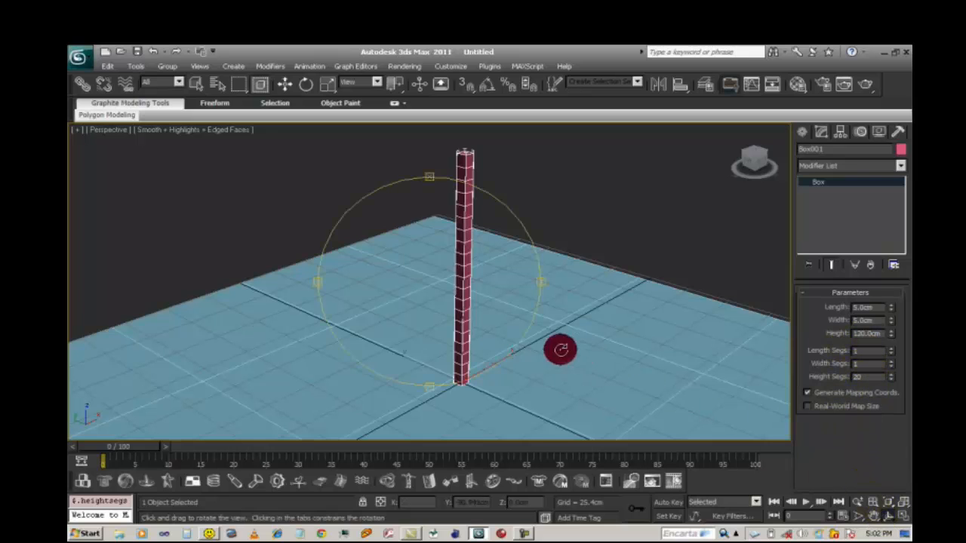
drag(462, 320, 490, 278)
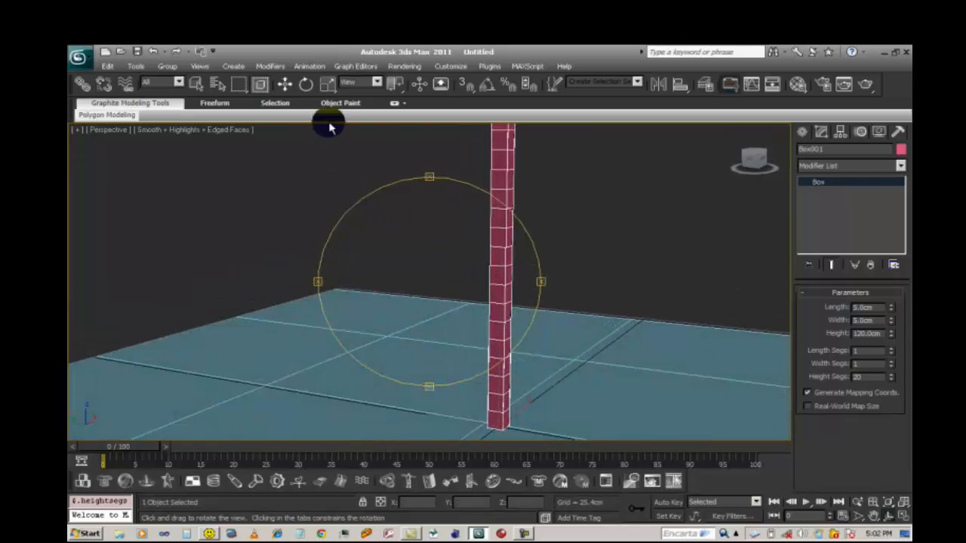
click(287, 85)
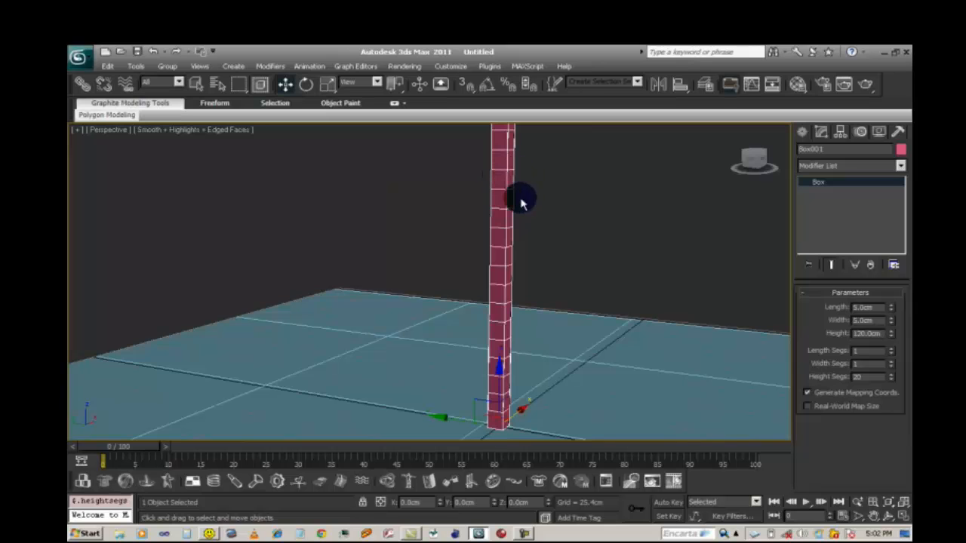
click(873, 515)
drag(614, 360, 481, 344)
scroll(481, 343, up, 2)
scroll(504, 334, down, 1)
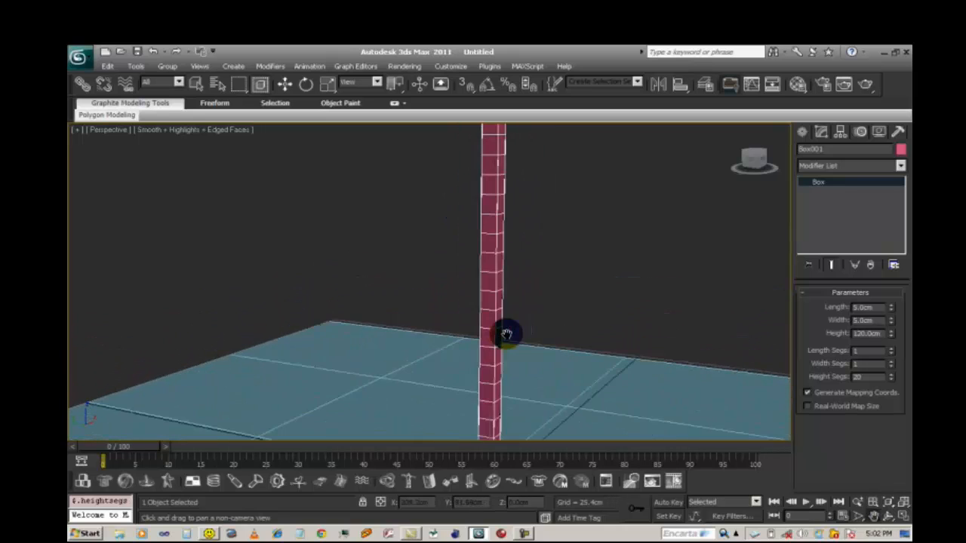
Step: Add an Edit Poly modifier to the tall box
mouse_move(483, 256)
mouse_down()
mouse_move(476, 335)
mouse_move(474, 265)
mouse_up()
scroll(476, 335, down, 1)
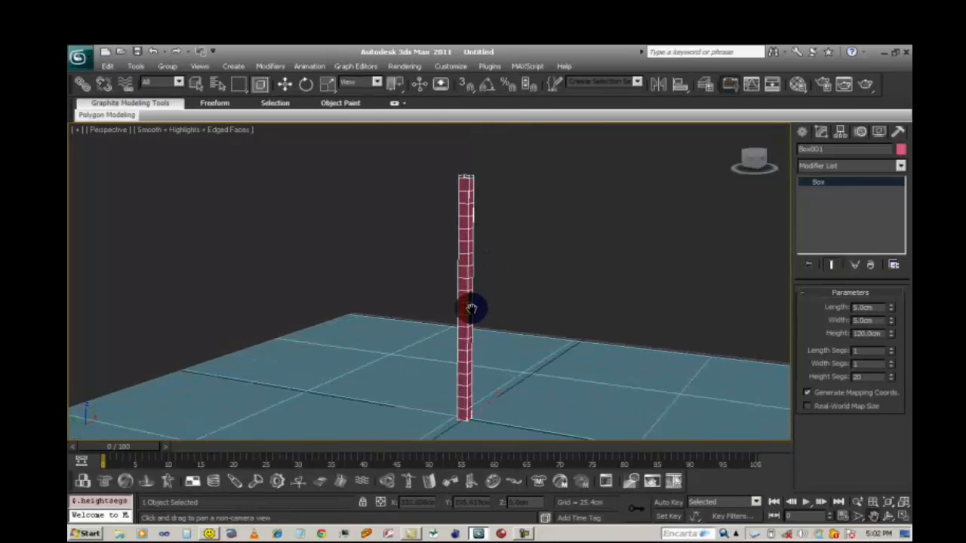
drag(470, 309, 470, 265)
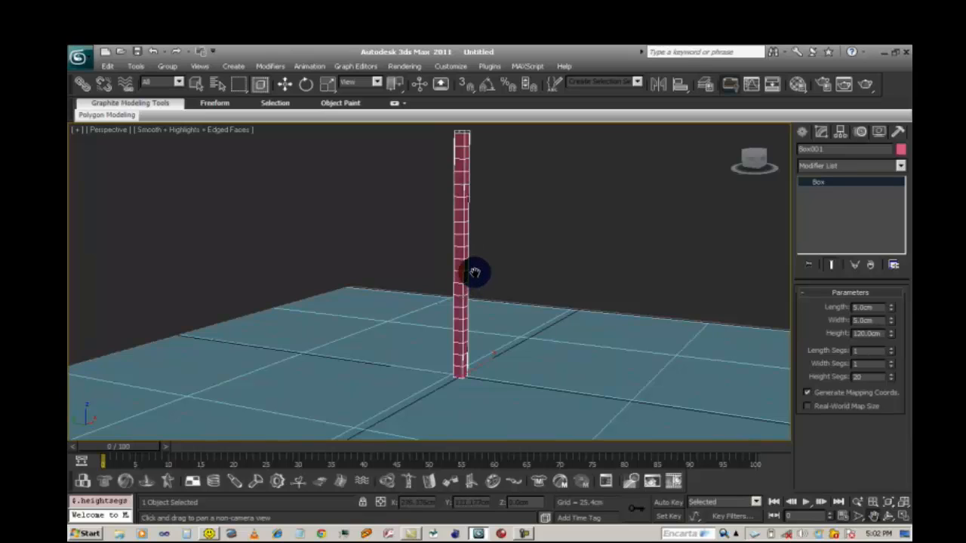
mouse_move(475, 273)
mouse_down()
mouse_move(485, 282)
mouse_move(475, 269)
mouse_up()
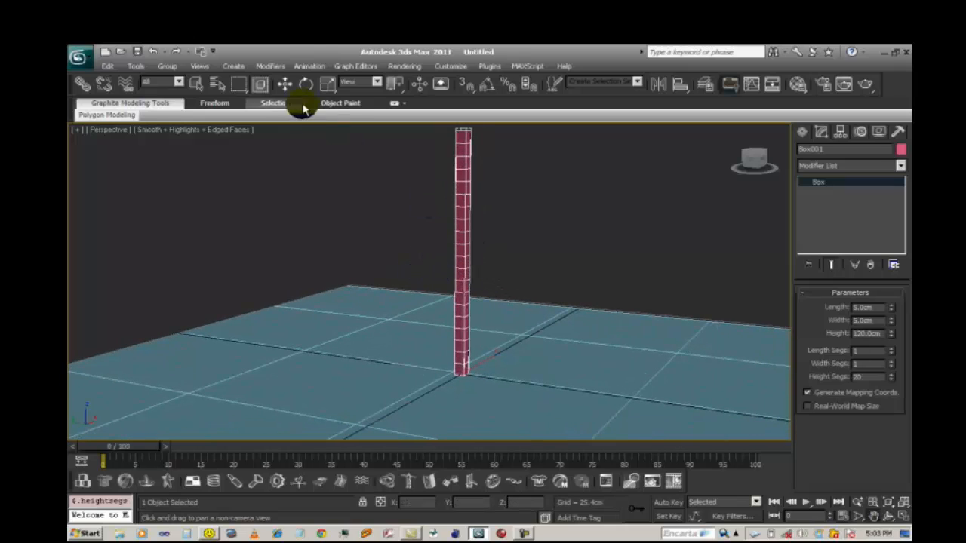
click(284, 84)
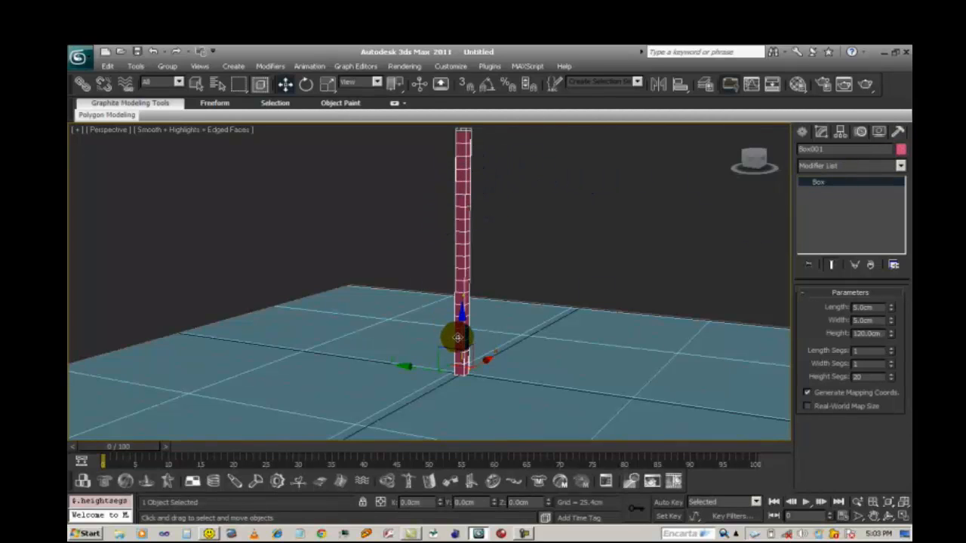
right_click(461, 345)
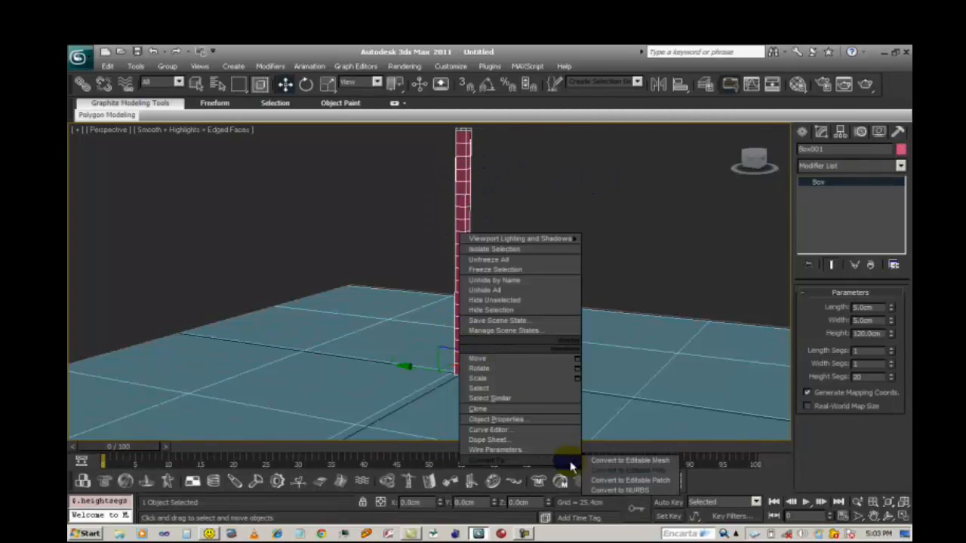
mouse_move(574, 459)
click(824, 136)
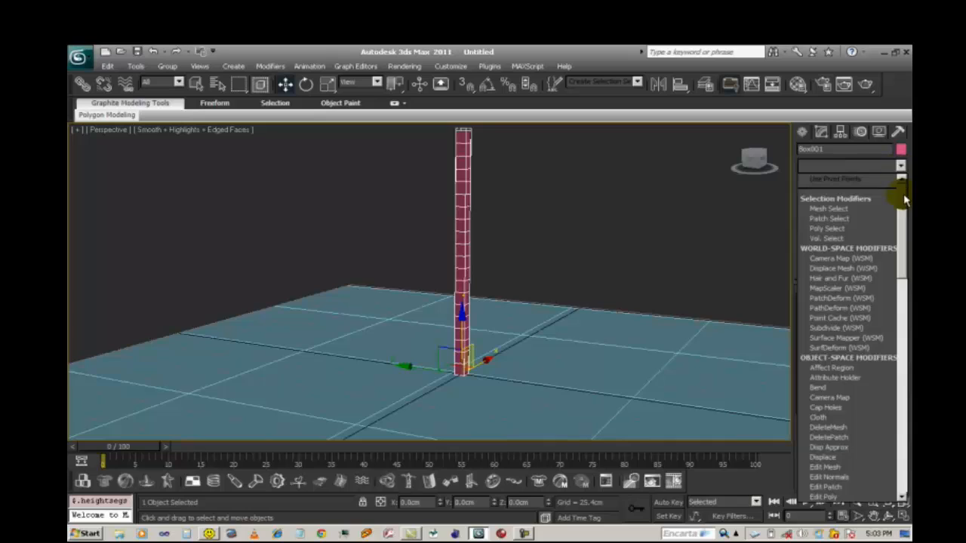
key(e)
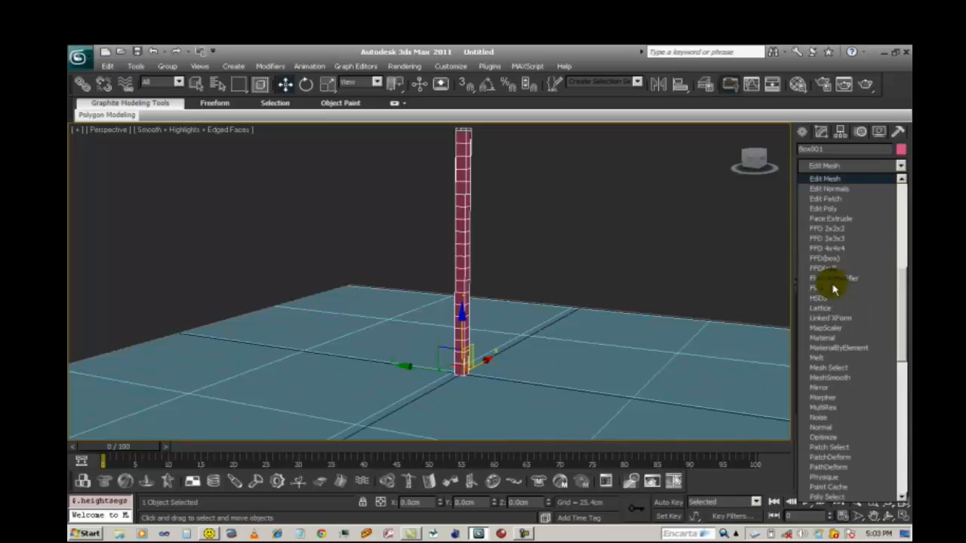
click(834, 210)
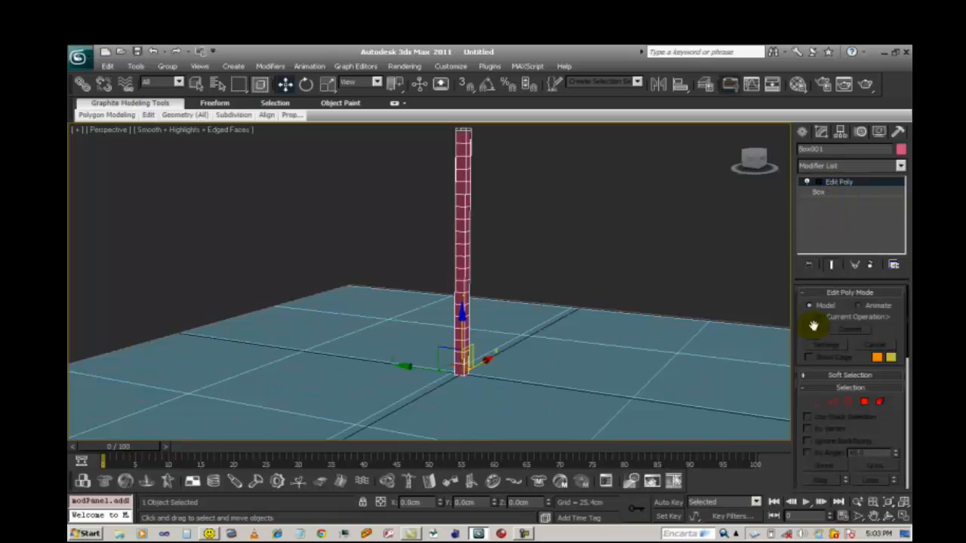
Step: Switch to Polygon level and select the single polygon just below mid-height on one side of the box
click(817, 182)
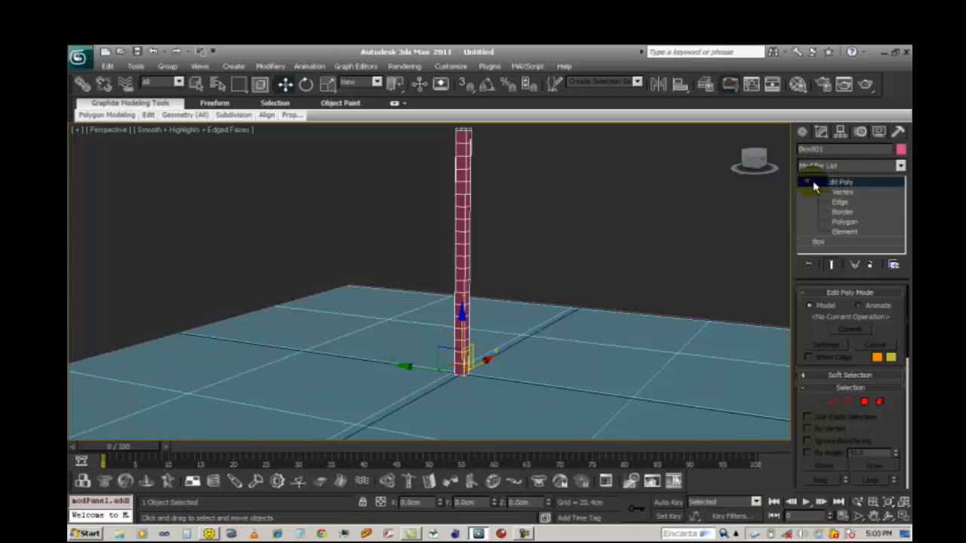
click(844, 222)
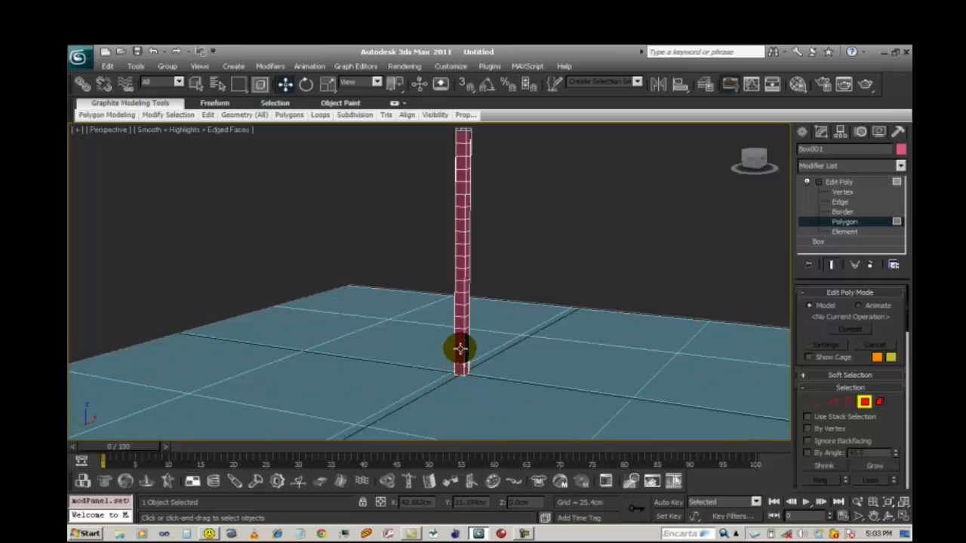
click(458, 286)
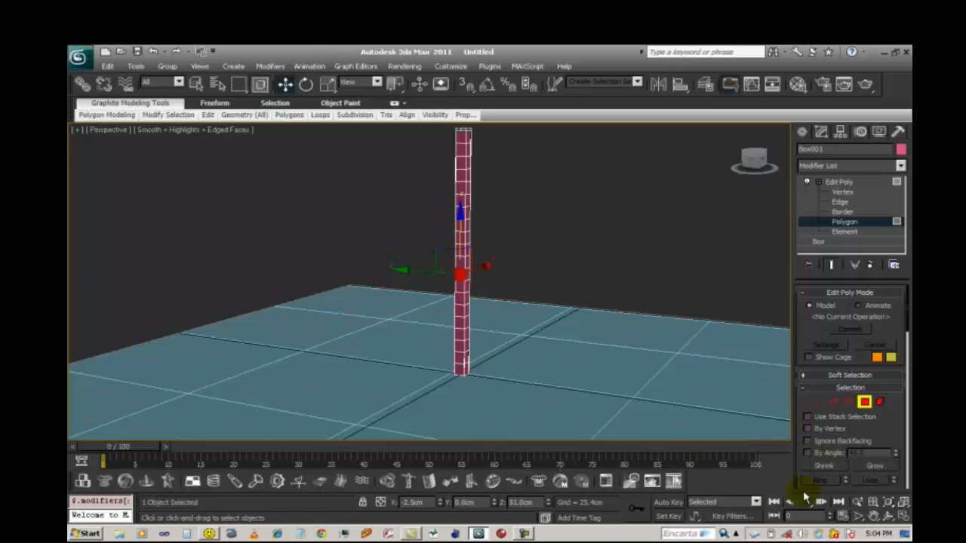
click(873, 515)
mouse_move(416, 310)
mouse_down()
mouse_move(352, 309)
mouse_move(386, 319)
mouse_move(478, 307)
mouse_move(434, 308)
mouse_up()
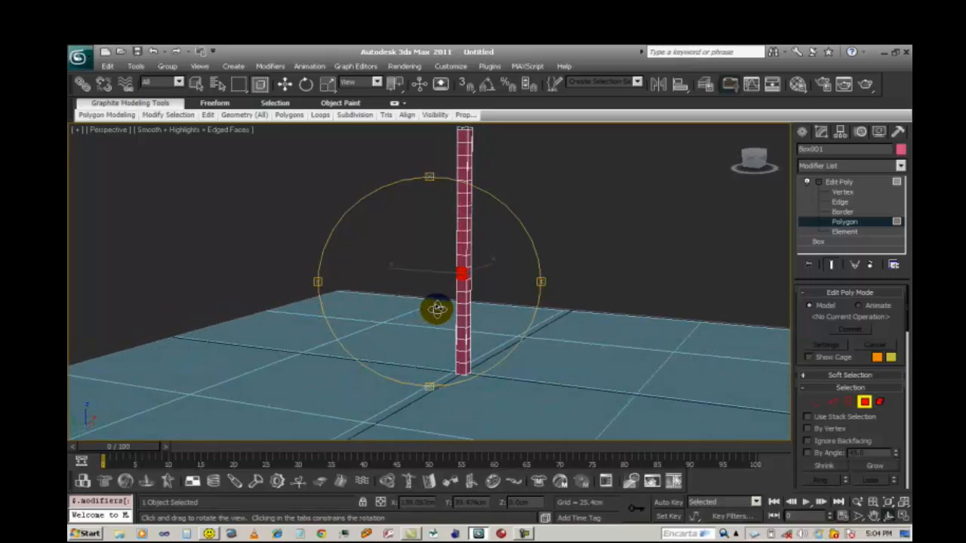
click(284, 85)
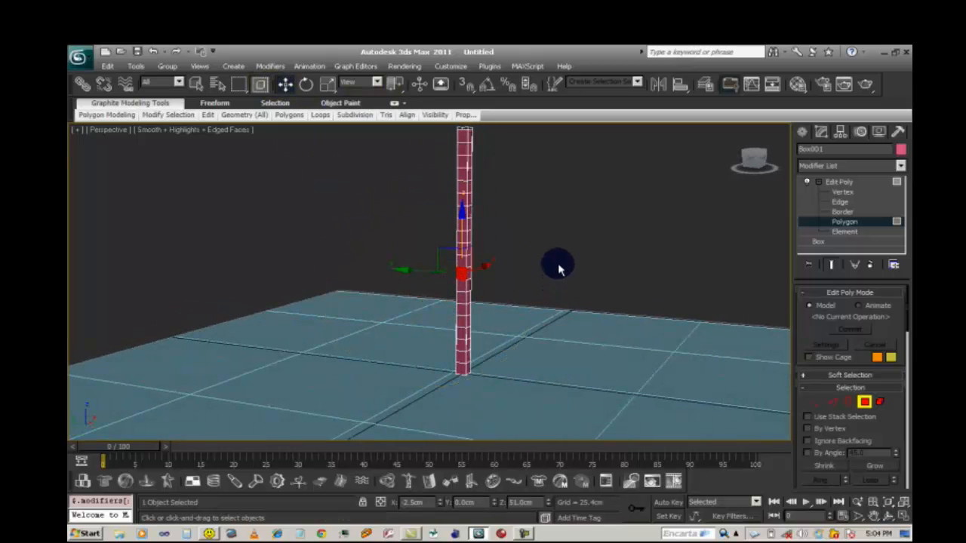
click(463, 264)
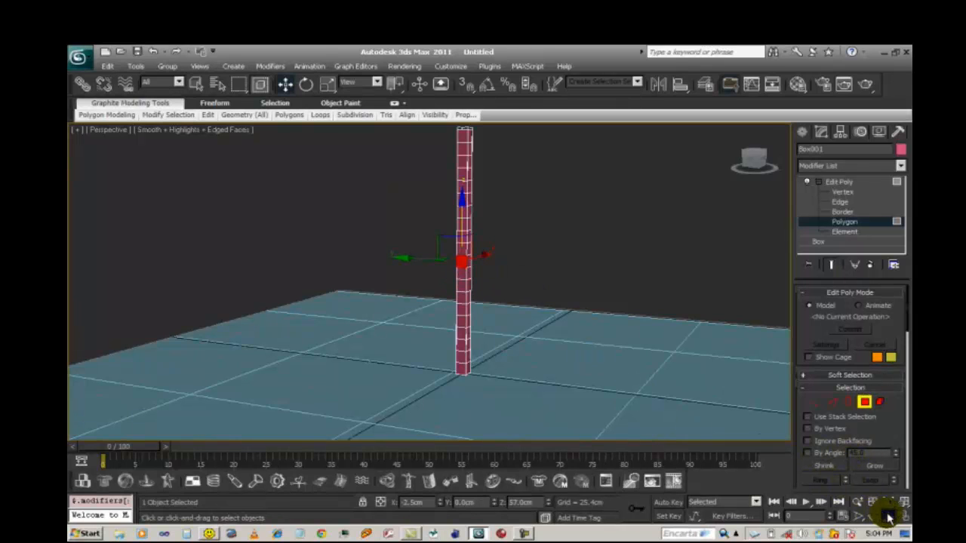
Step: Extrude the selected side polygon 40 cm outward to form a horizontal arm
click(889, 517)
drag(383, 246, 362, 248)
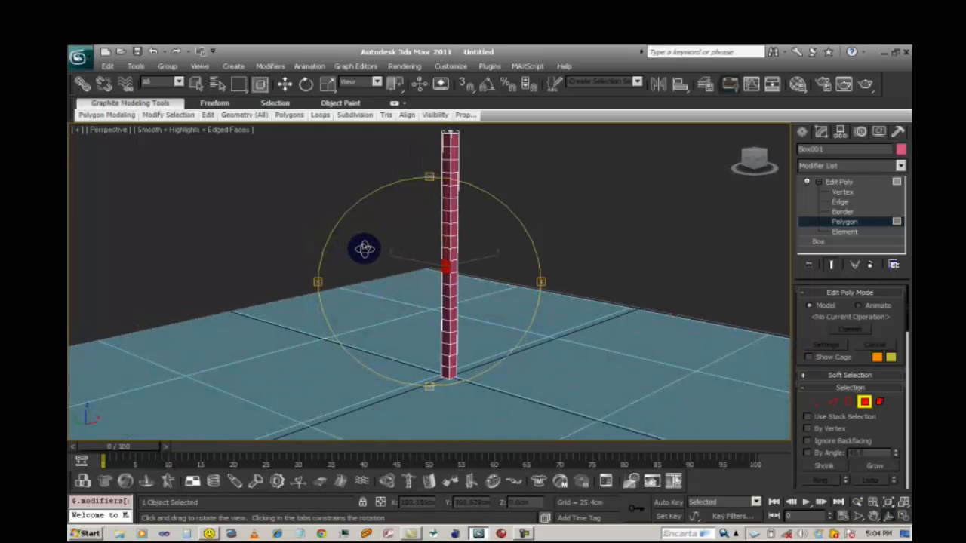
click(287, 86)
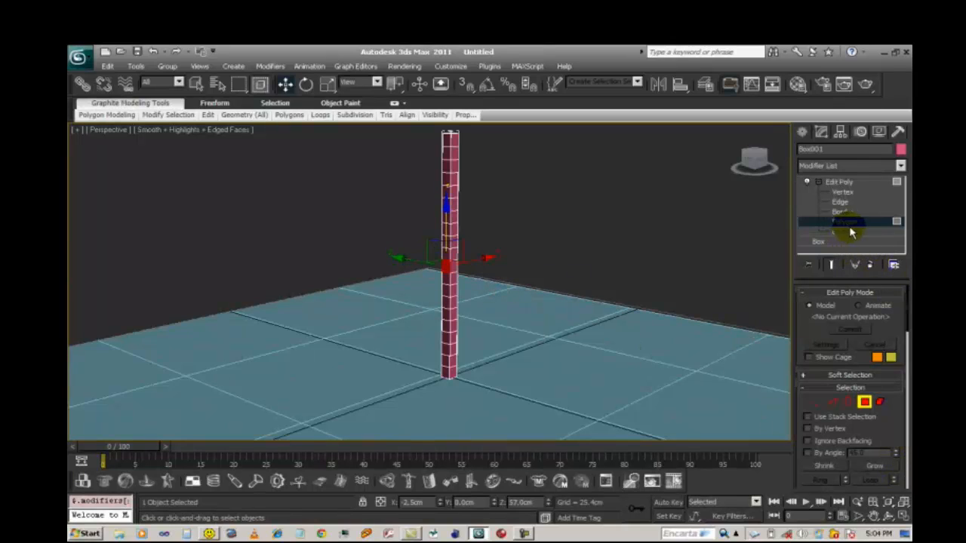
drag(895, 433, 895, 345)
scroll(886, 367, down, 5)
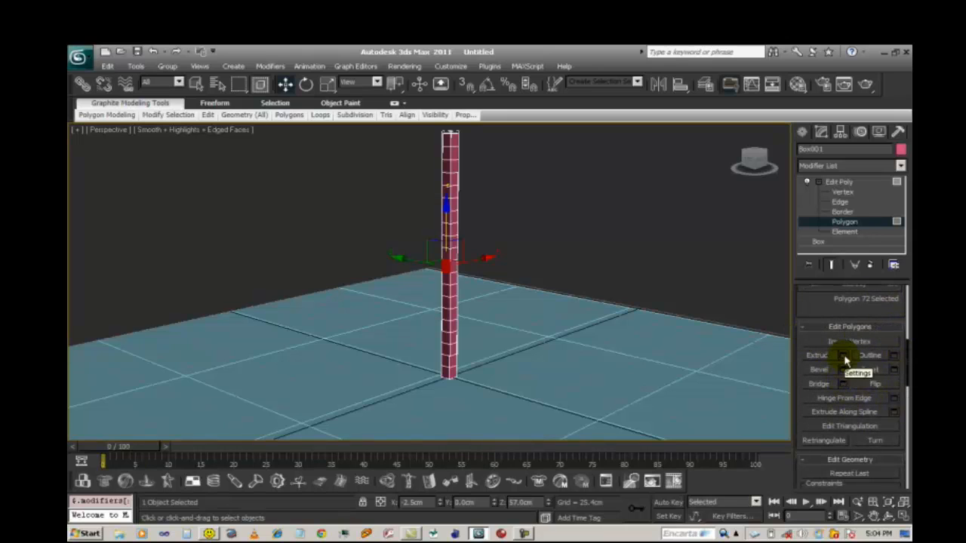
click(844, 356)
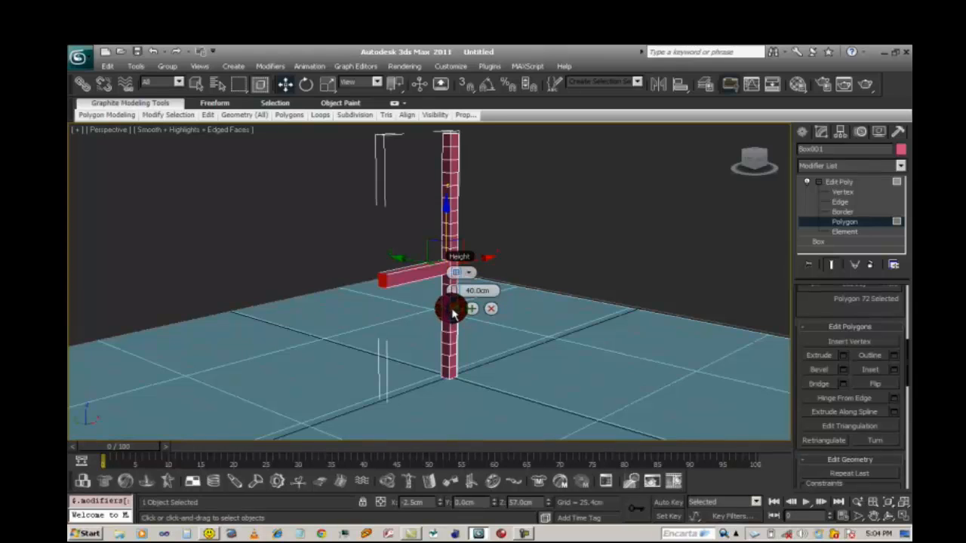
click(454, 310)
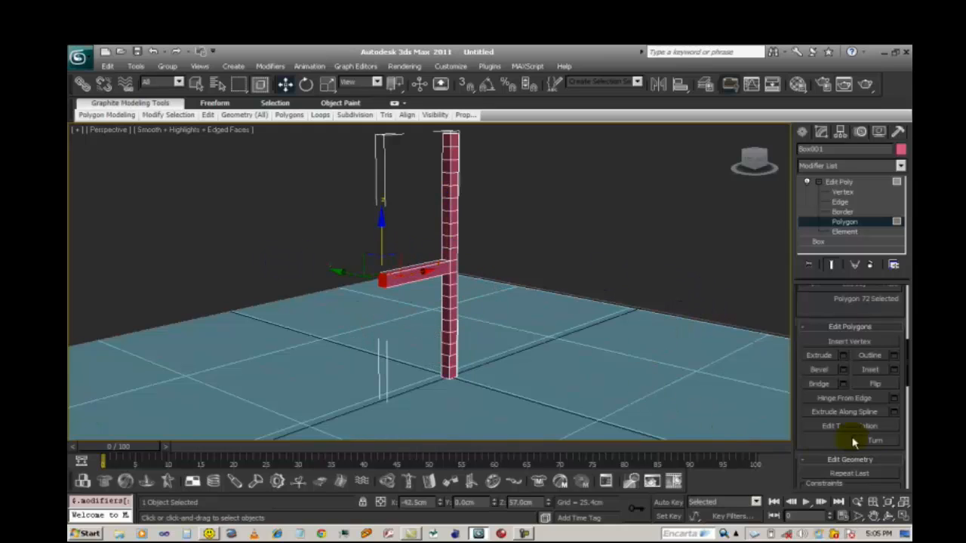
Step: Extrude the end polygon of the horizontal arm by another 5 cm
click(888, 516)
drag(391, 266, 380, 267)
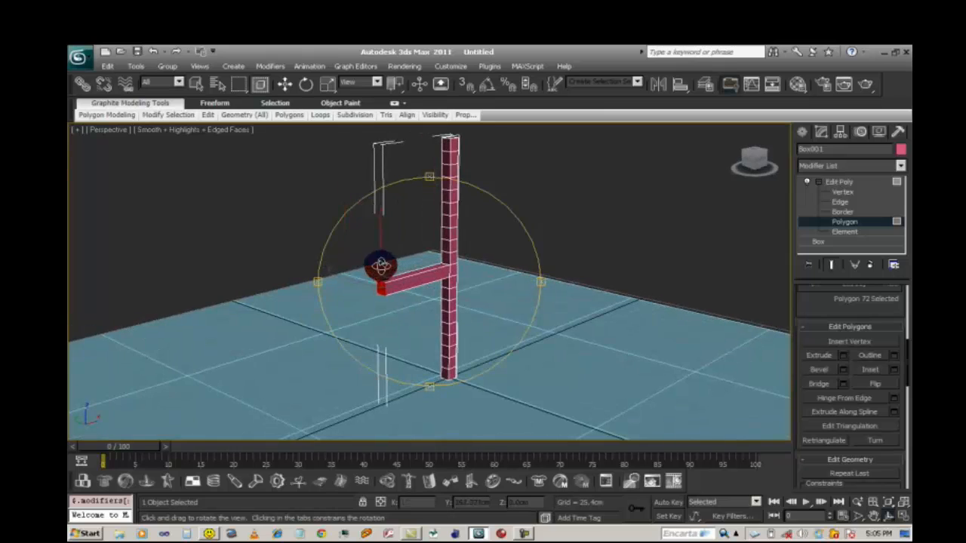
click(285, 84)
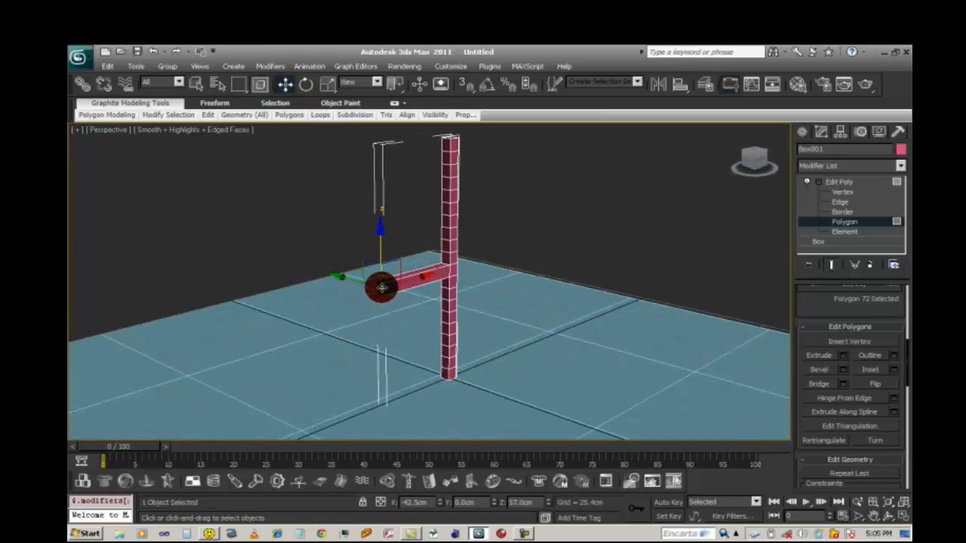
click(844, 360)
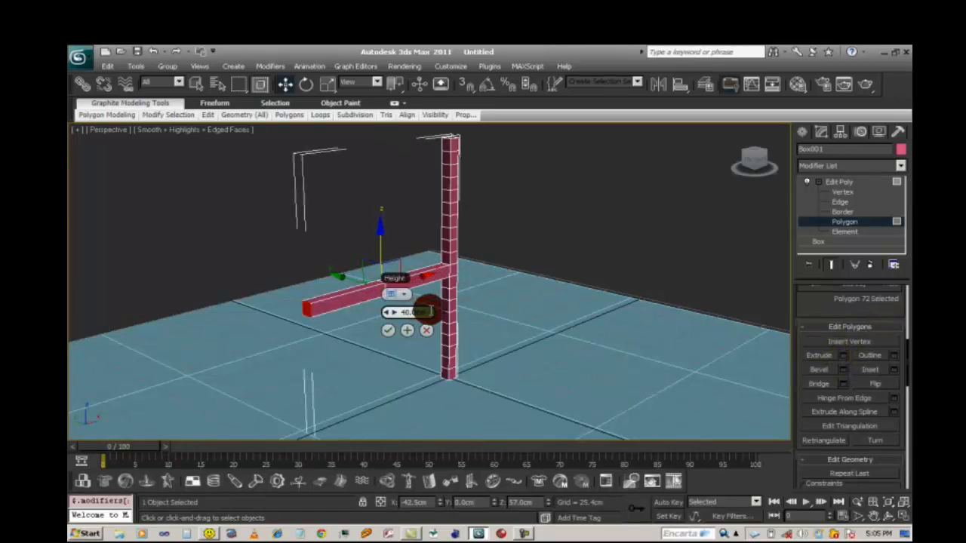
drag(422, 311, 289, 320)
text(5)
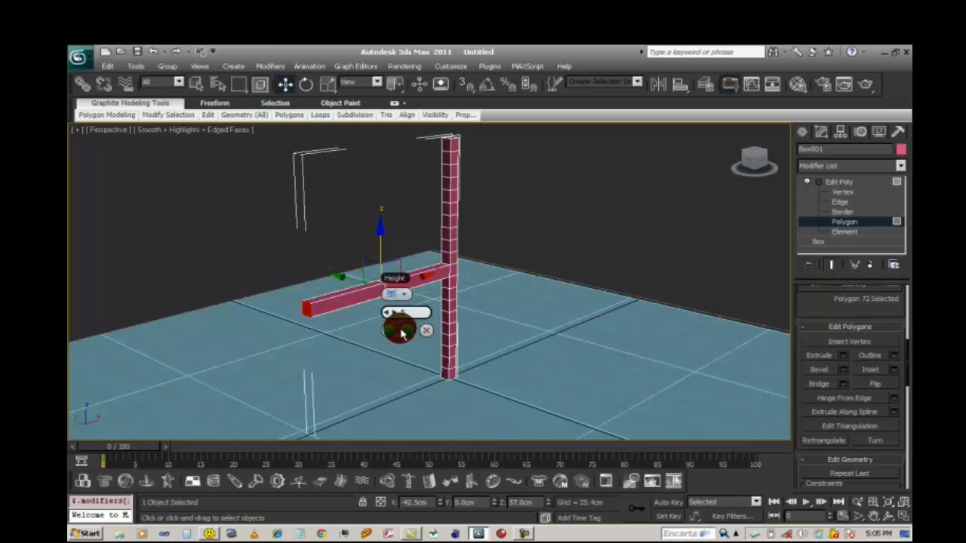
click(397, 329)
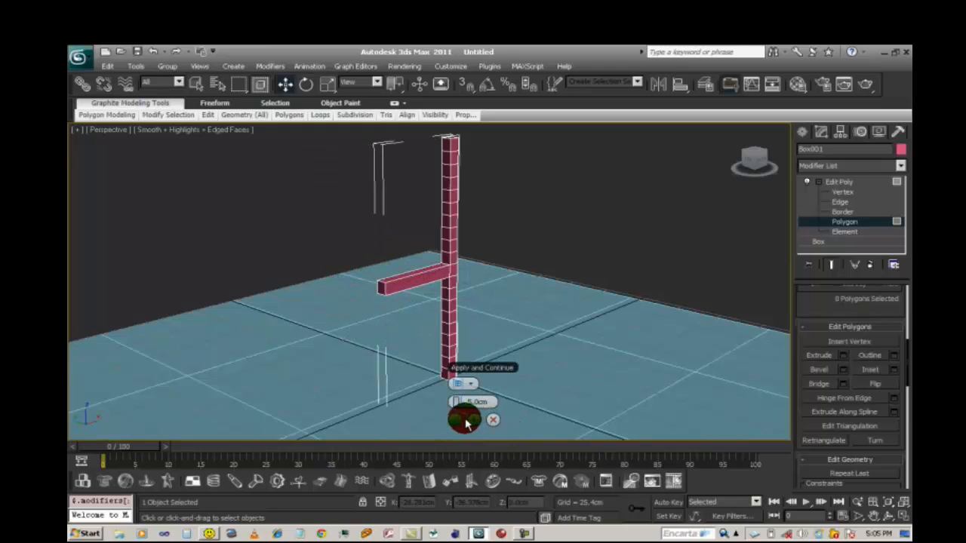
click(454, 420)
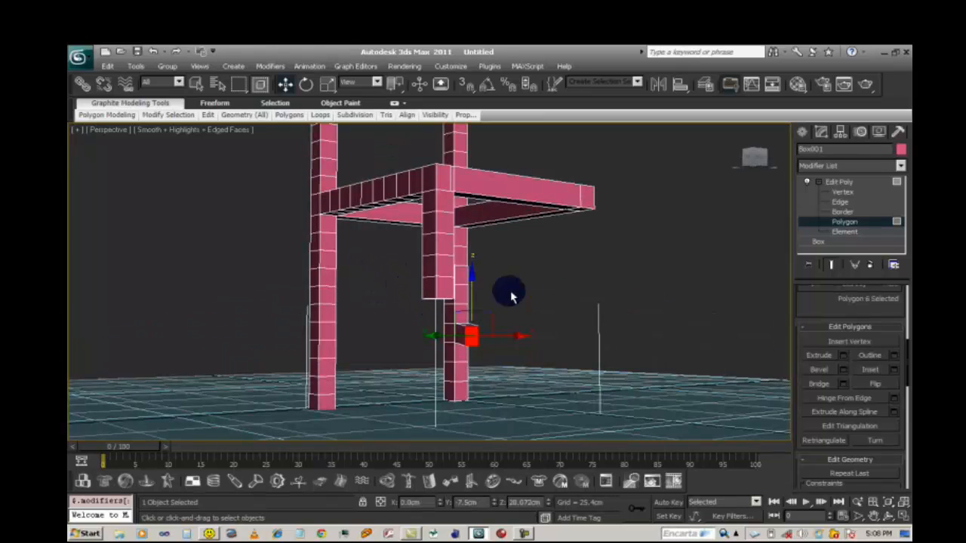
click(528, 293)
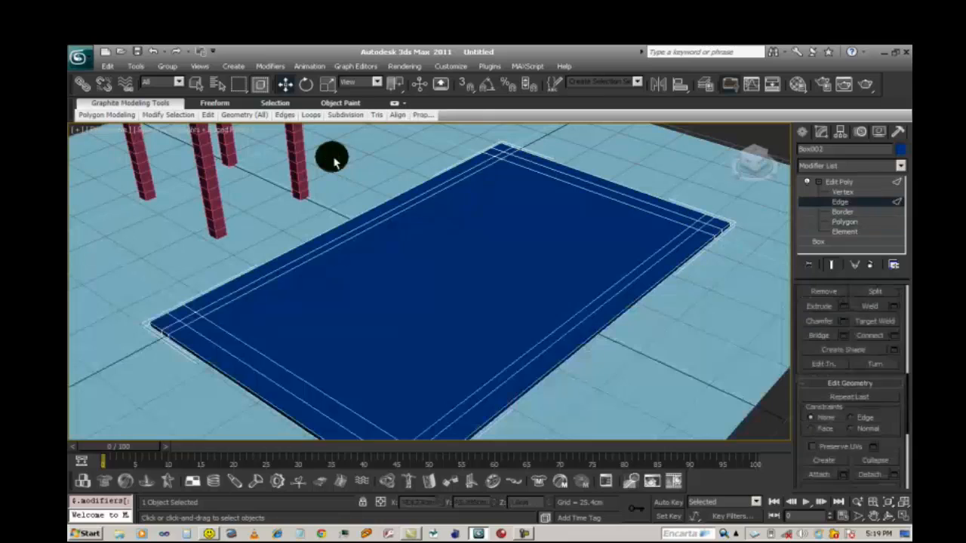
Step: Undo the last polygon selection and add the corner polygons that complete the closed inner ring on the flat blue box
click(107, 65)
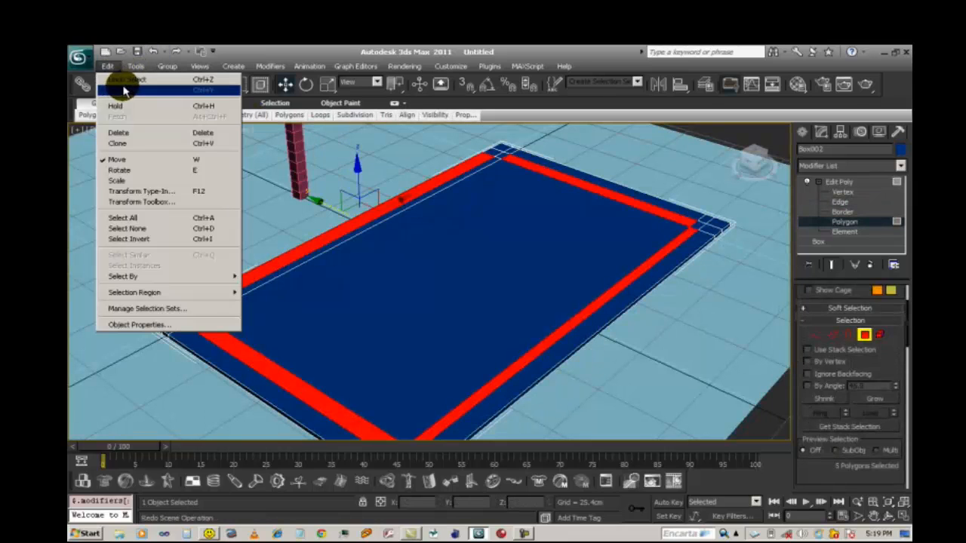
click(125, 78)
ctrl+click(228, 293)
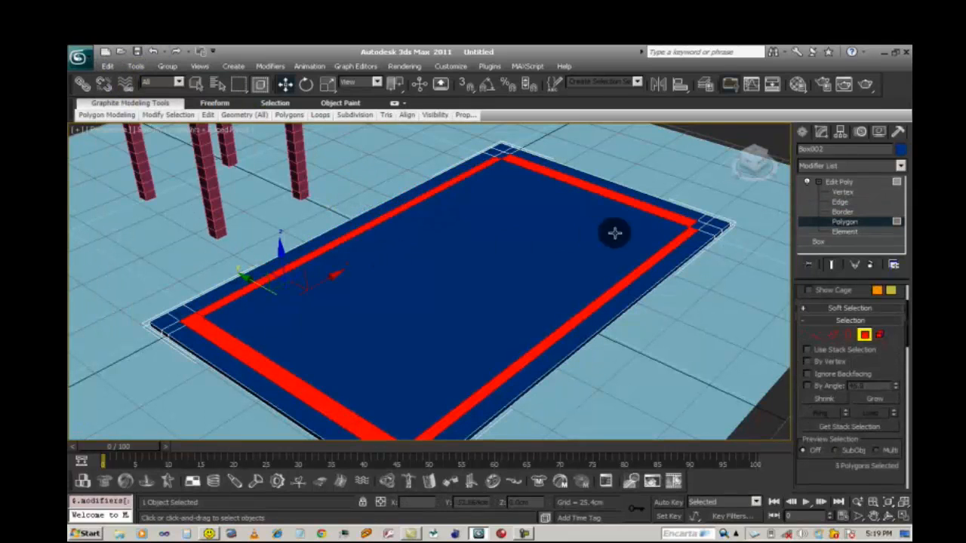
ctrl+click(499, 154)
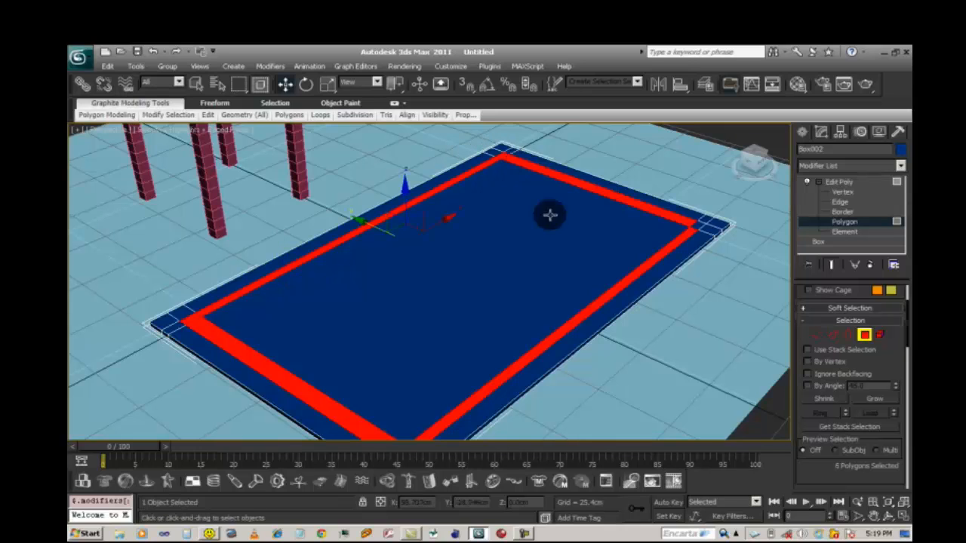
ctrl+click(696, 228)
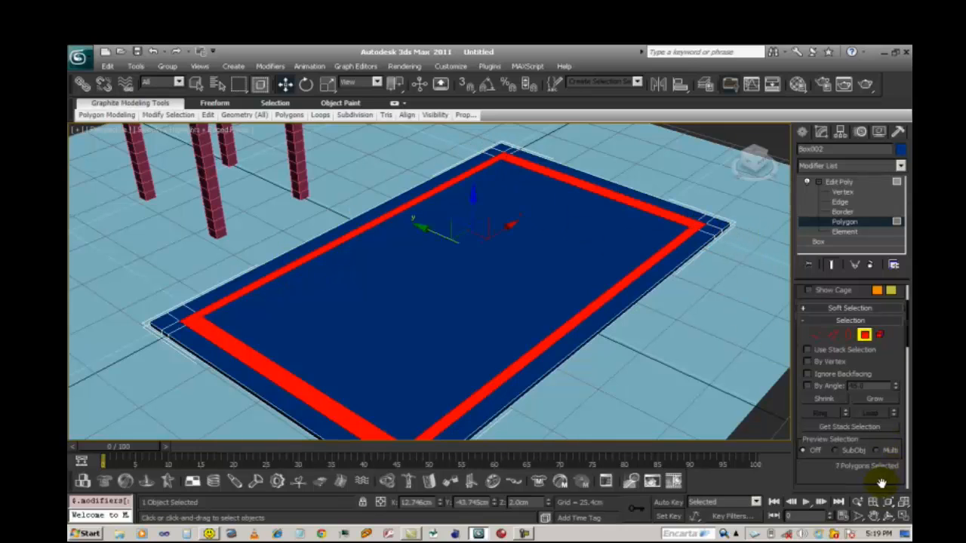
click(873, 516)
drag(674, 386, 455, 247)
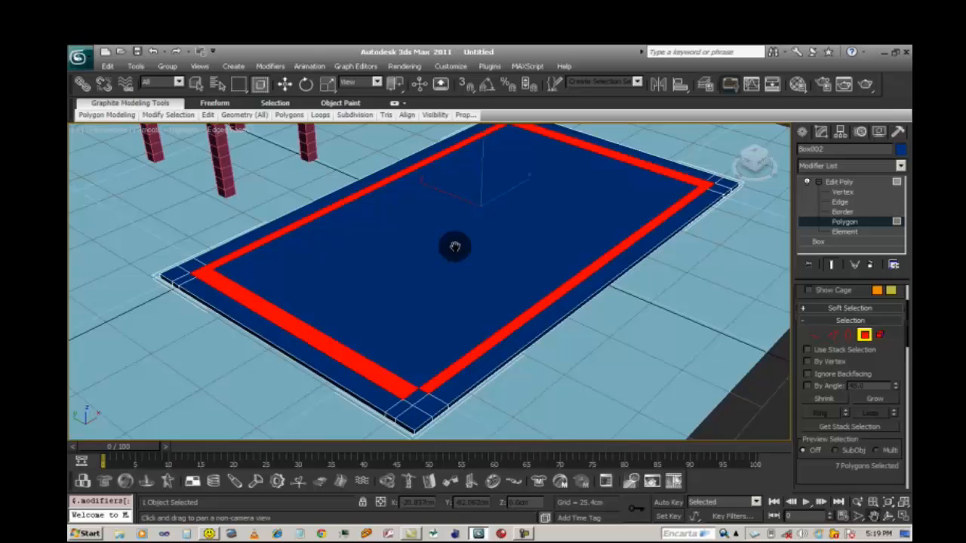
click(306, 84)
click(284, 84)
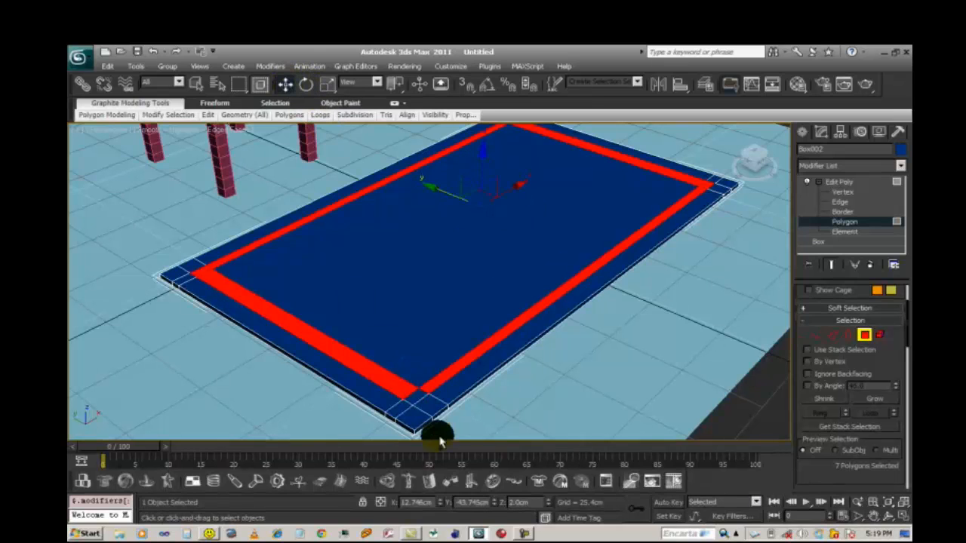
ctrl+click(414, 399)
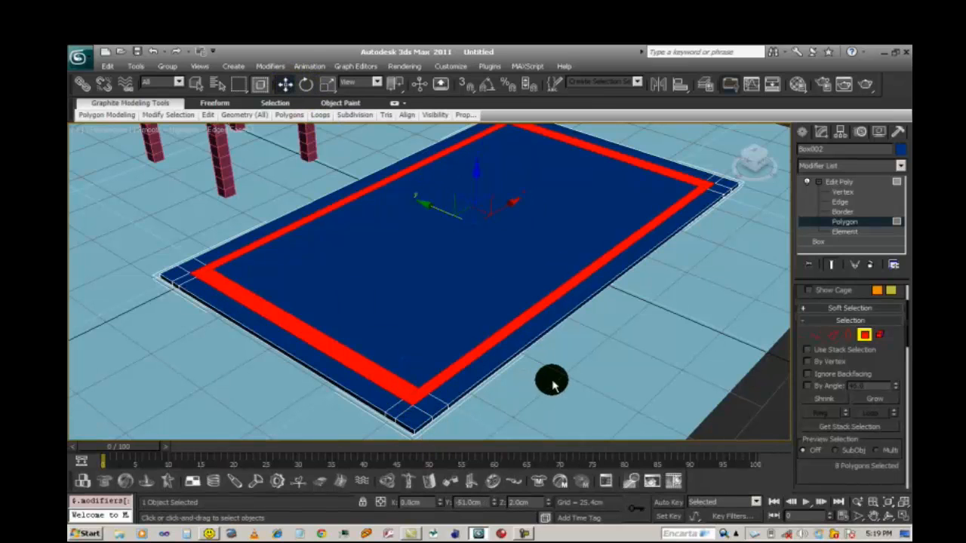
Step: Extrude the selected ring of polygons on the flat blue box 15 cm upward to form a raised rim
click(873, 516)
drag(654, 394, 625, 418)
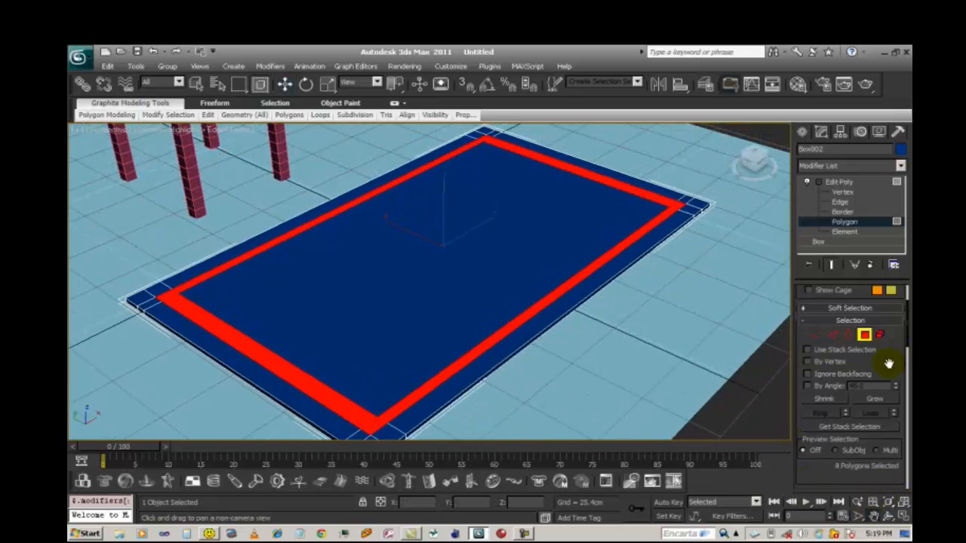
drag(892, 363, 892, 380)
scroll(883, 345, down, 5)
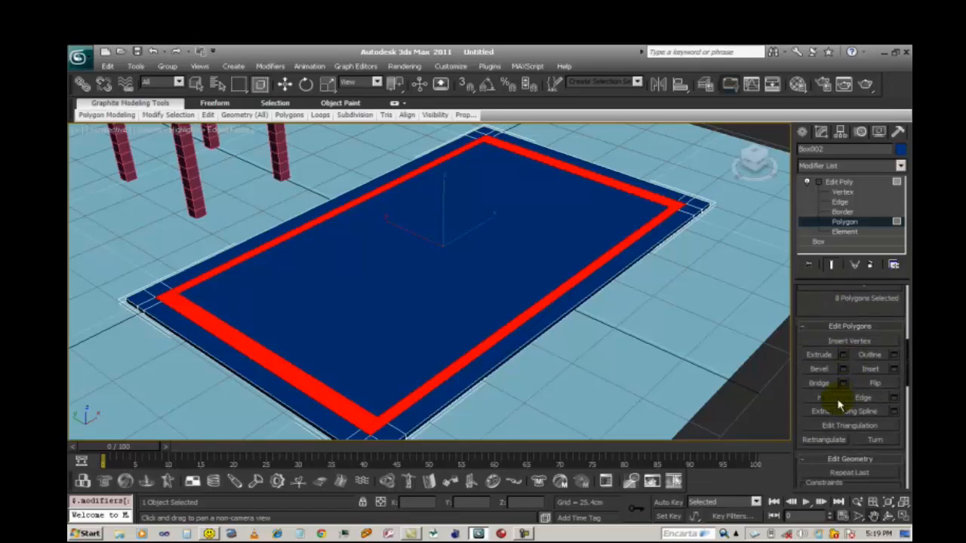
click(843, 355)
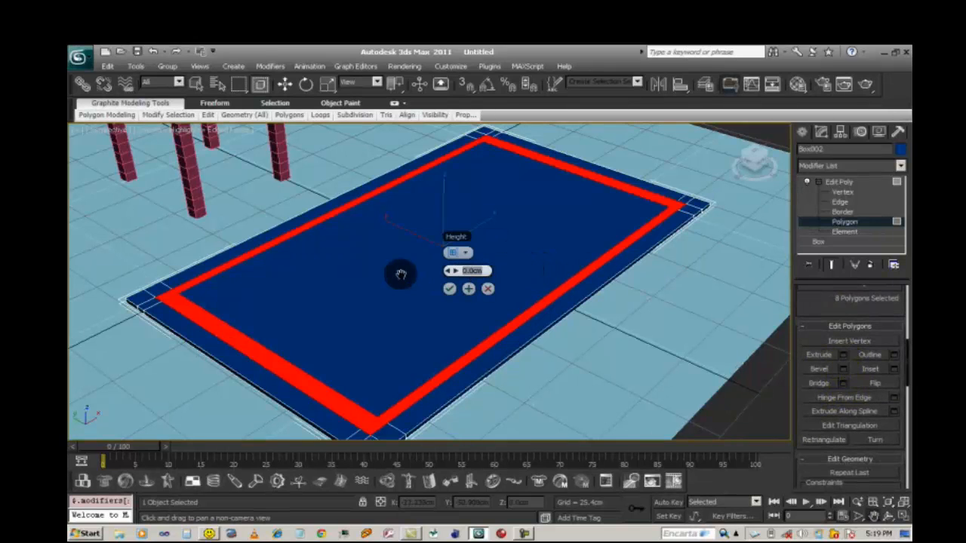
text(5)
key(Return)
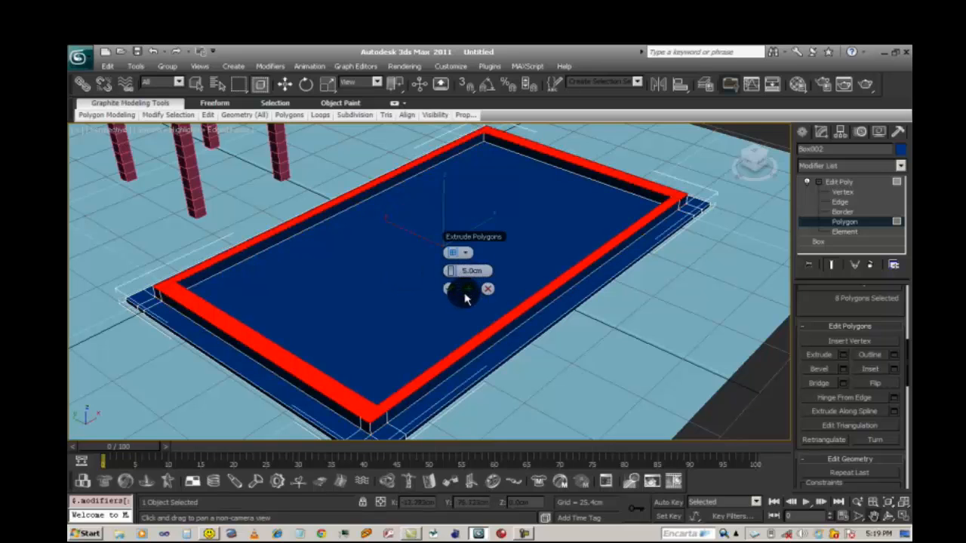
click(488, 270)
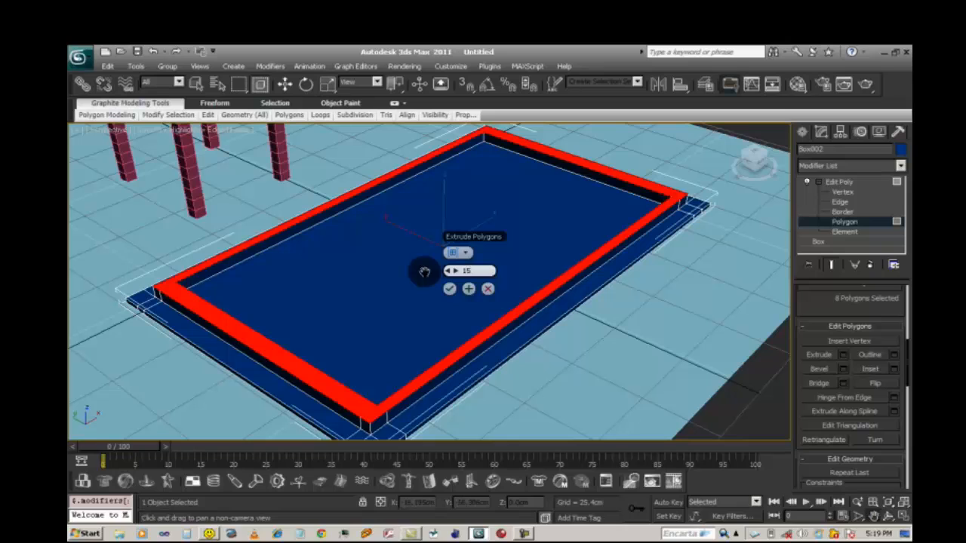
click(450, 289)
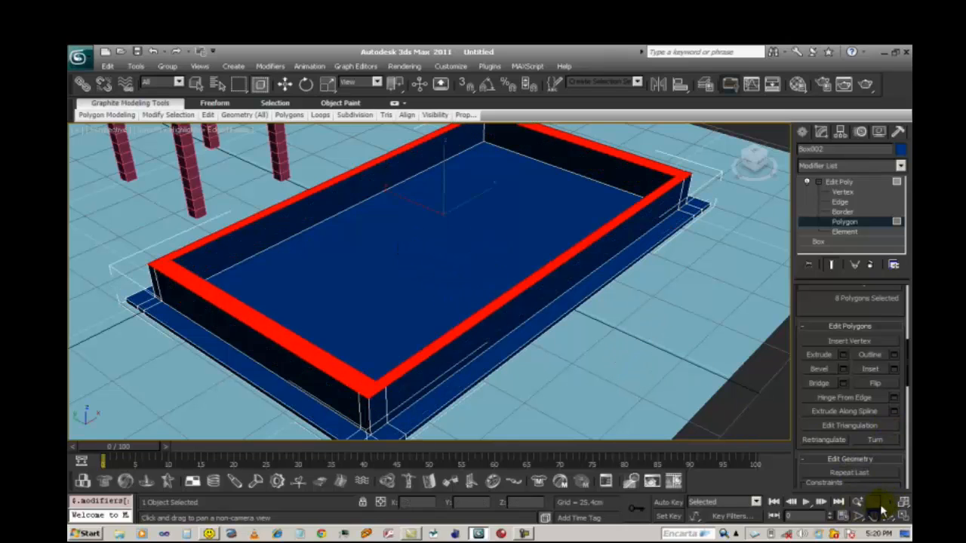
Step: At Edge level, select the ring of edges parallel to the short sides and connect them with 2 segments pinched toward the corners
drag(412, 295, 422, 312)
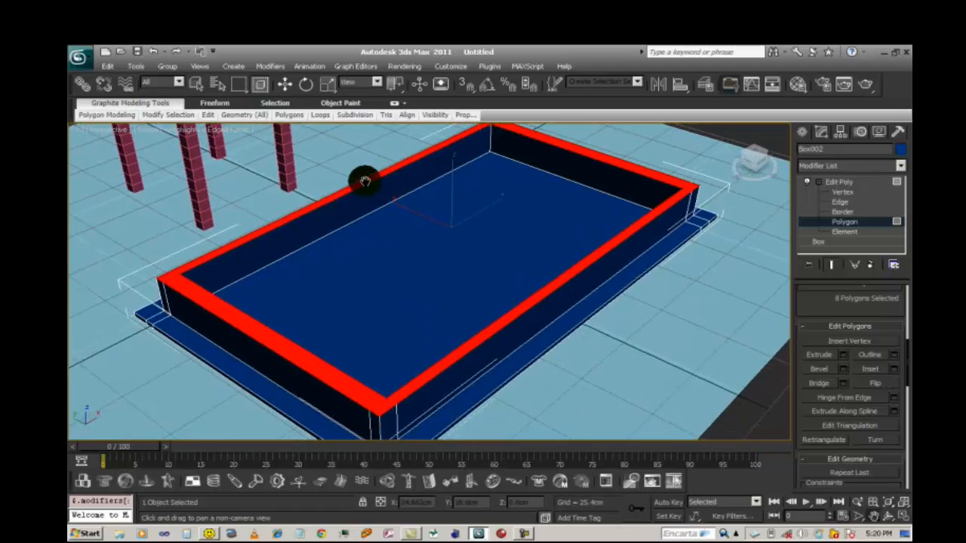
click(840, 201)
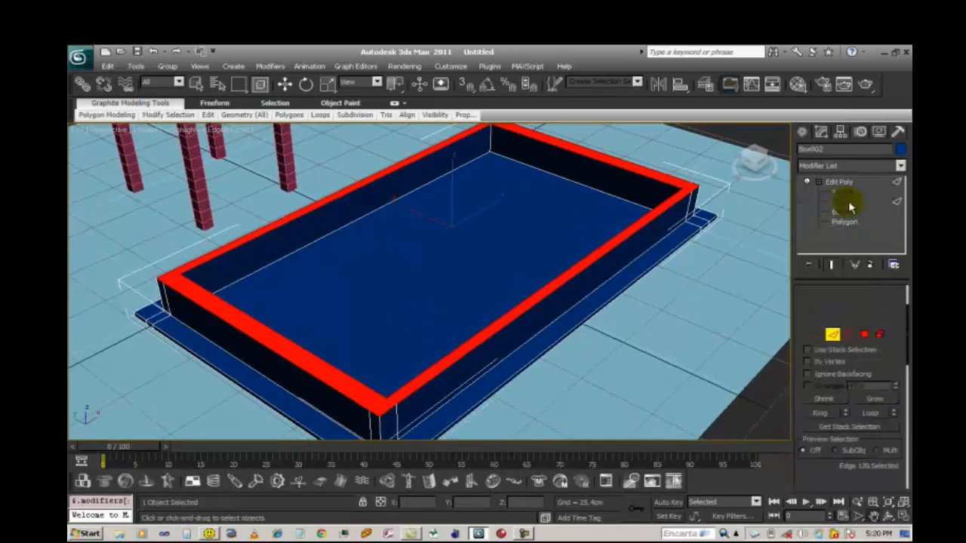
click(638, 174)
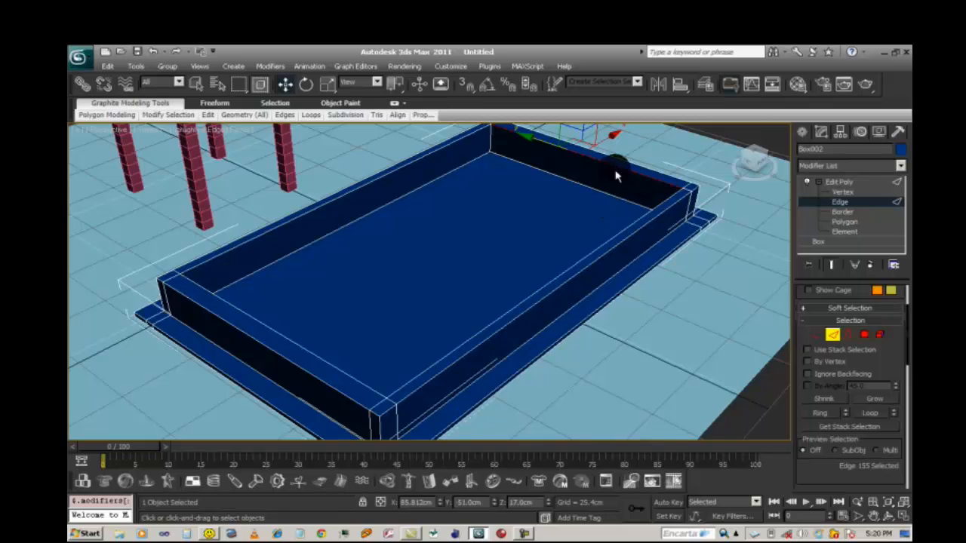
drag(896, 345, 897, 387)
drag(851, 487, 815, 318)
click(815, 400)
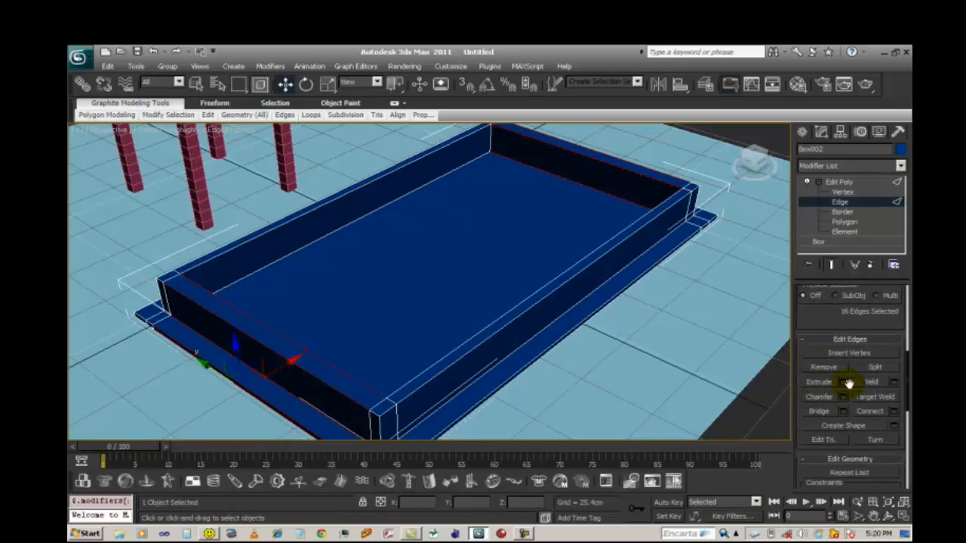
click(893, 411)
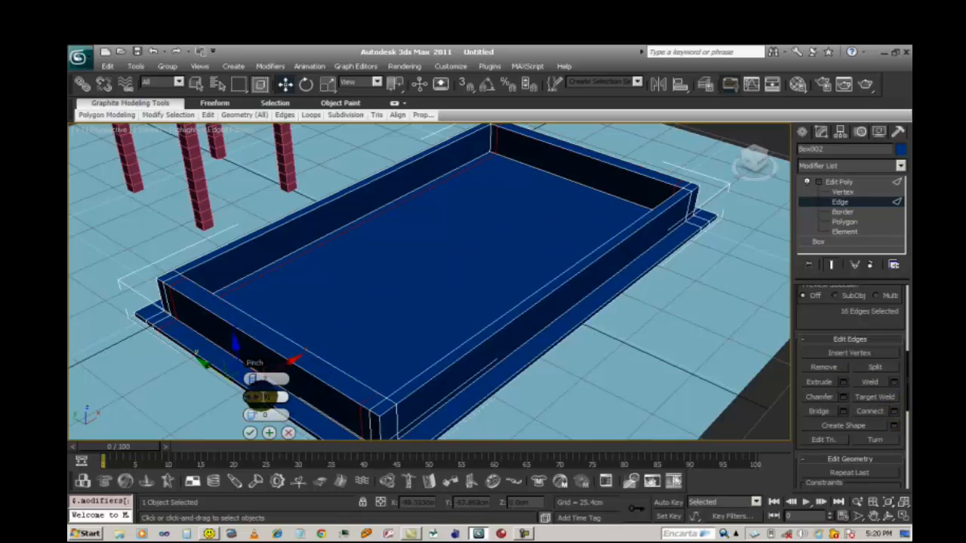
drag(257, 397, 229, 395)
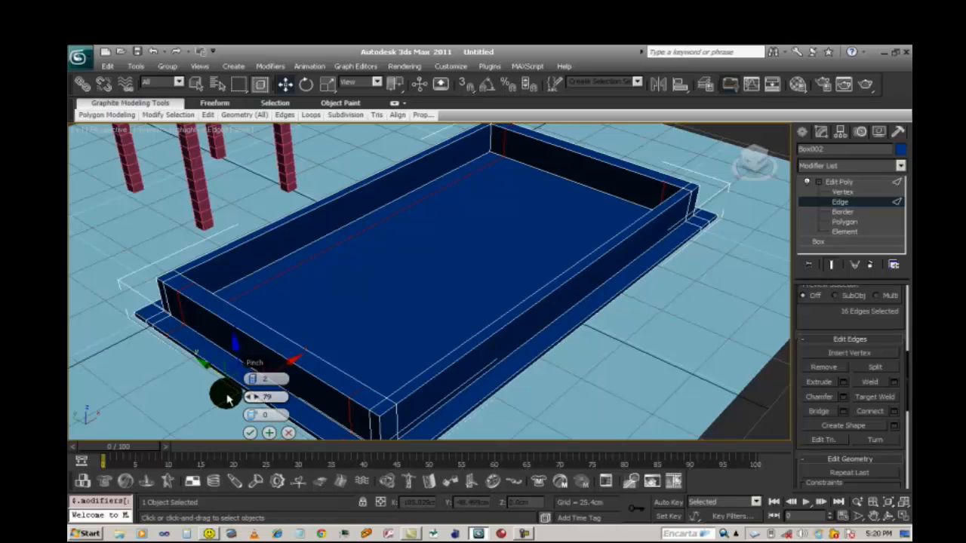
drag(274, 397, 247, 396)
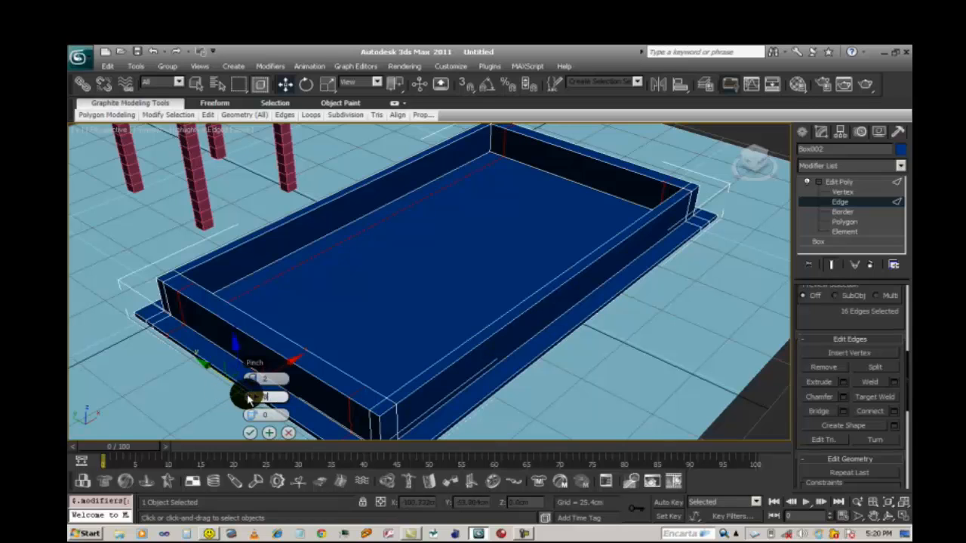
click(250, 432)
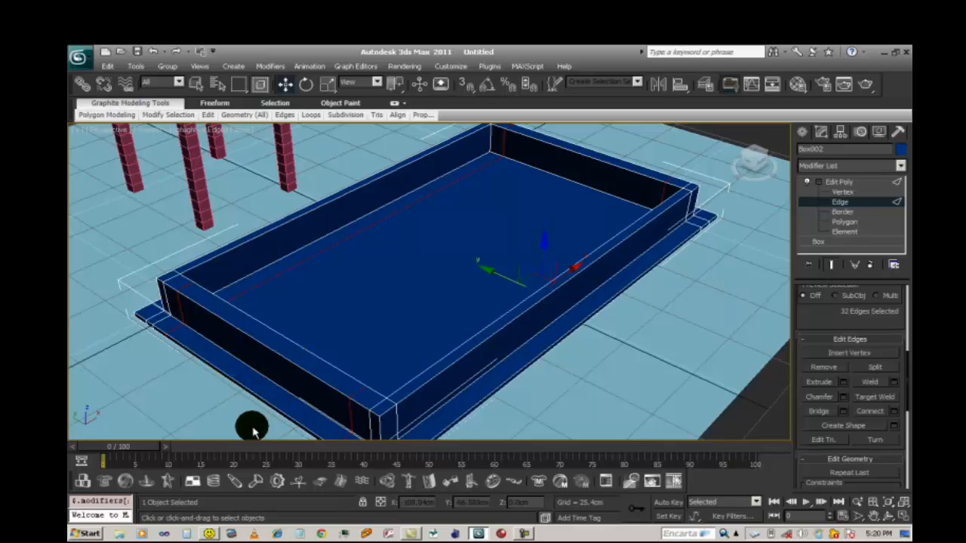
Step: Select the ring of edges parallel to the long sides and connect them with 2 segments at pinch 90
click(617, 343)
click(562, 285)
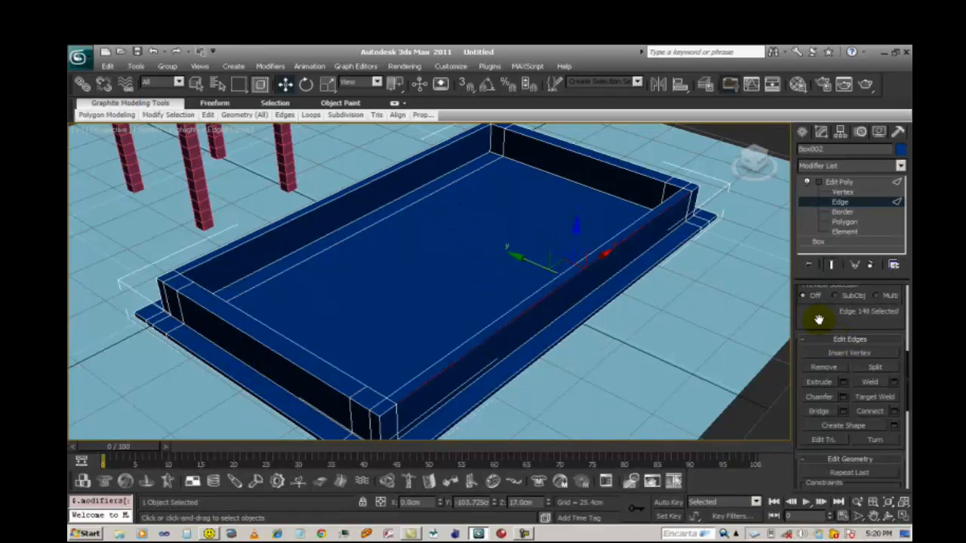
drag(818, 319, 816, 365)
click(818, 362)
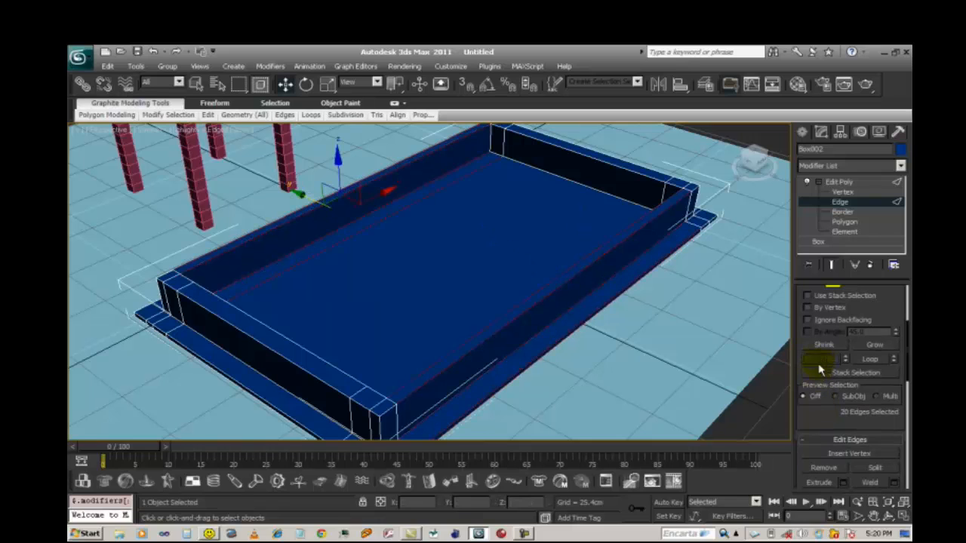
drag(816, 425, 817, 299)
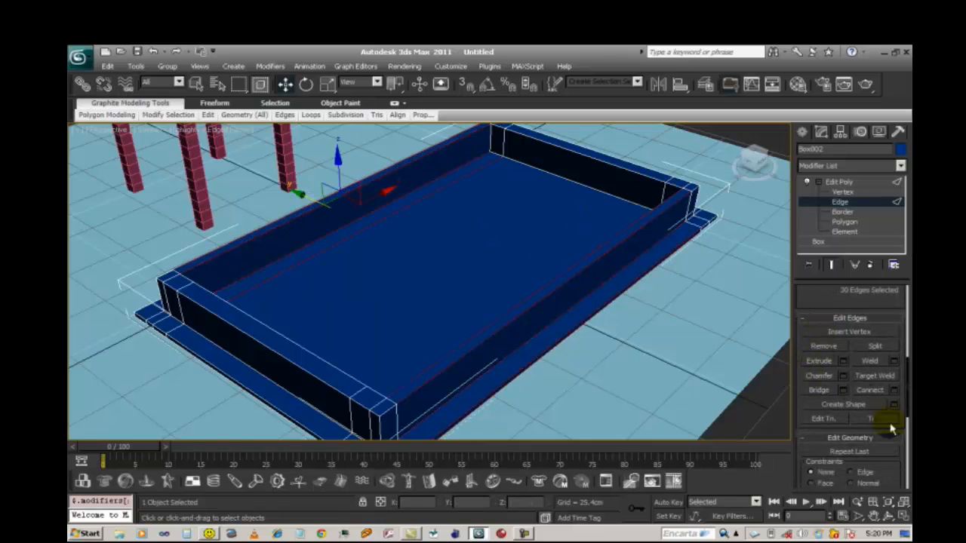
click(894, 391)
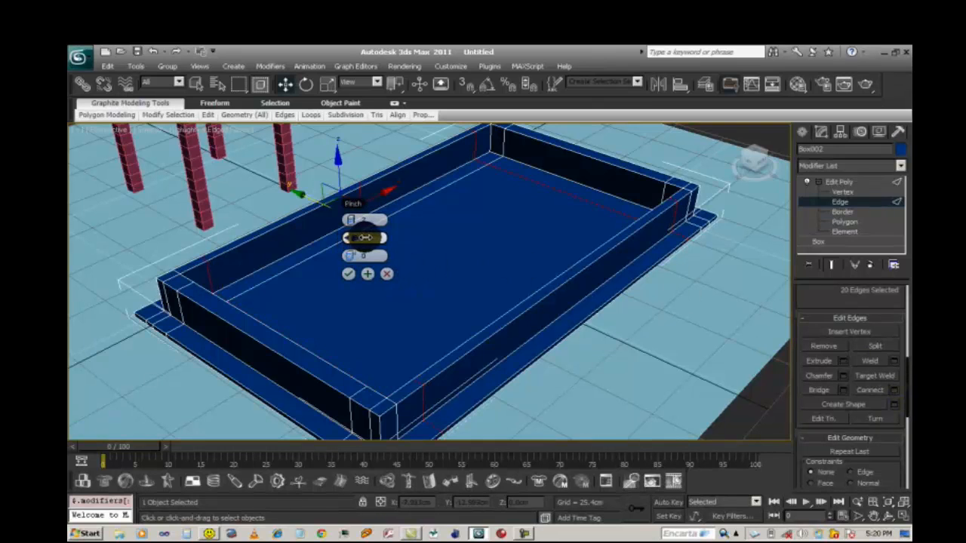
drag(376, 237, 272, 237)
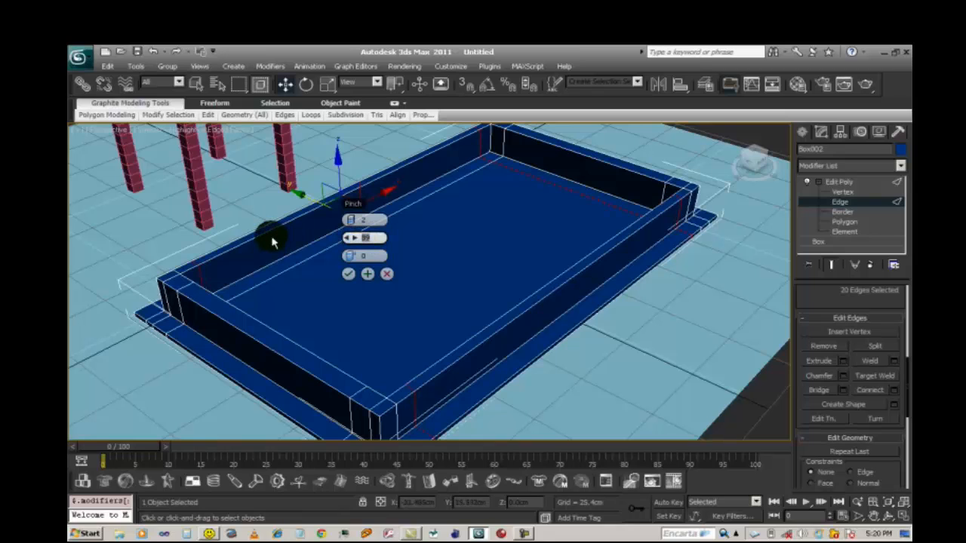
click(364, 255)
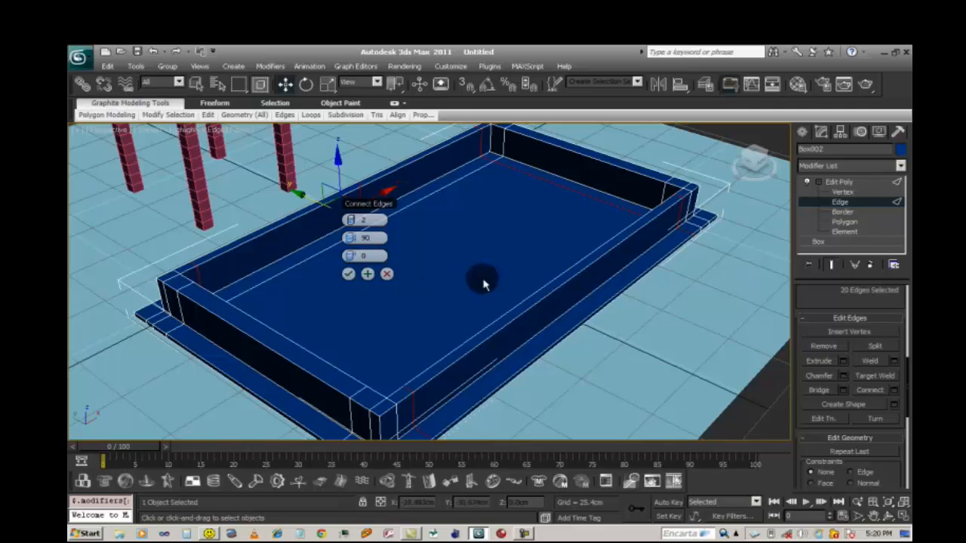
click(350, 274)
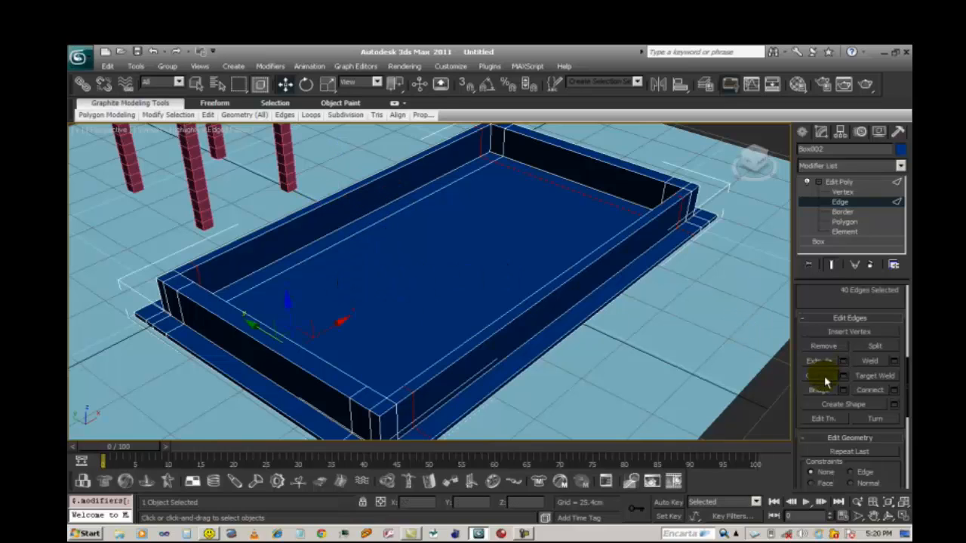
Step: At Polygon level, select the top polygons at one rim corner, undoing the accidental pick of the long strip
drag(811, 310, 811, 344)
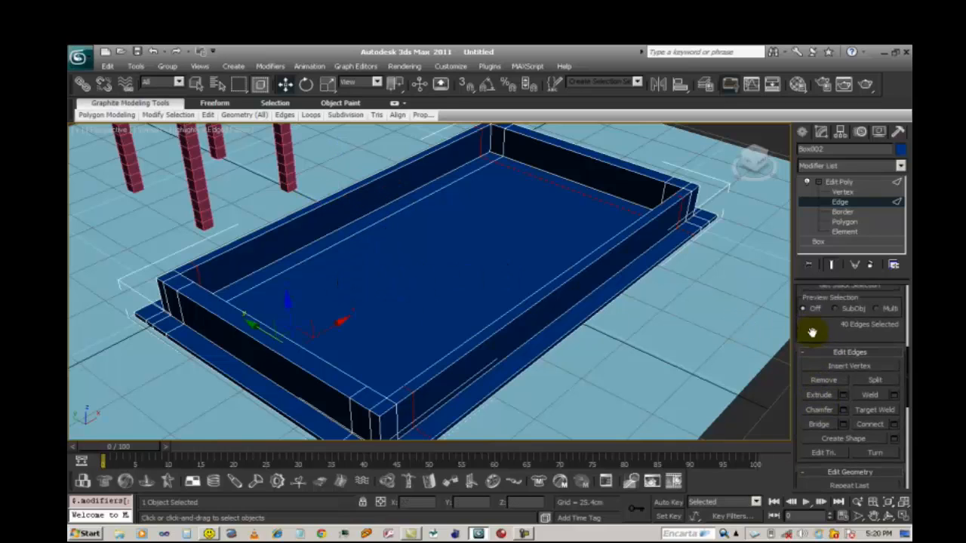
click(844, 223)
click(747, 238)
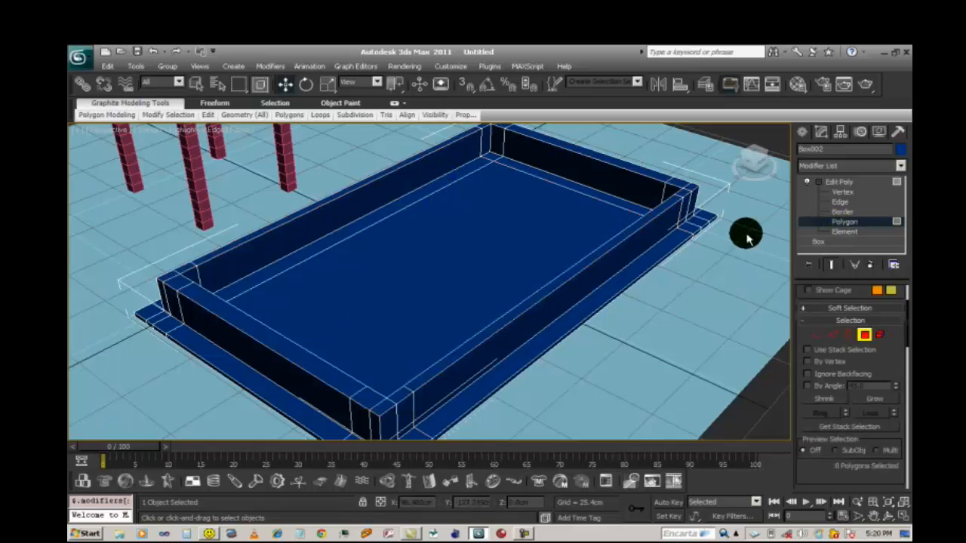
click(679, 188)
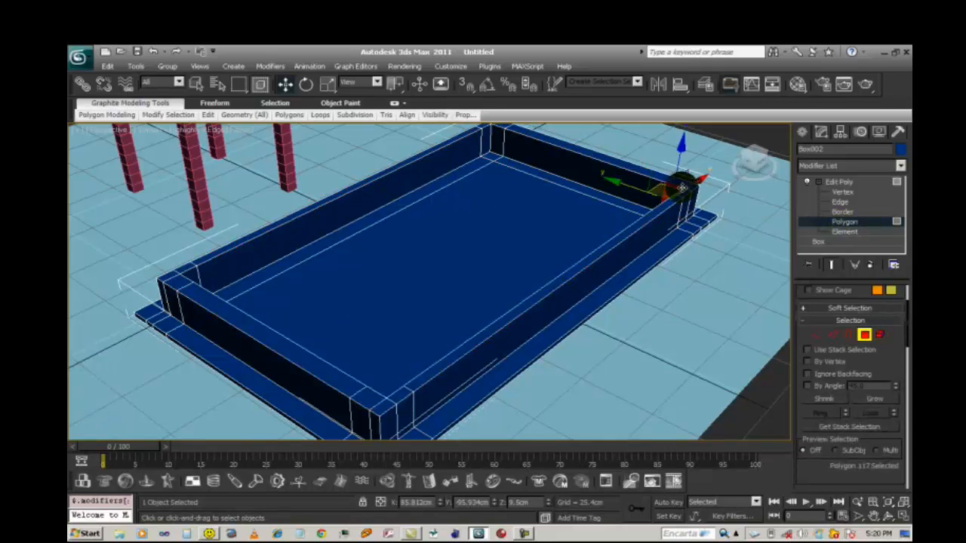
click(689, 189)
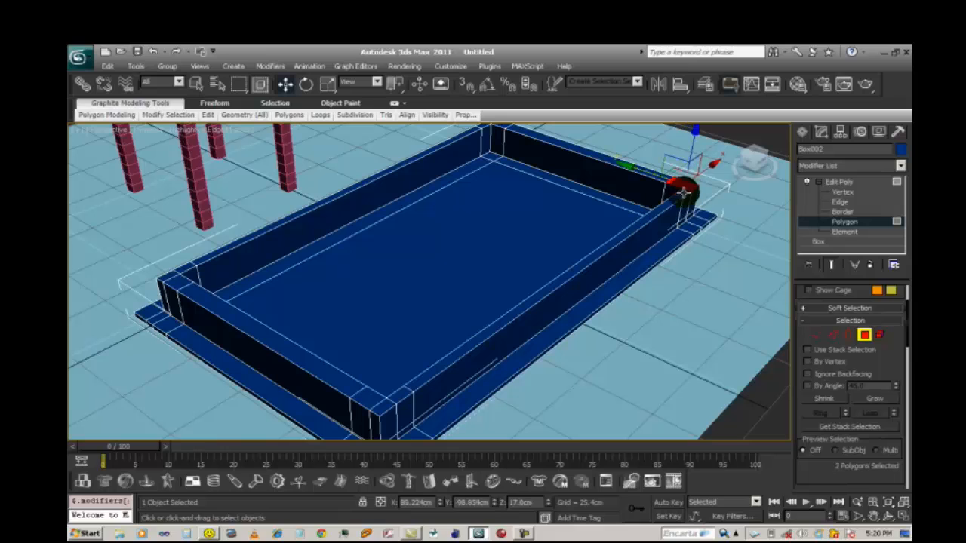
ctrl+click(677, 196)
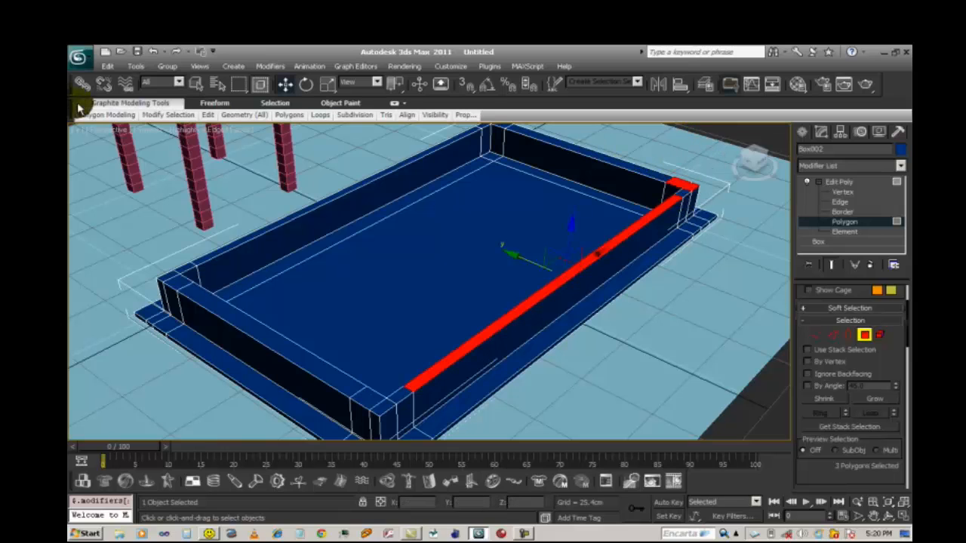
click(107, 66)
click(113, 80)
click(688, 188)
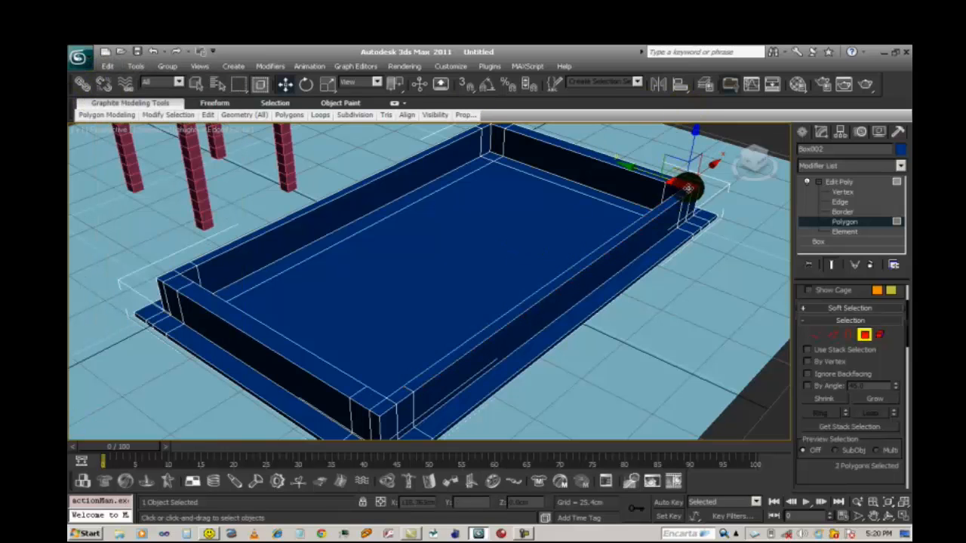
Step: Add the remaining small rim-top polygons to the selection to complete L shapes at all four corners
ctrl+click(360, 399)
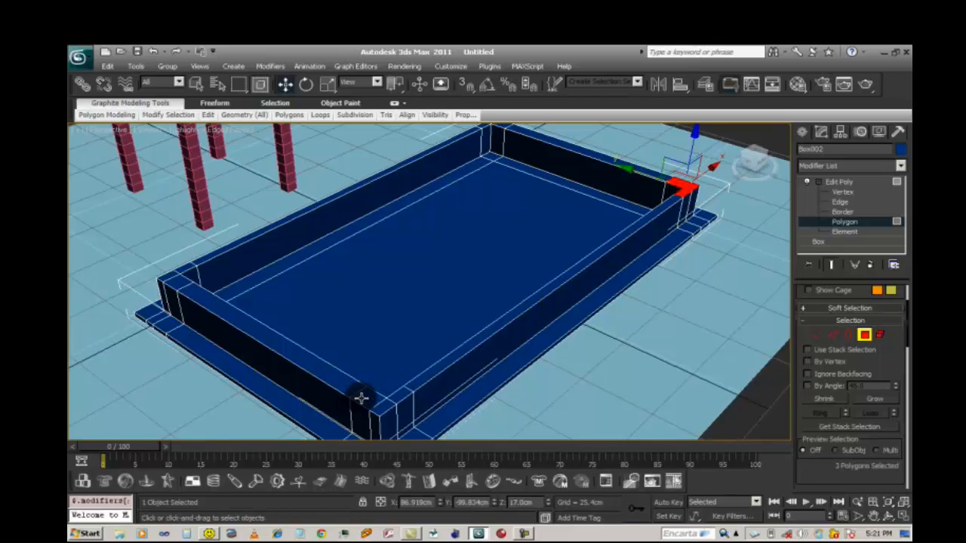
ctrl+click(391, 398)
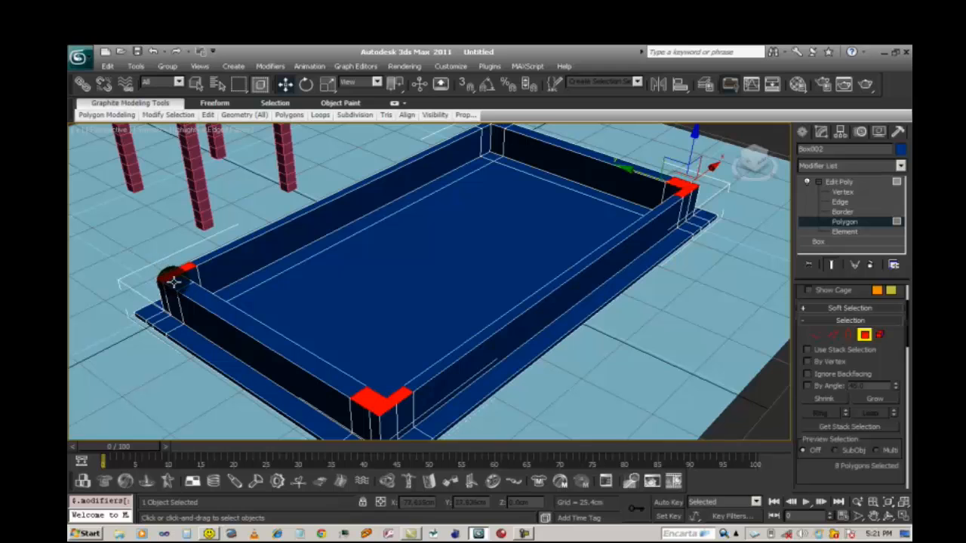
ctrl+click(170, 276)
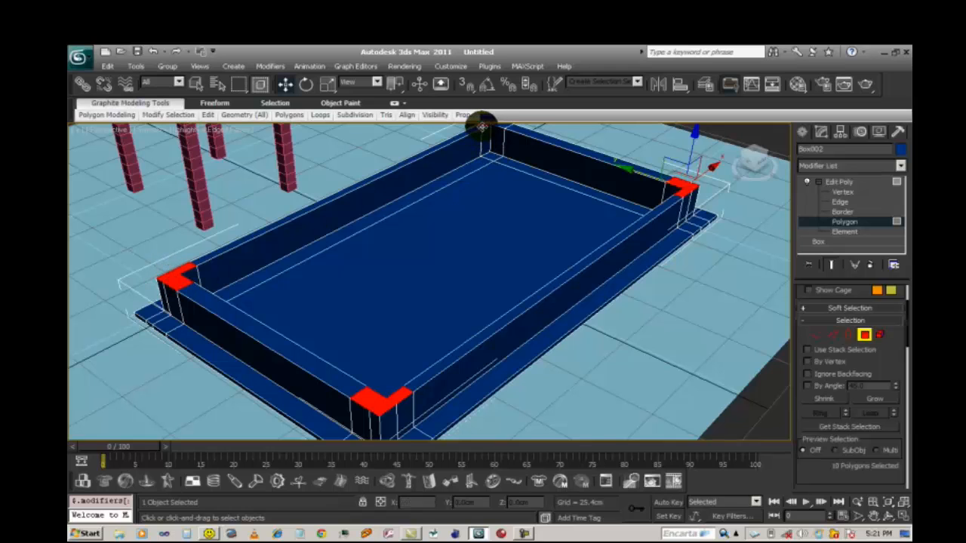
middle_drag(614, 312, 540, 312)
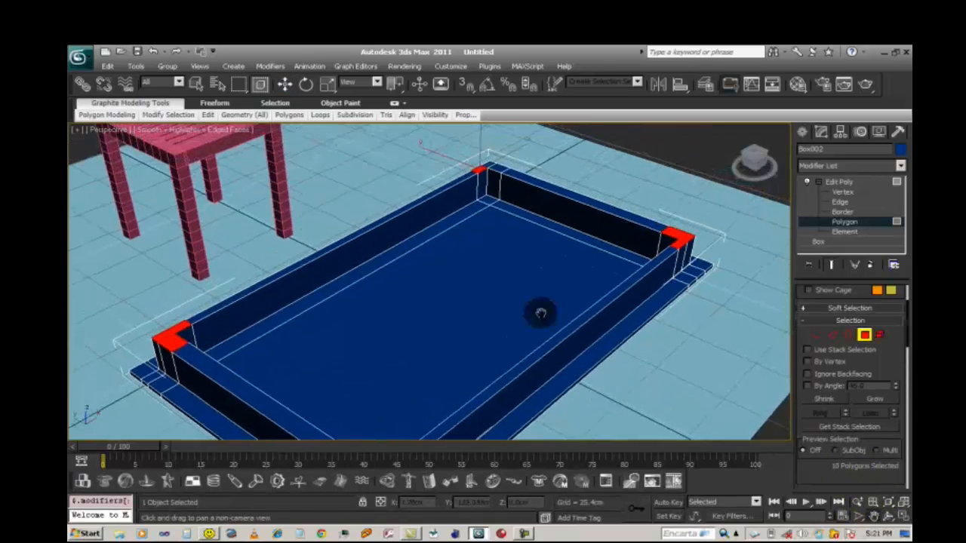
click(285, 84)
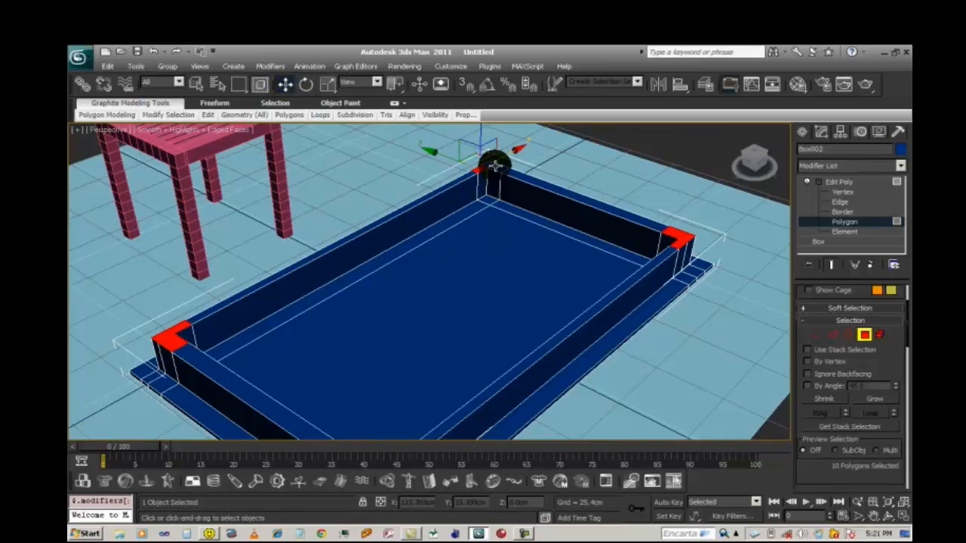
ctrl+click(492, 165)
ctrl+click(489, 163)
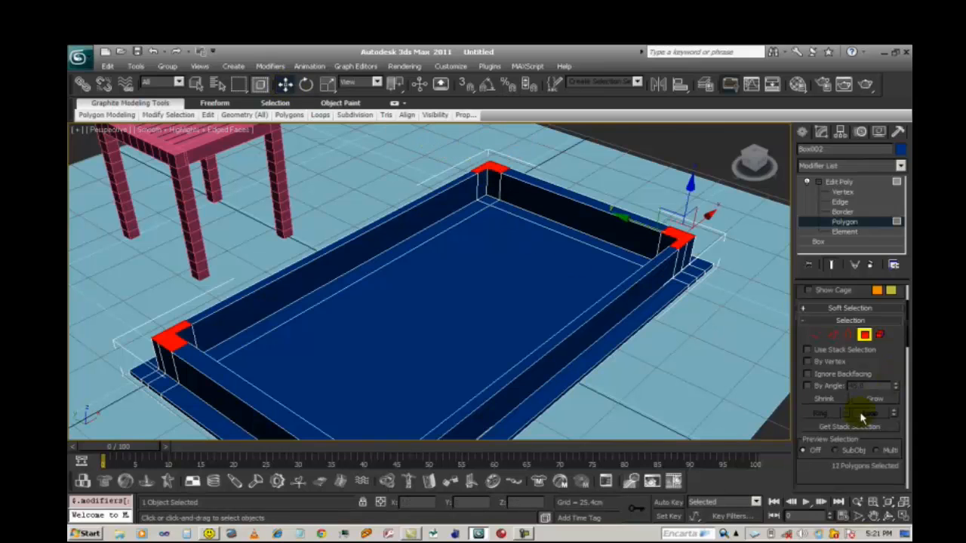
click(874, 516)
drag(438, 300, 437, 270)
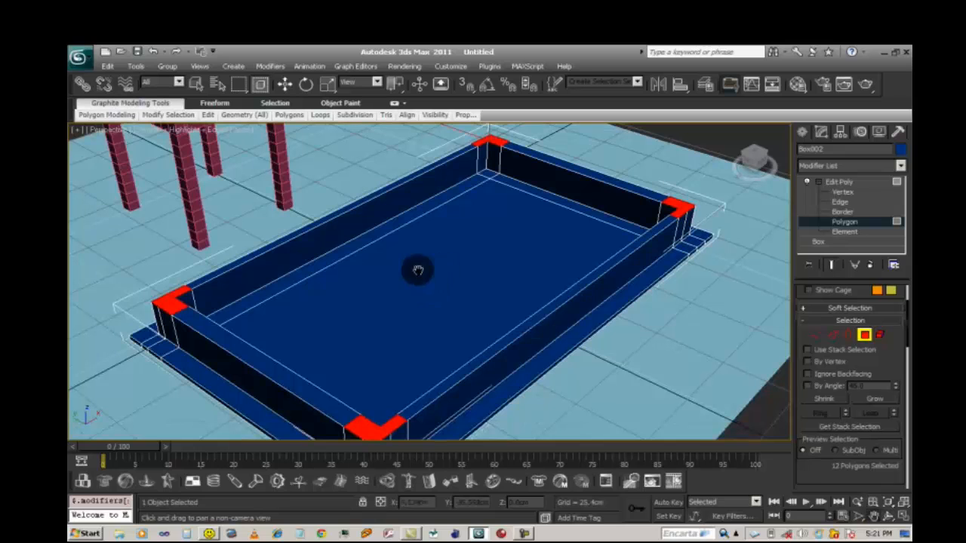
scroll(880, 411, down, 5)
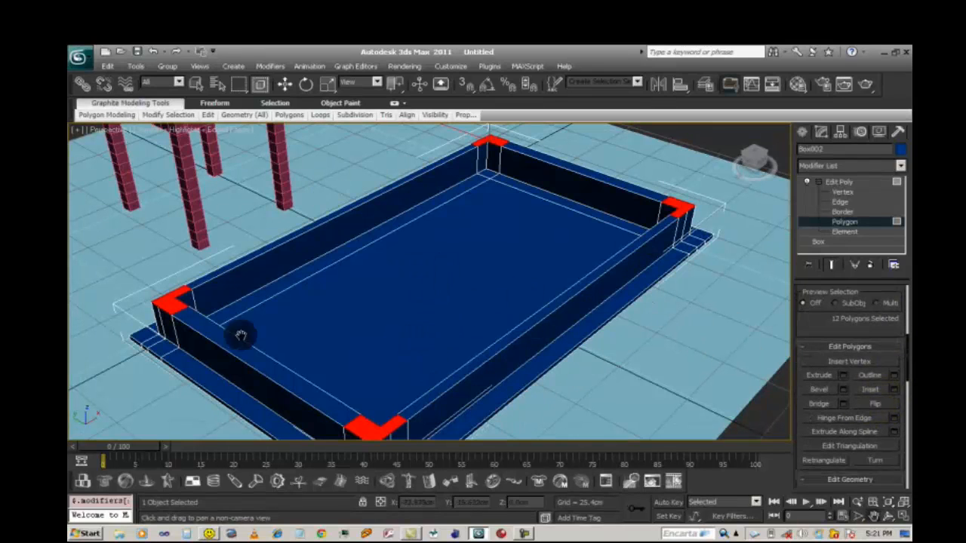
click(843, 376)
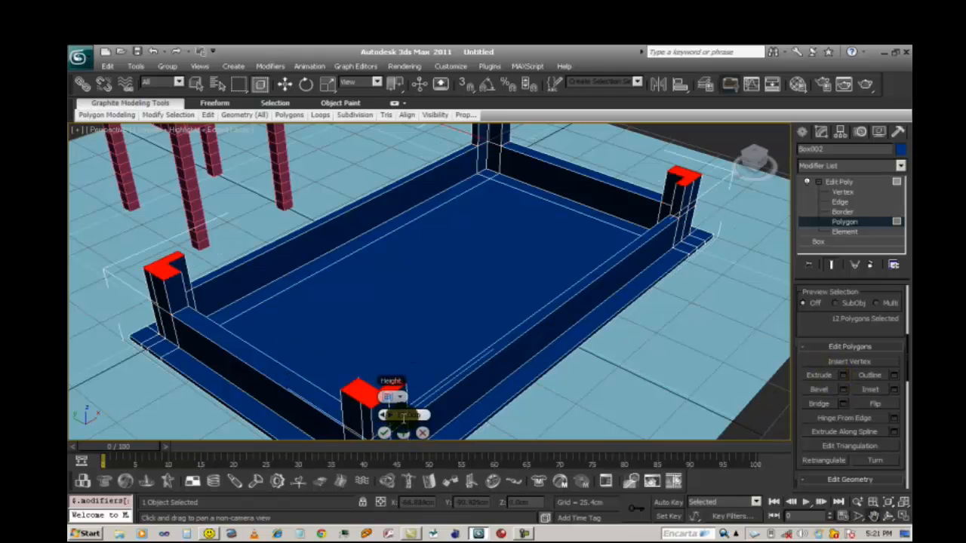
drag(390, 420, 434, 417)
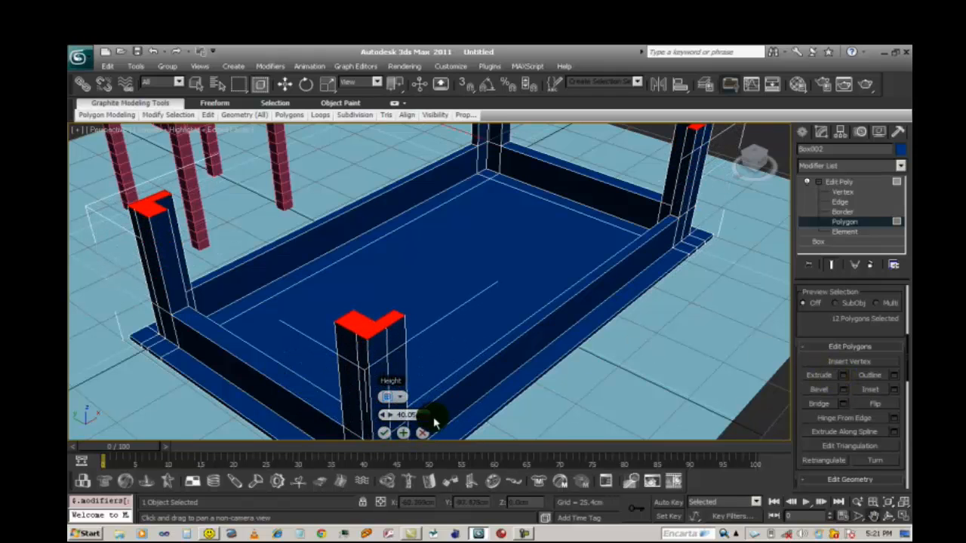
click(875, 515)
drag(496, 317, 498, 362)
scroll(498, 362, down, 4)
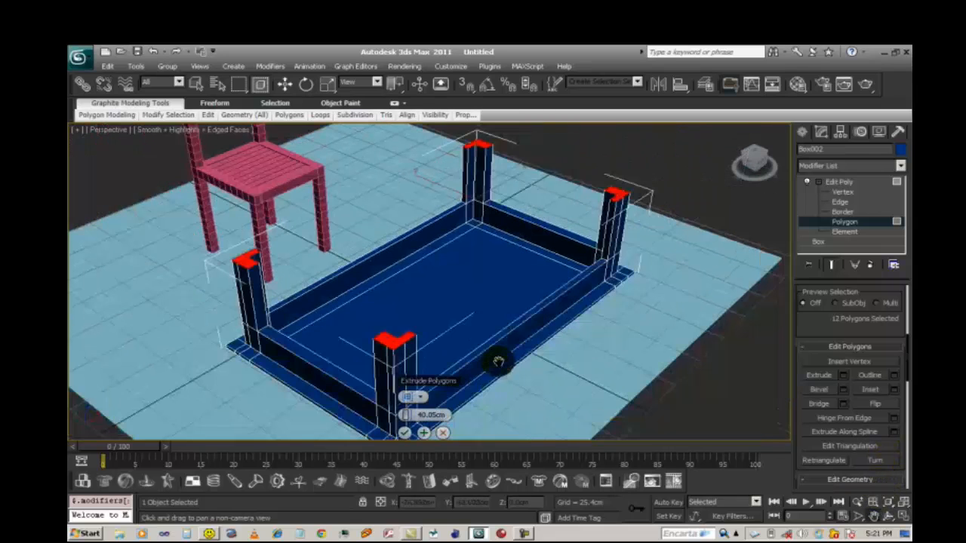
drag(419, 413, 407, 414)
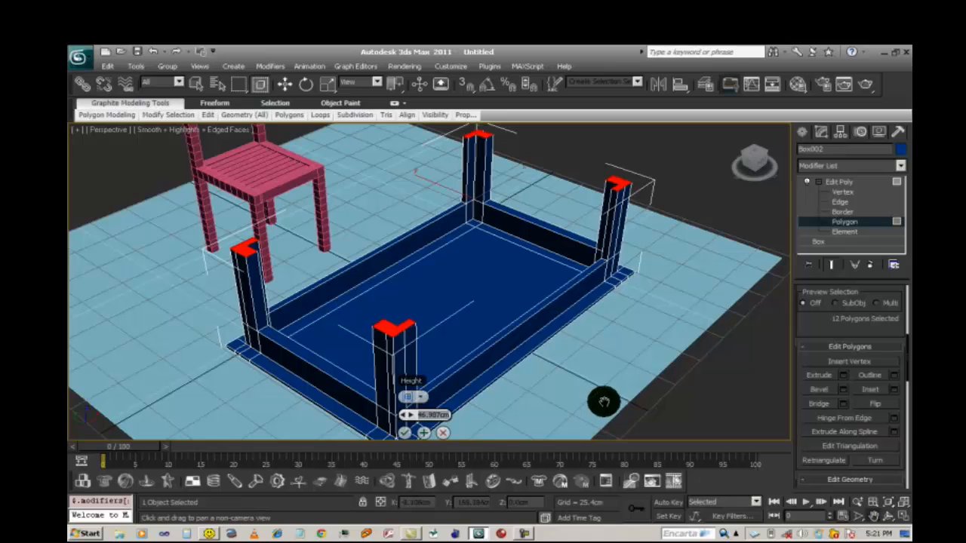
key(Return)
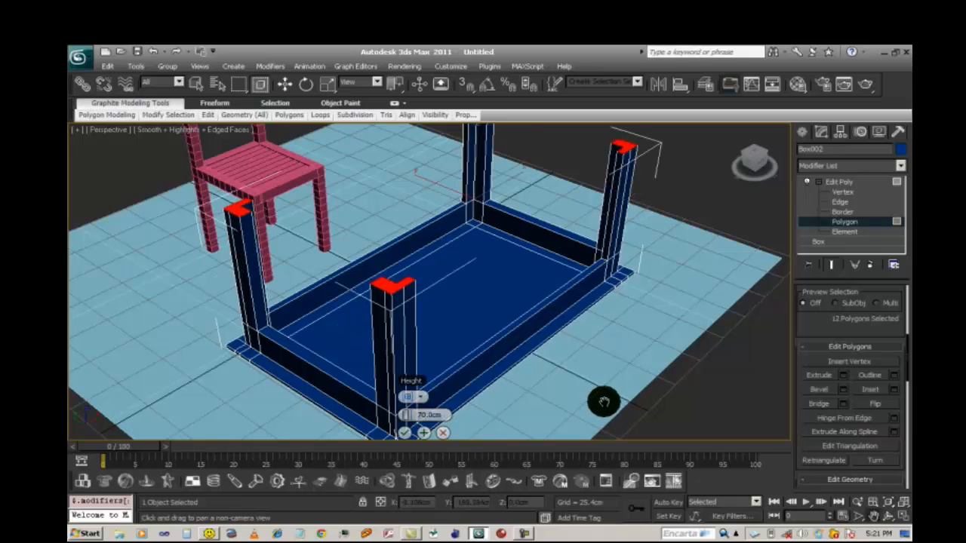
click(443, 433)
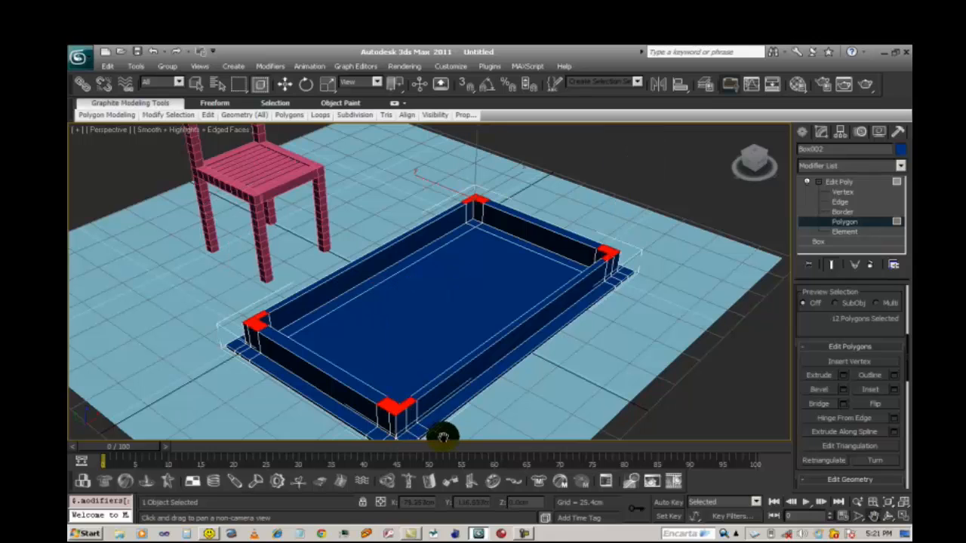
Step: Bevel the selected corner polygons to a height of 70 cm with an outline of about -1.517 cm to form tapered legs
click(844, 391)
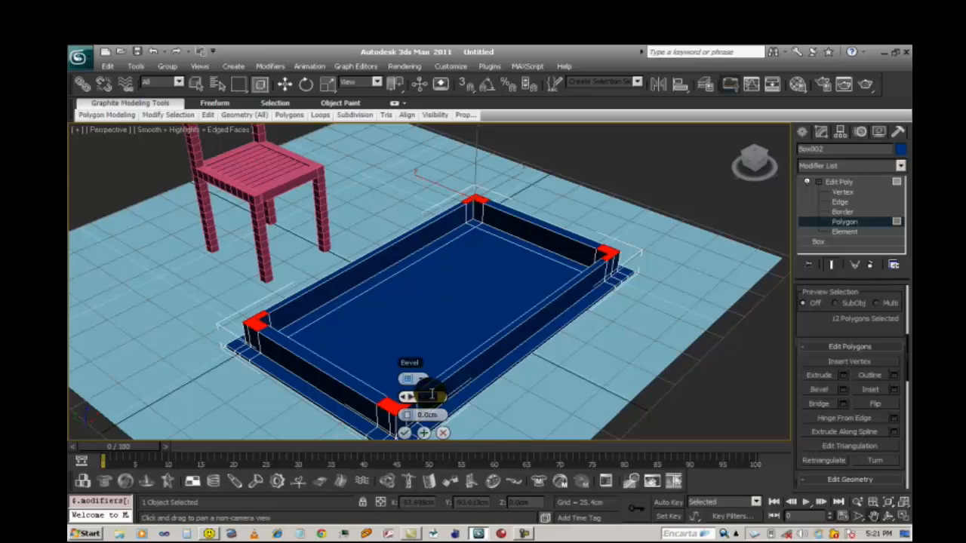
text(7)
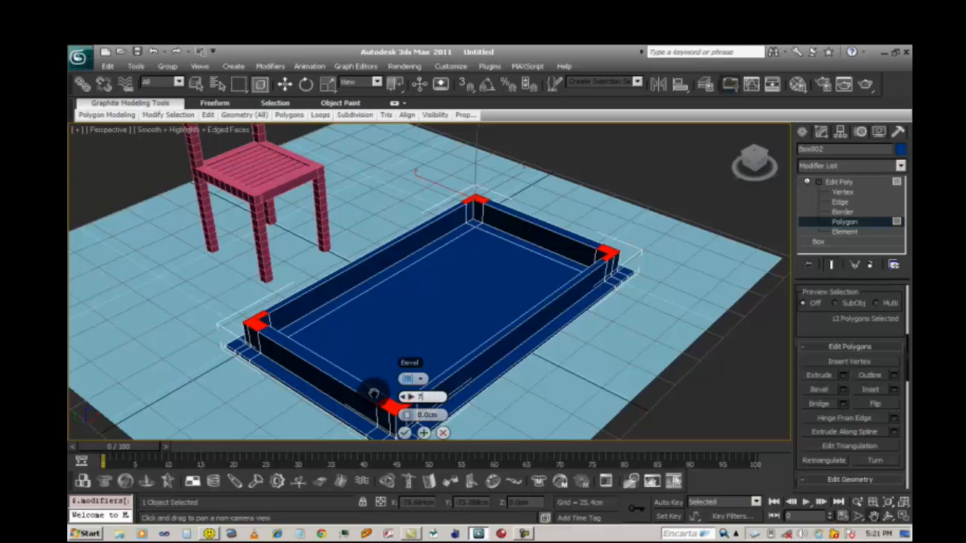
text(0)
drag(437, 416, 408, 415)
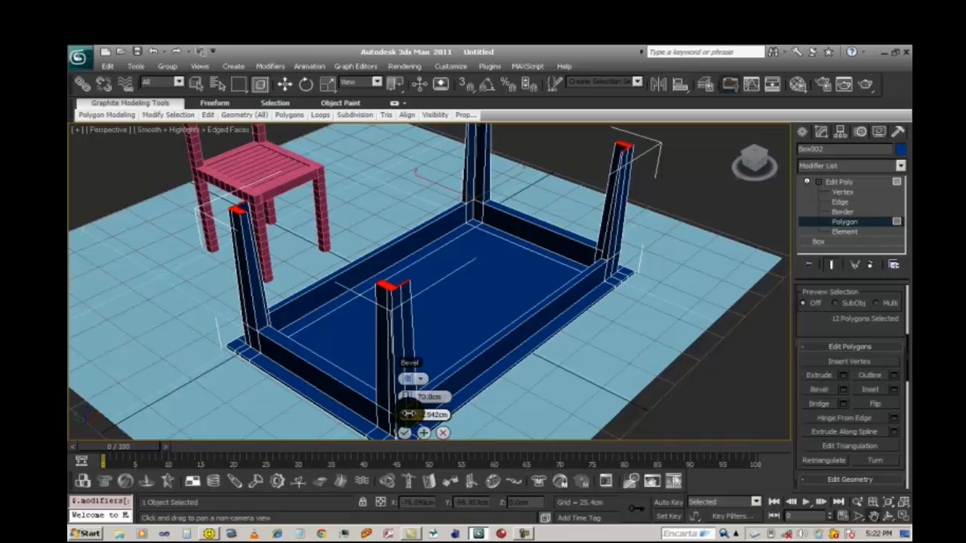
drag(414, 381, 444, 413)
drag(414, 379, 444, 396)
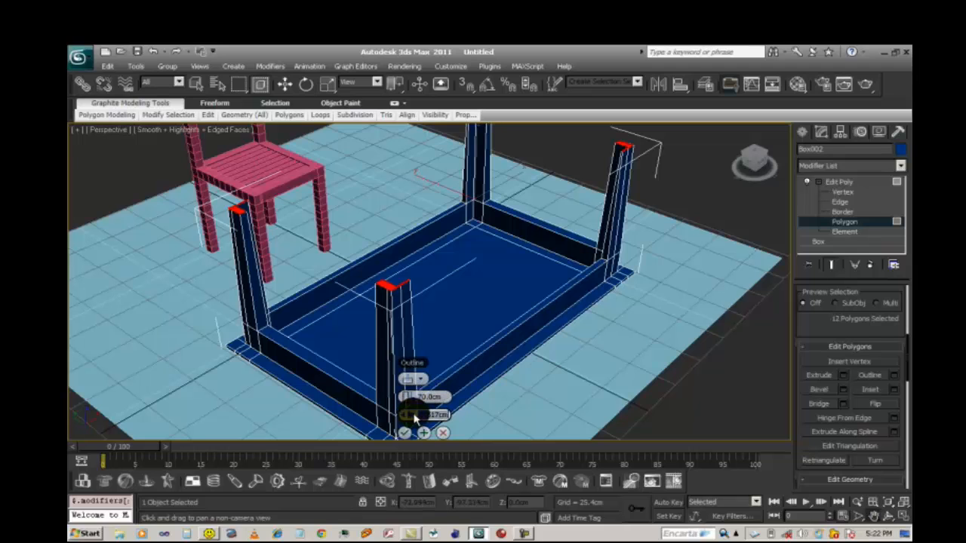
drag(416, 415, 416, 414)
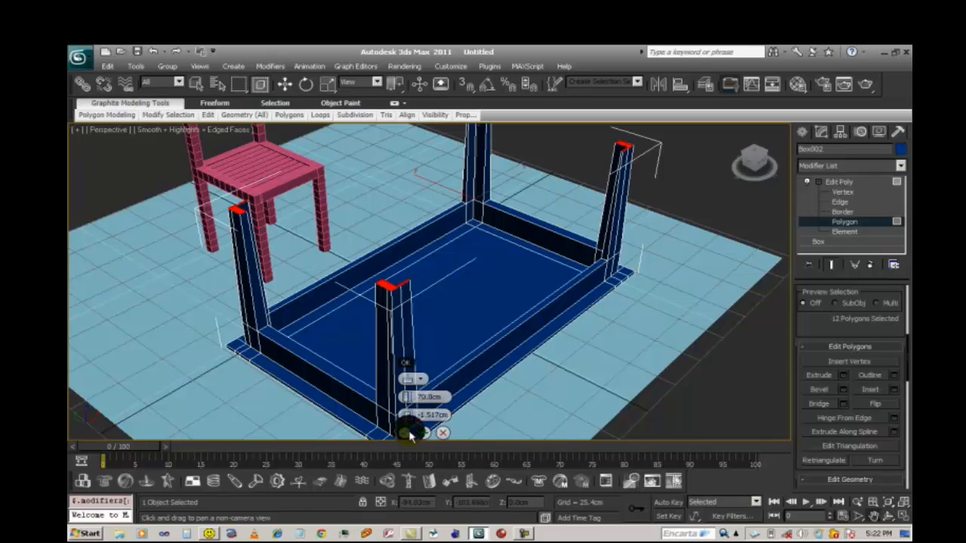
click(408, 434)
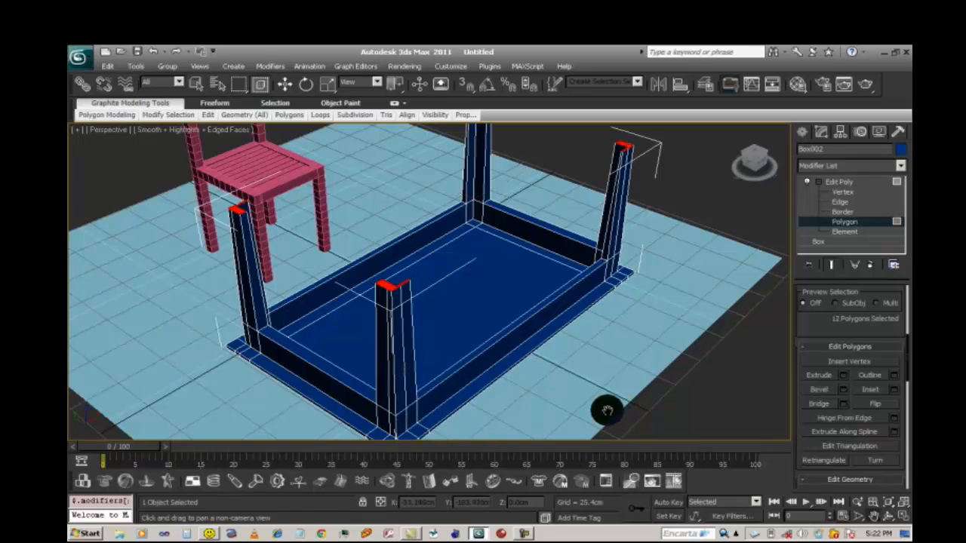
Step: Return to the whole-object level and rotate the table 180 degrees about the X axis
click(284, 86)
click(838, 182)
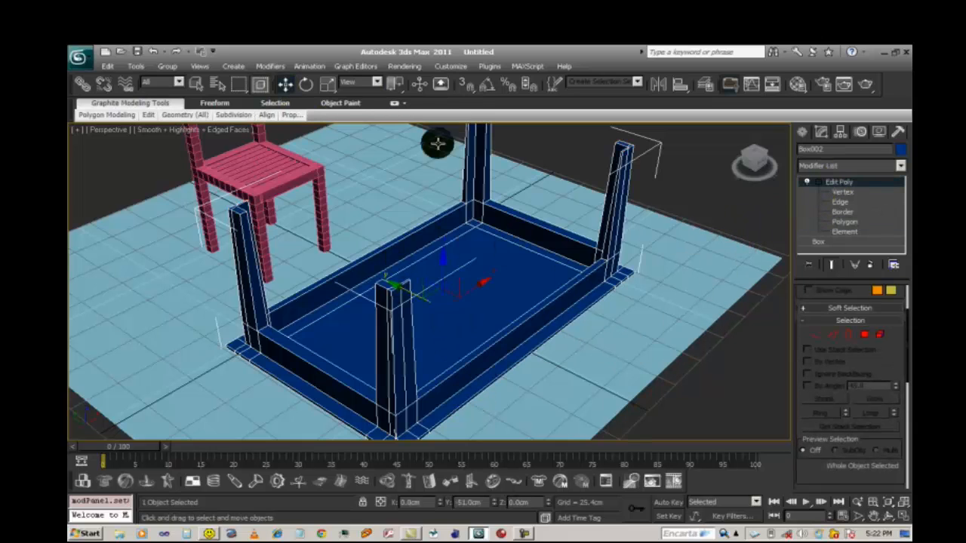
click(308, 85)
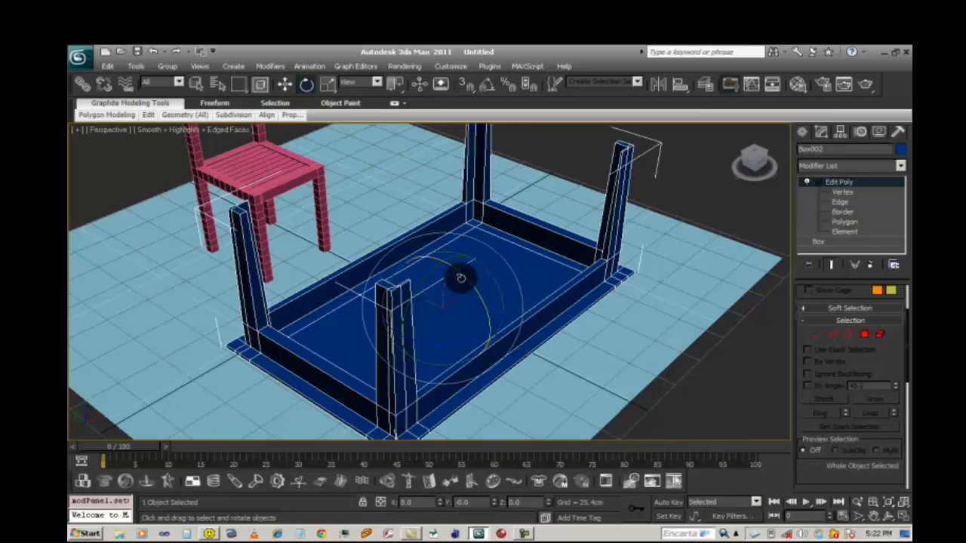
drag(460, 277, 468, 340)
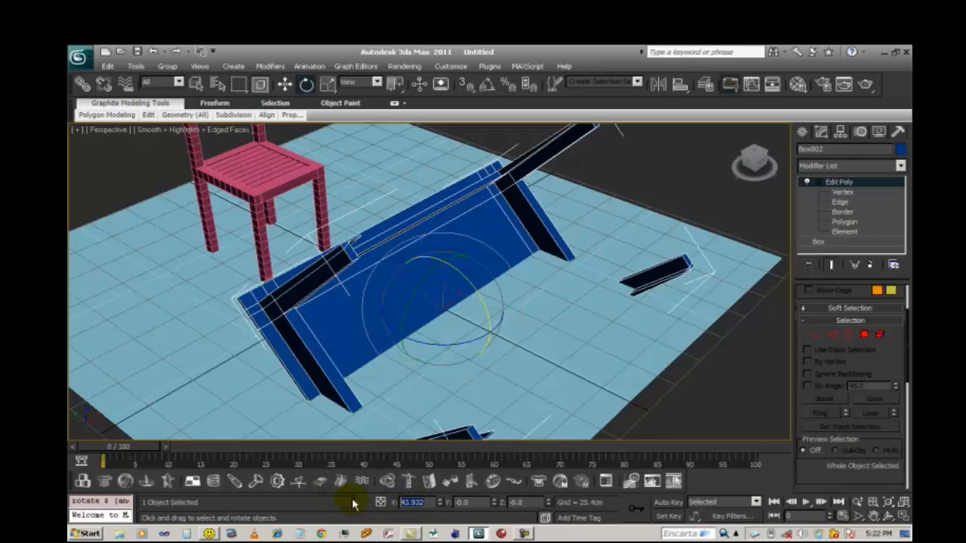
key(Return)
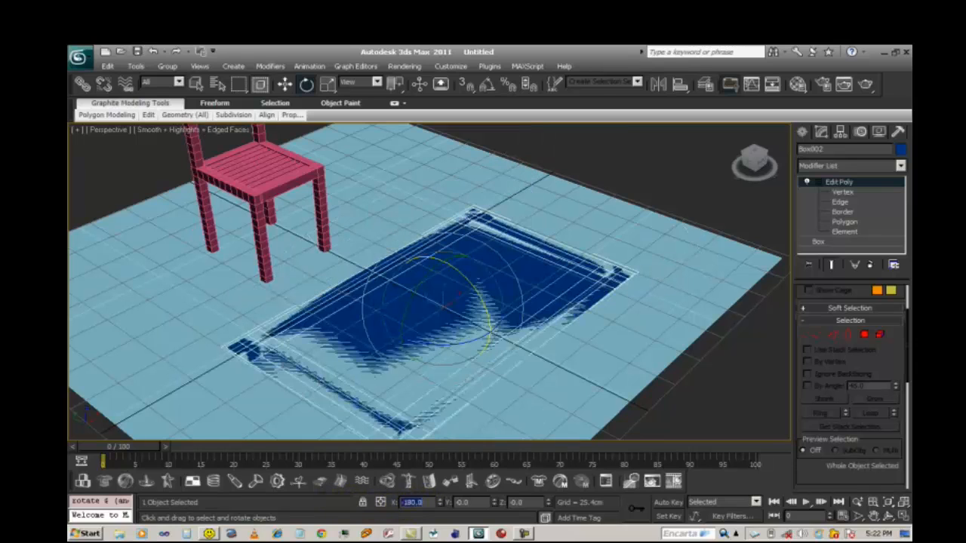
Step: Raise the flipped table about 73 cm along Z so its legs stand on the ground plane
click(284, 84)
drag(442, 269, 443, 155)
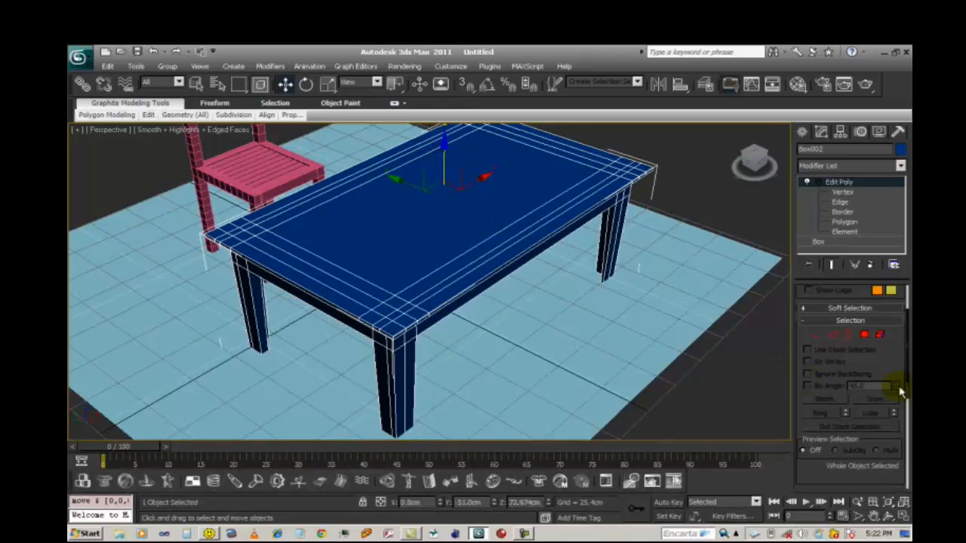
click(887, 507)
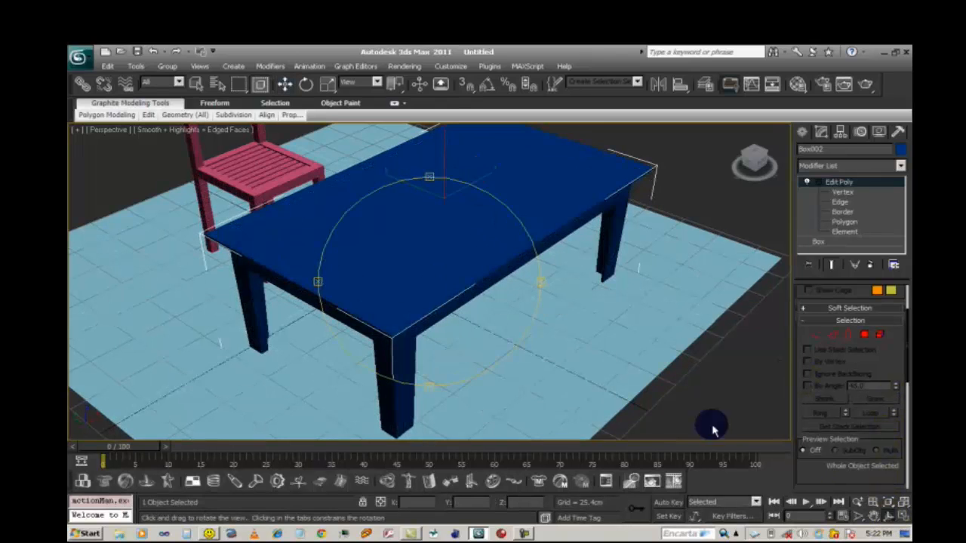
mouse_move(373, 277)
mouse_down()
mouse_move(416, 274)
mouse_move(460, 248)
mouse_move(410, 277)
mouse_move(489, 269)
mouse_move(437, 298)
mouse_move(511, 276)
mouse_move(526, 304)
mouse_move(521, 360)
mouse_move(552, 330)
mouse_move(587, 339)
mouse_move(468, 321)
mouse_move(454, 357)
mouse_up()
scroll(436, 280, down, 5)
click(285, 84)
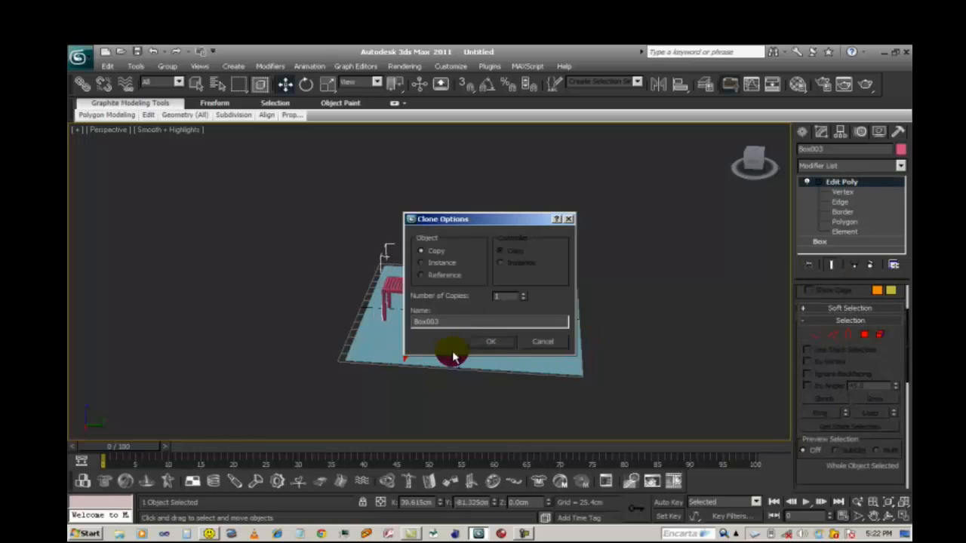
click(499, 343)
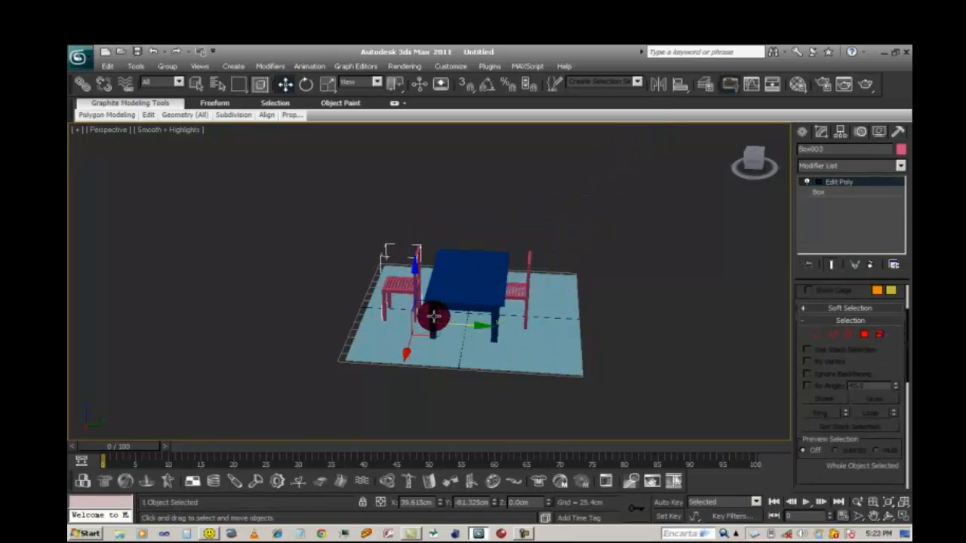
key(Delete)
Step: Clone the original chair as one copy about 177 cm along the Y axis, on the opposite side of the table
click(511, 308)
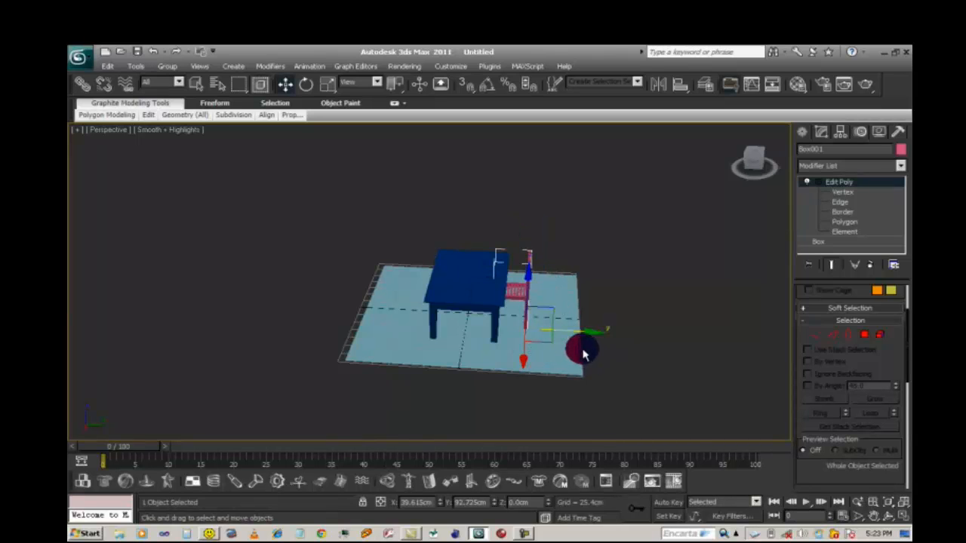
shift+drag(583, 332, 469, 328)
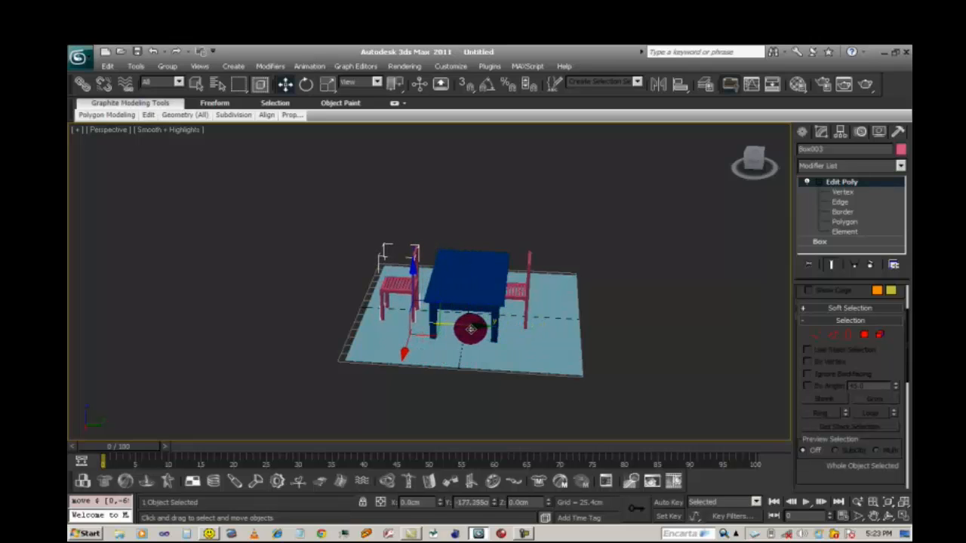
shift+drag(470, 329, 470, 329)
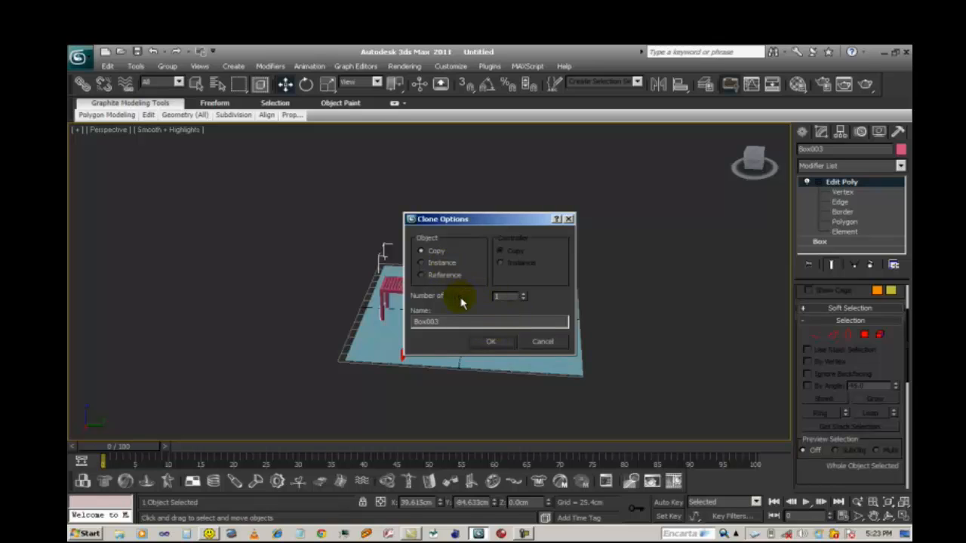
click(472, 341)
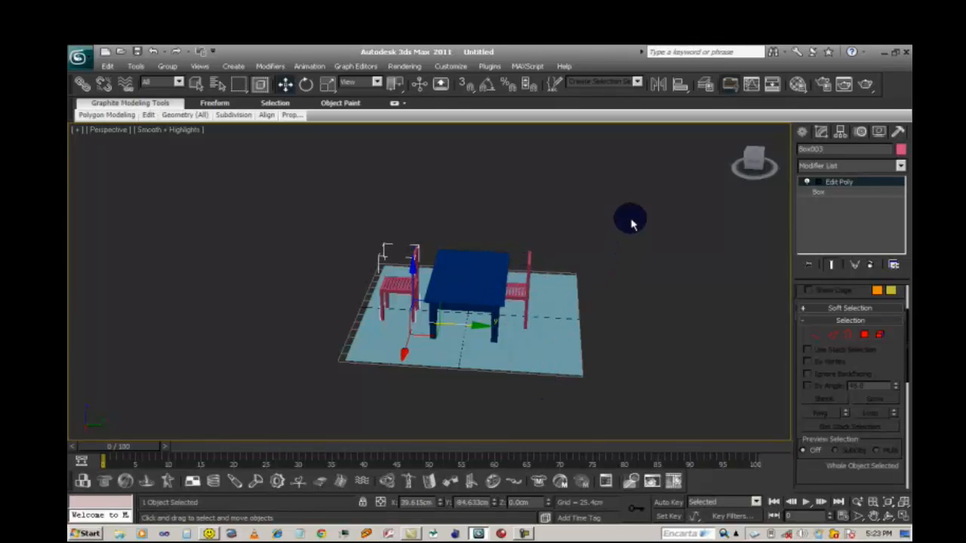
click(665, 94)
drag(511, 184, 655, 189)
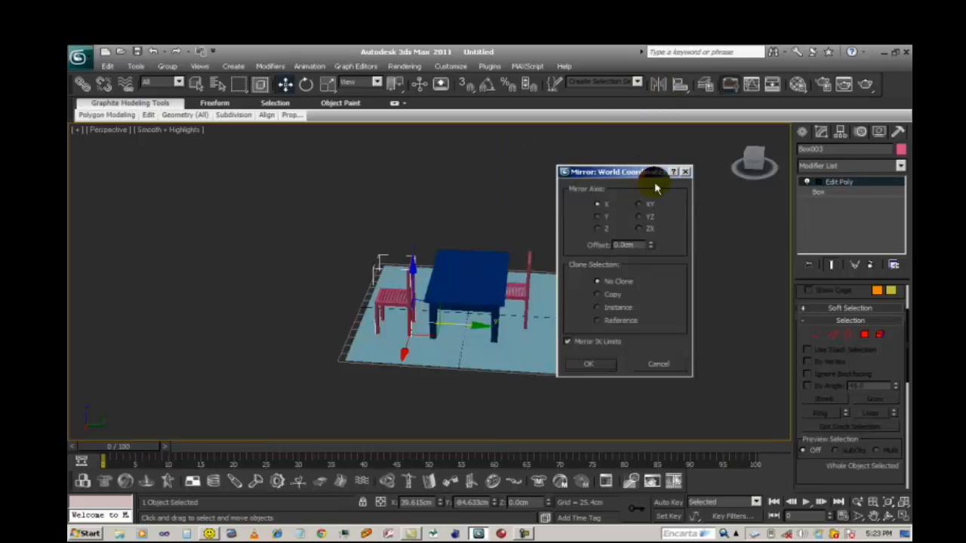
click(683, 175)
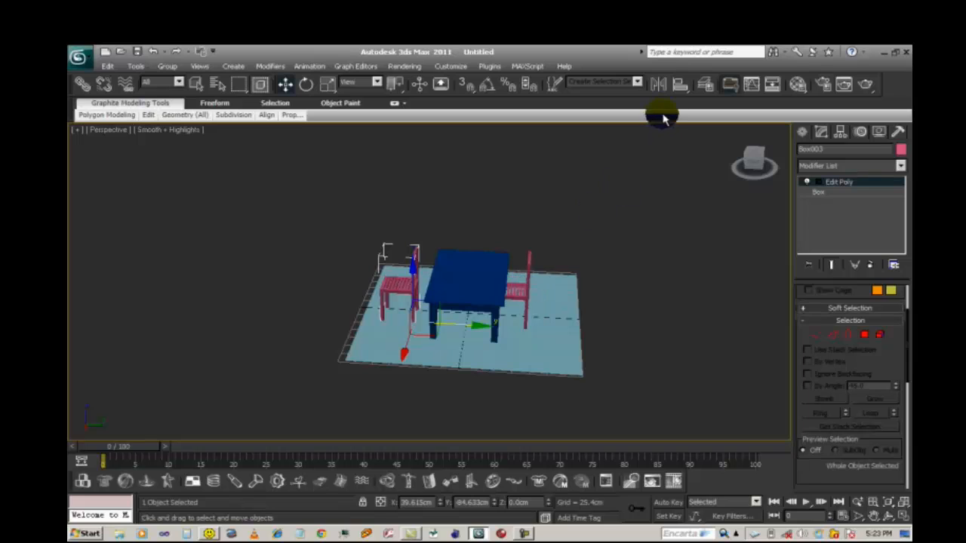
Step: Mirror the copied chair across the Y axis with No Clone and shift it slightly away from the table
click(655, 87)
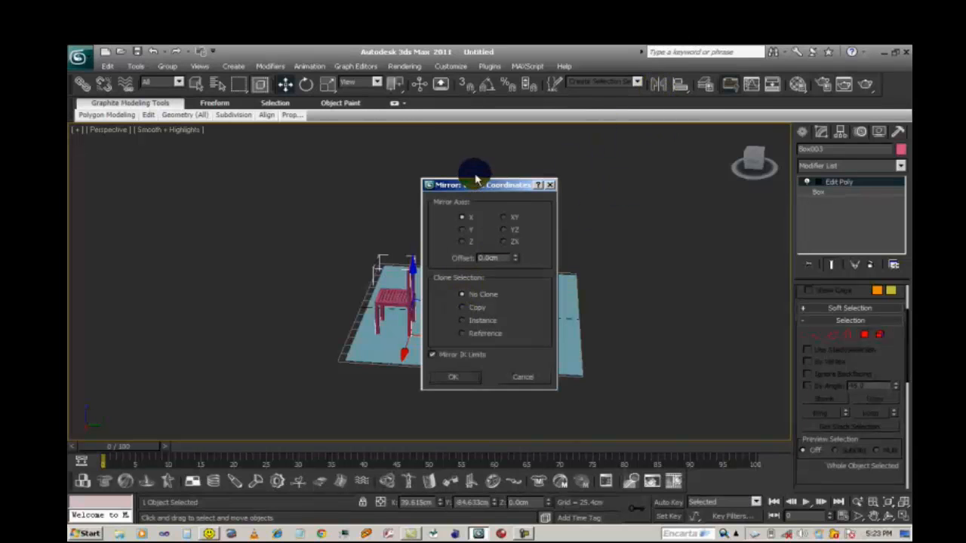
drag(517, 186, 689, 175)
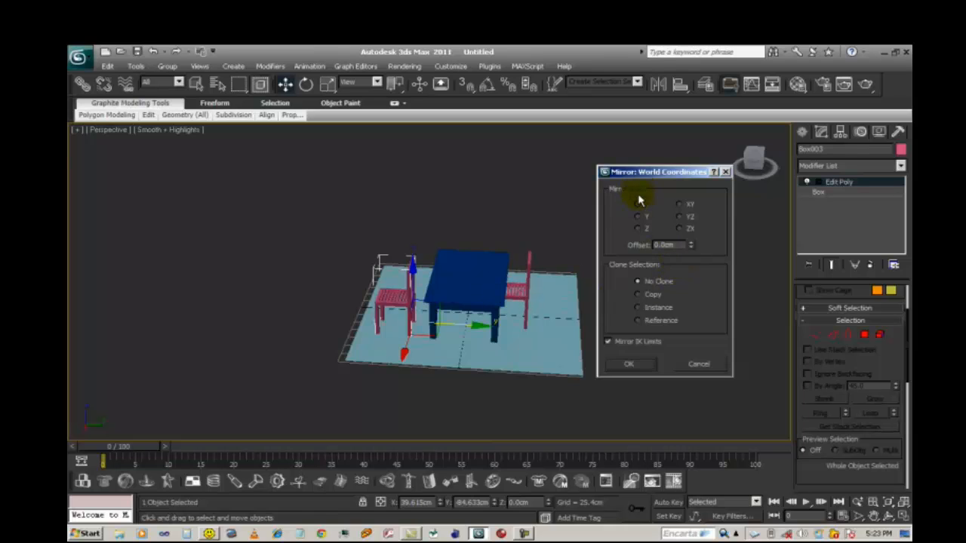
click(638, 228)
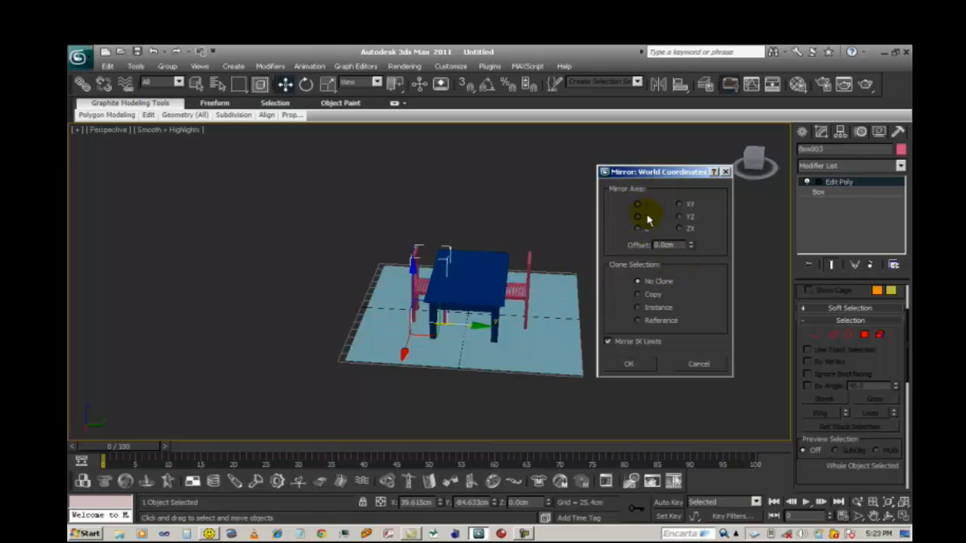
click(638, 369)
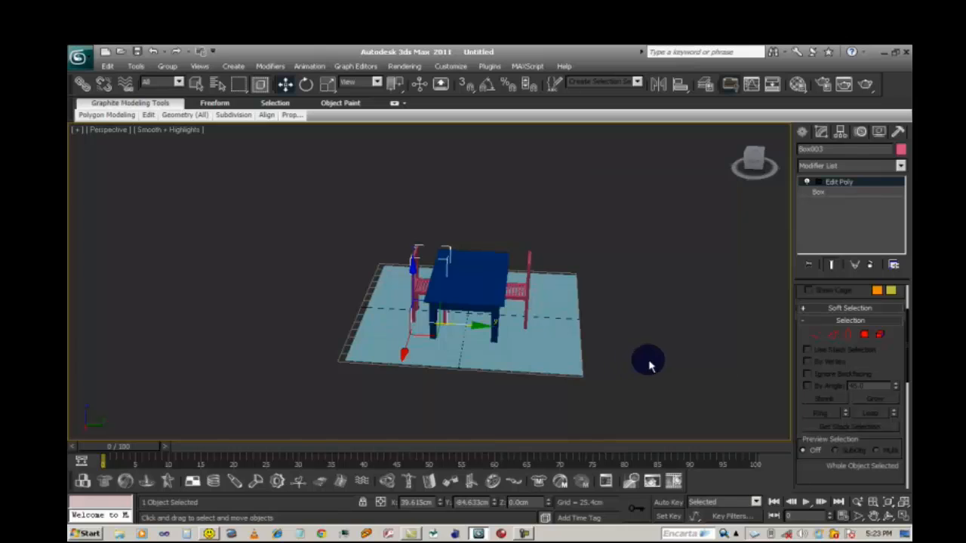
drag(511, 328, 428, 303)
Step: Clone the mirrored chair as one copy about 71 cm along the X axis, beside it on the same table side
click(873, 516)
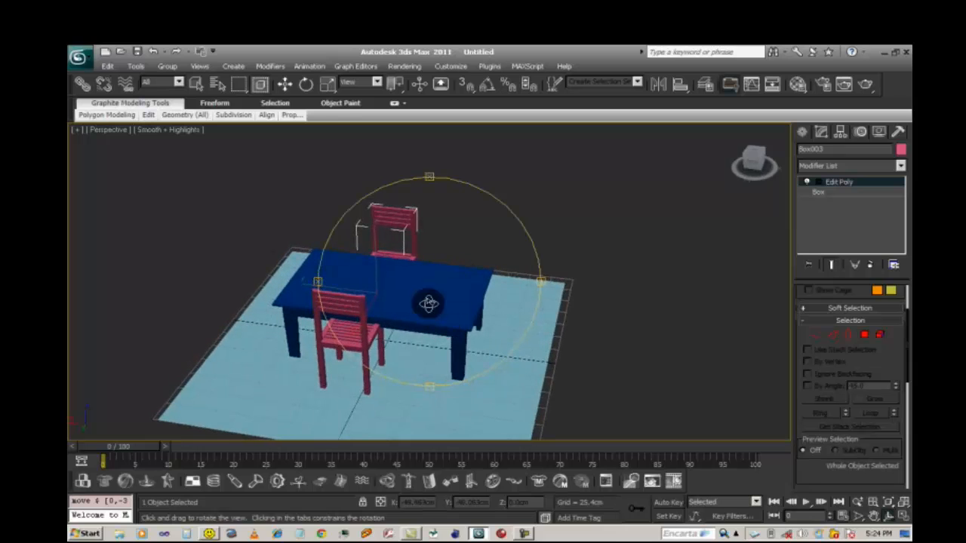
click(285, 84)
click(340, 285)
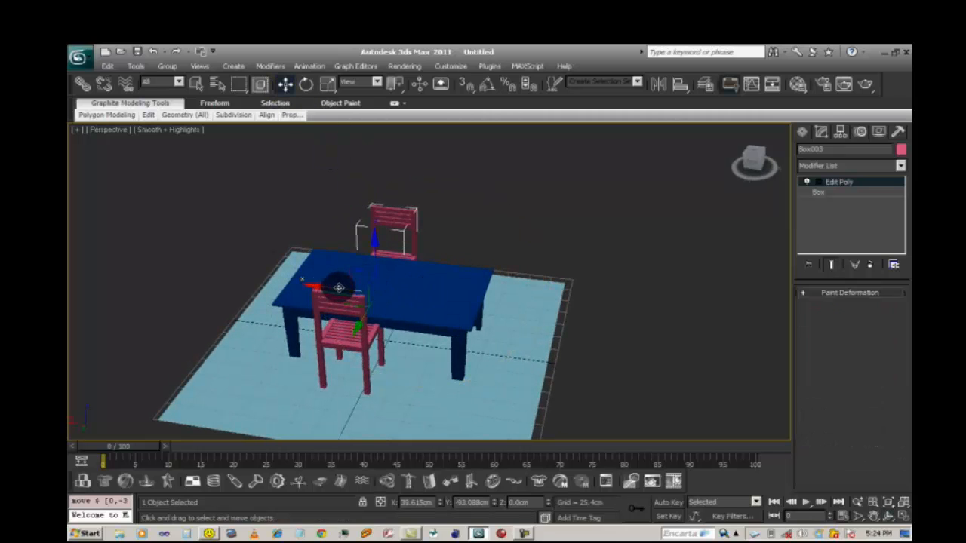
shift+drag(390, 300, 424, 322)
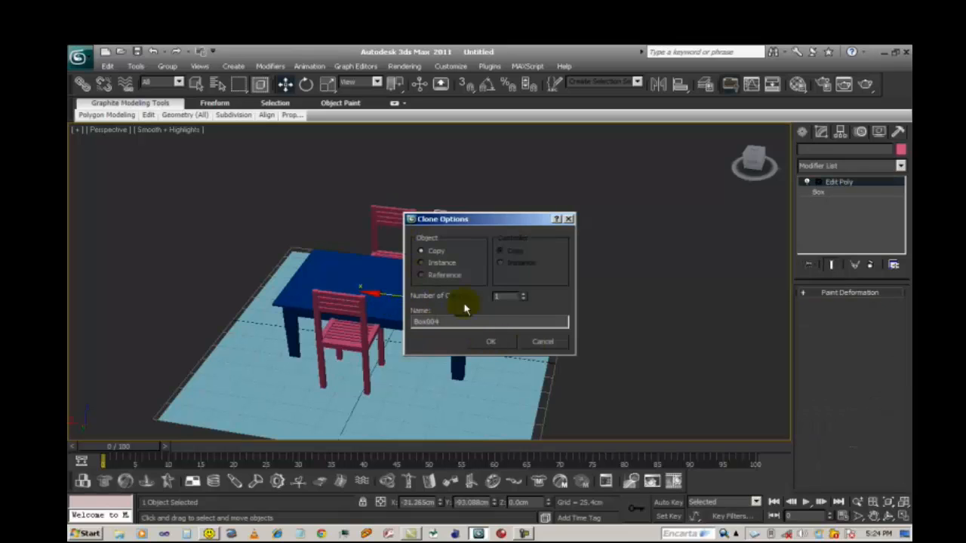
click(500, 342)
Step: Select both mirrored chairs and move them together about 21 cm along Y toward the table
click(405, 217)
ctrl+click(448, 229)
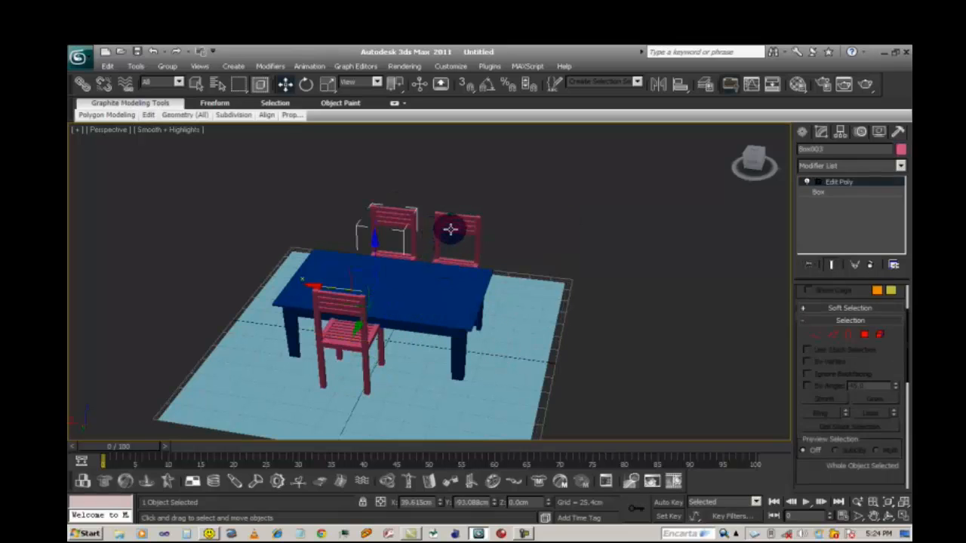
drag(408, 290, 404, 302)
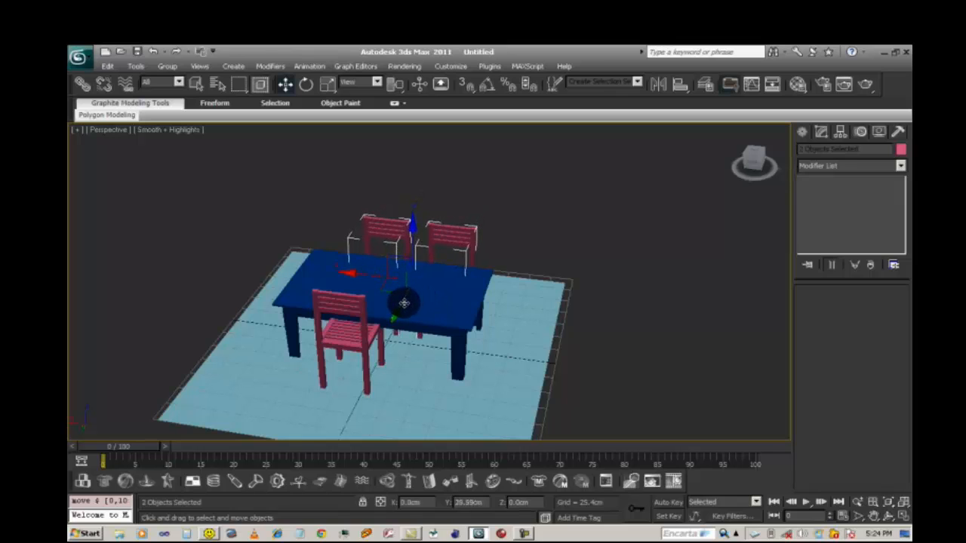
Step: Shift the original chair slightly along the X axis and clone it as one copy beside it on the same table side
click(365, 343)
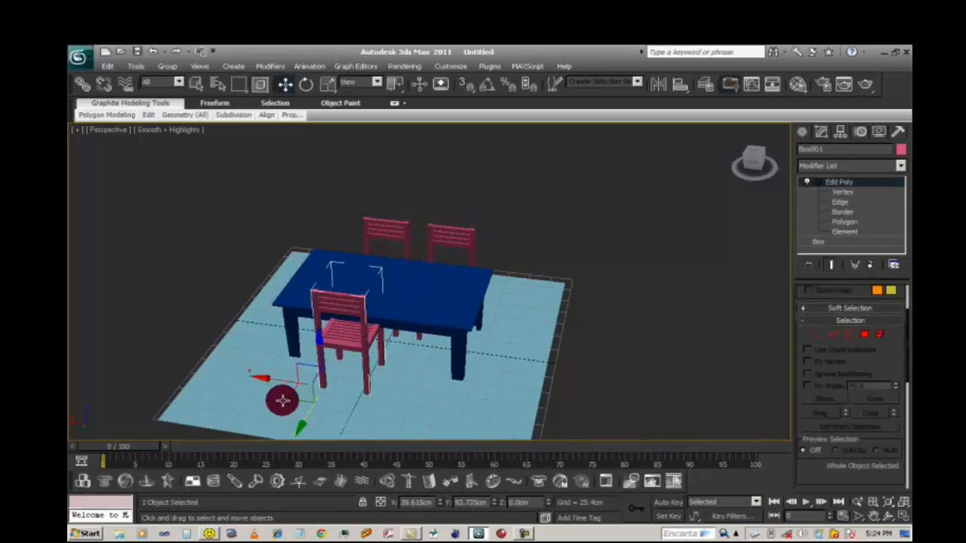
mouse_move(283, 384)
mouse_down()
mouse_move(268, 383)
mouse_move(347, 393)
mouse_up()
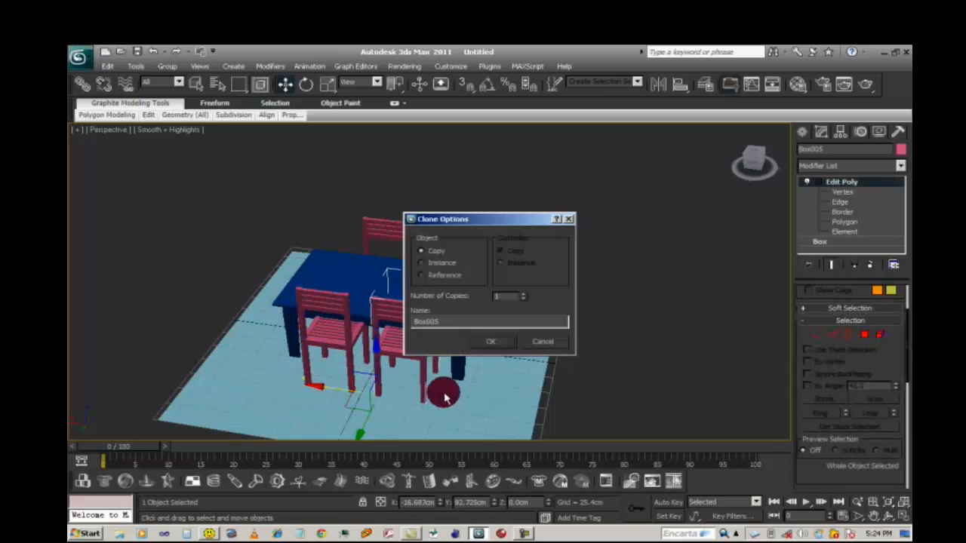
click(498, 343)
Step: Move the table about 15 cm along the Y axis to centre it between the two rows of chairs
click(865, 501)
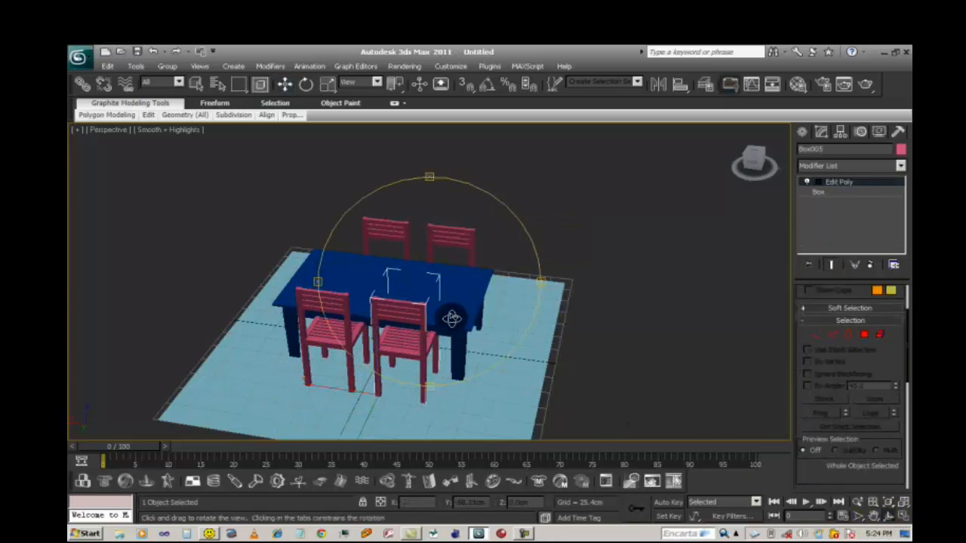
drag(452, 318, 401, 295)
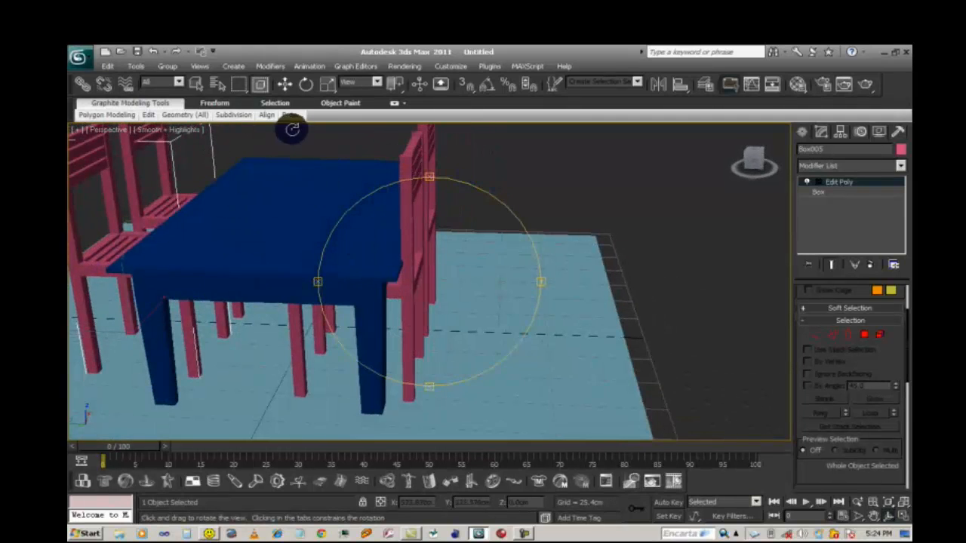
click(286, 87)
click(282, 231)
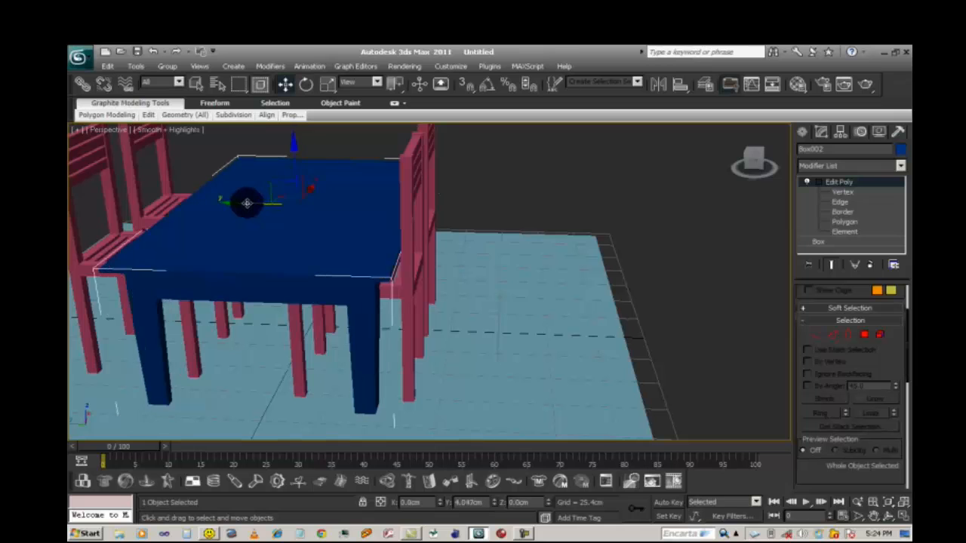
drag(247, 202, 226, 202)
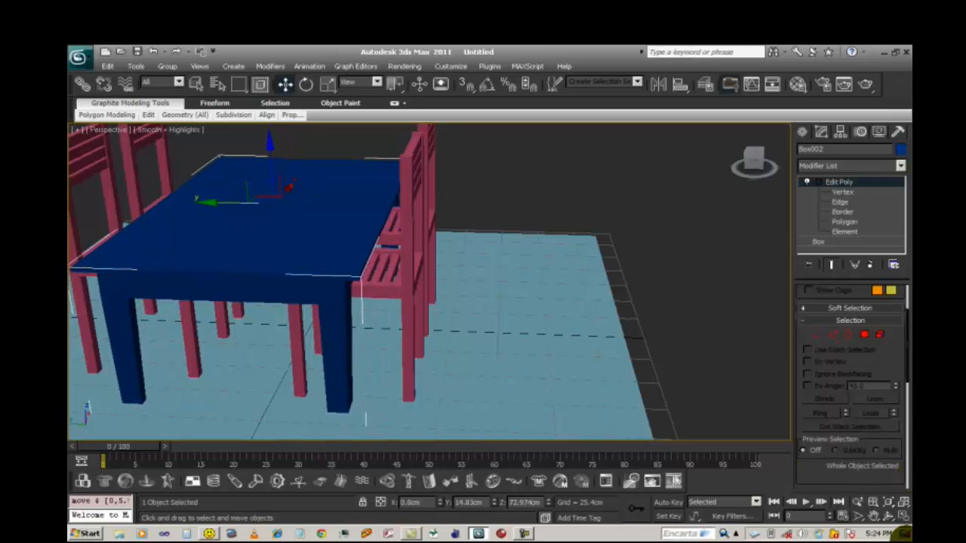
Step: Raise the table about 13 cm along the Z axis above the chair seats
click(889, 517)
drag(409, 274, 439, 274)
click(278, 91)
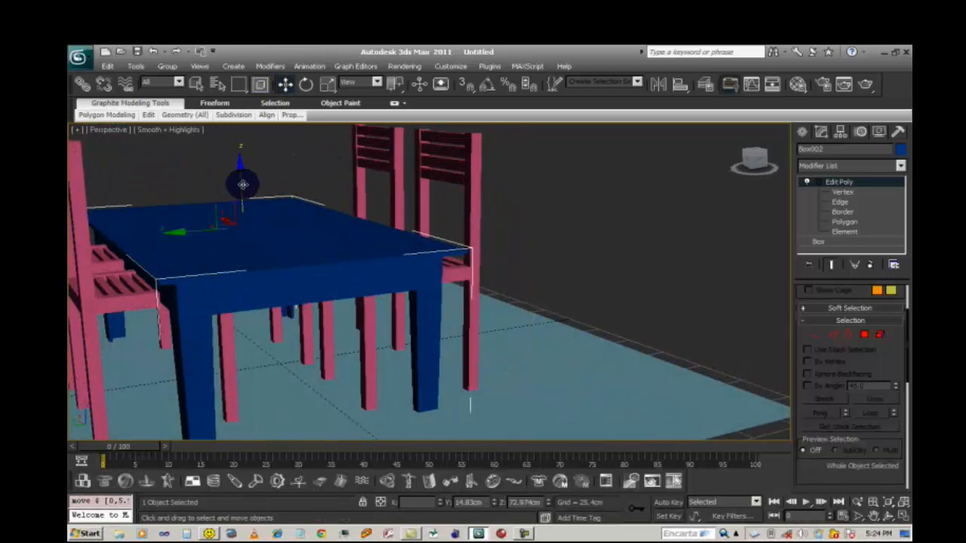
drag(243, 184, 245, 161)
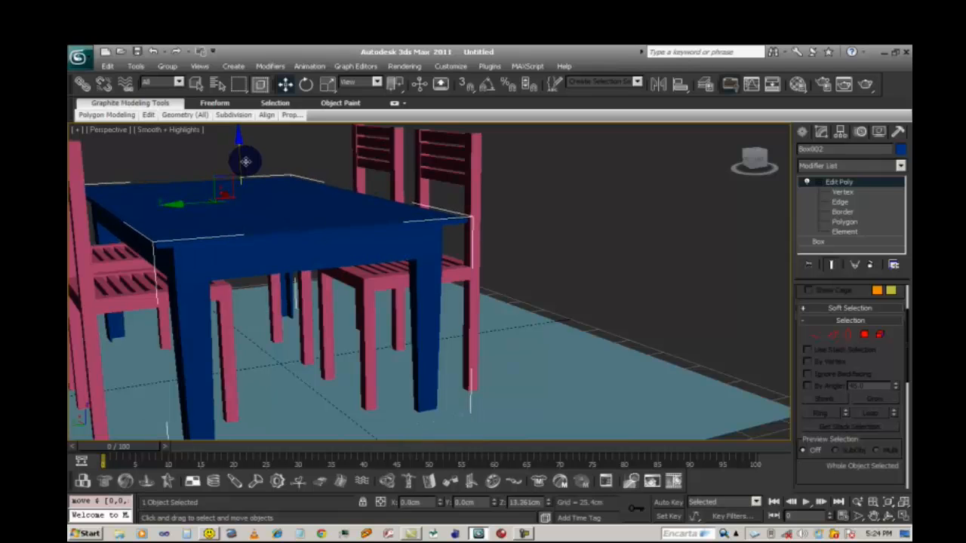
Step: Deselect the table and examine the placement of the table and four chairs from several angles and distances
click(888, 518)
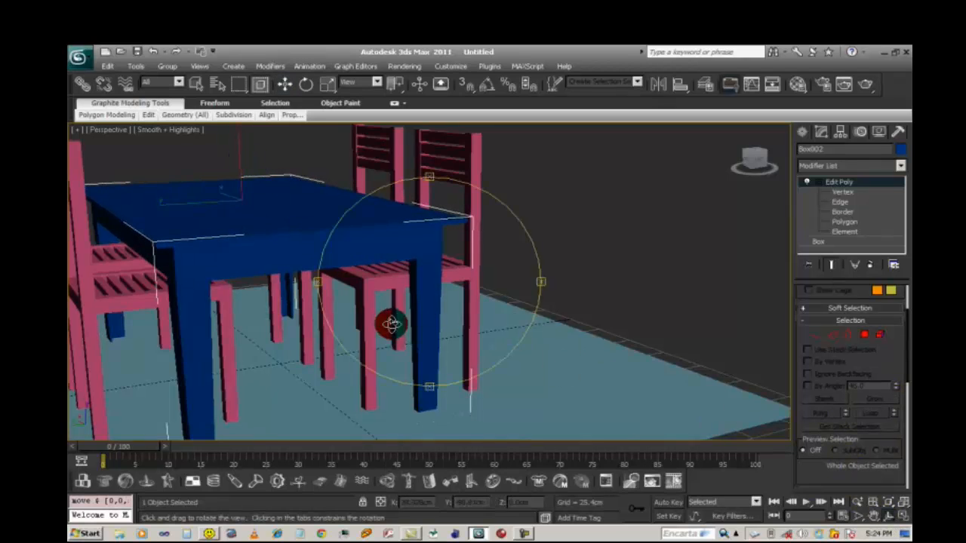
drag(391, 324, 533, 320)
scroll(534, 321, down, 5)
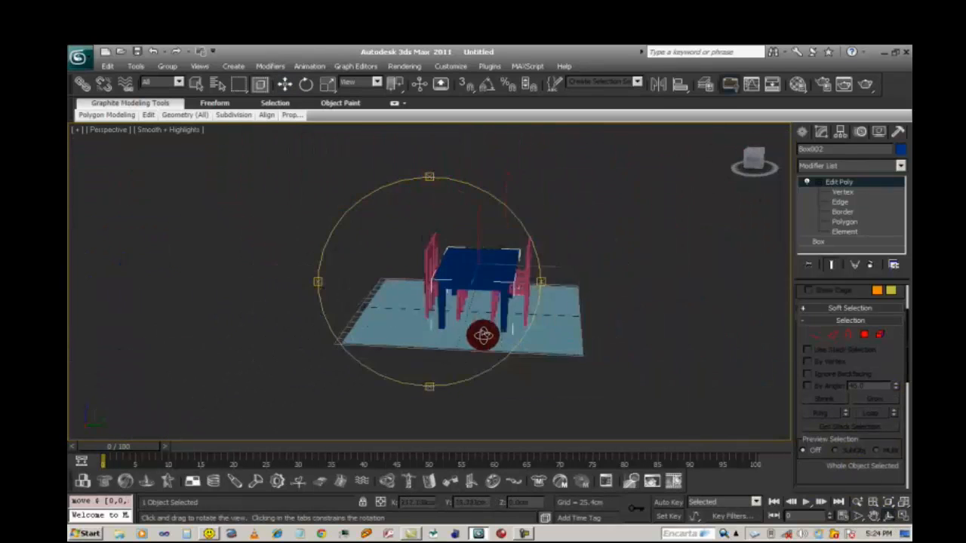
drag(483, 338, 440, 333)
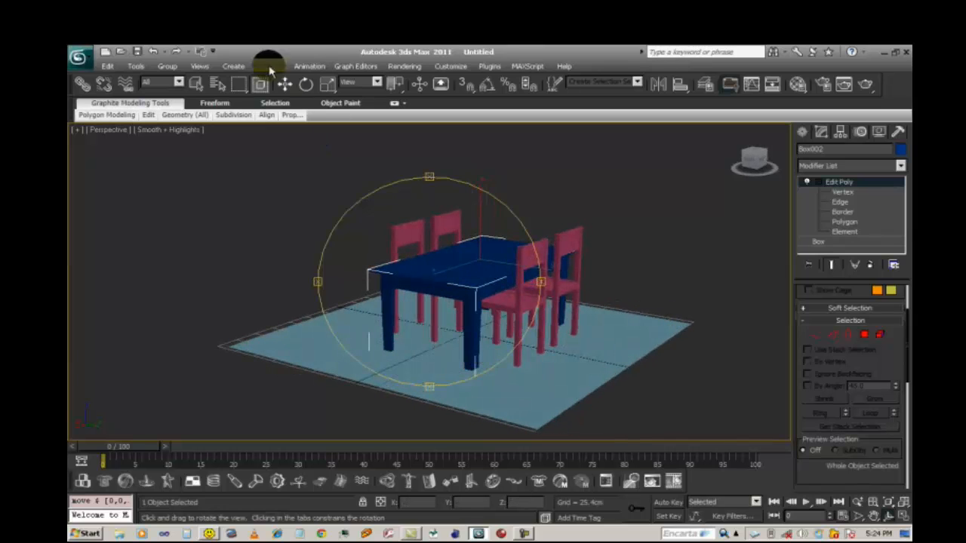
click(284, 84)
click(696, 294)
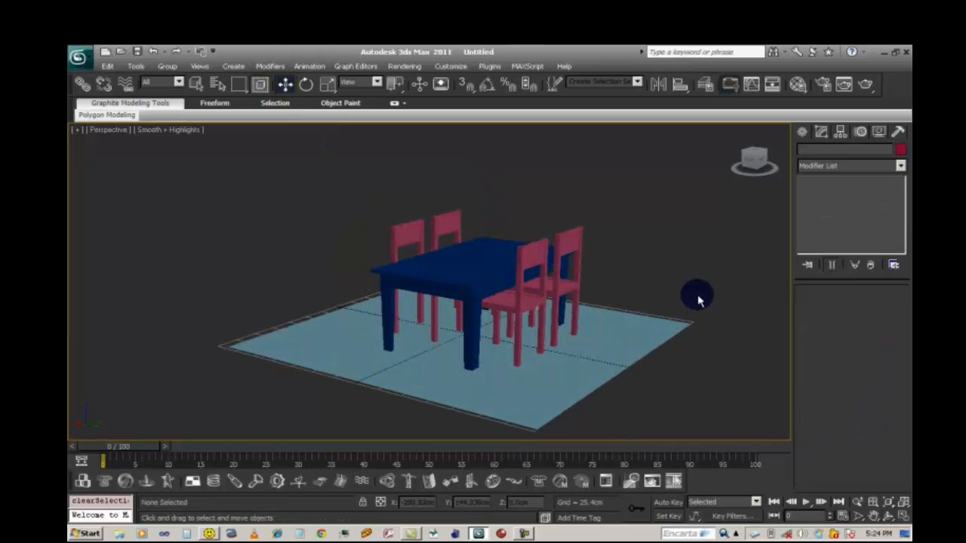
scroll(698, 301, up, 3)
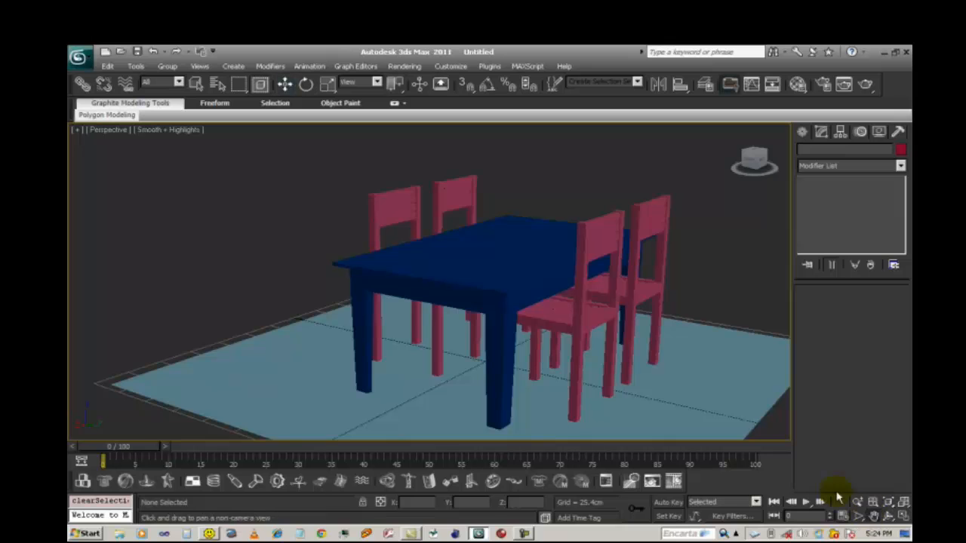
drag(609, 326, 520, 338)
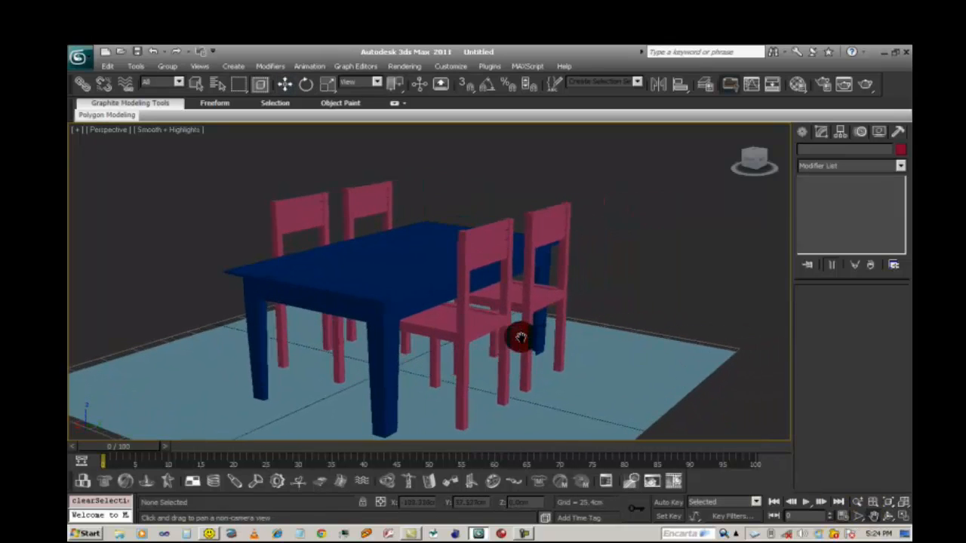